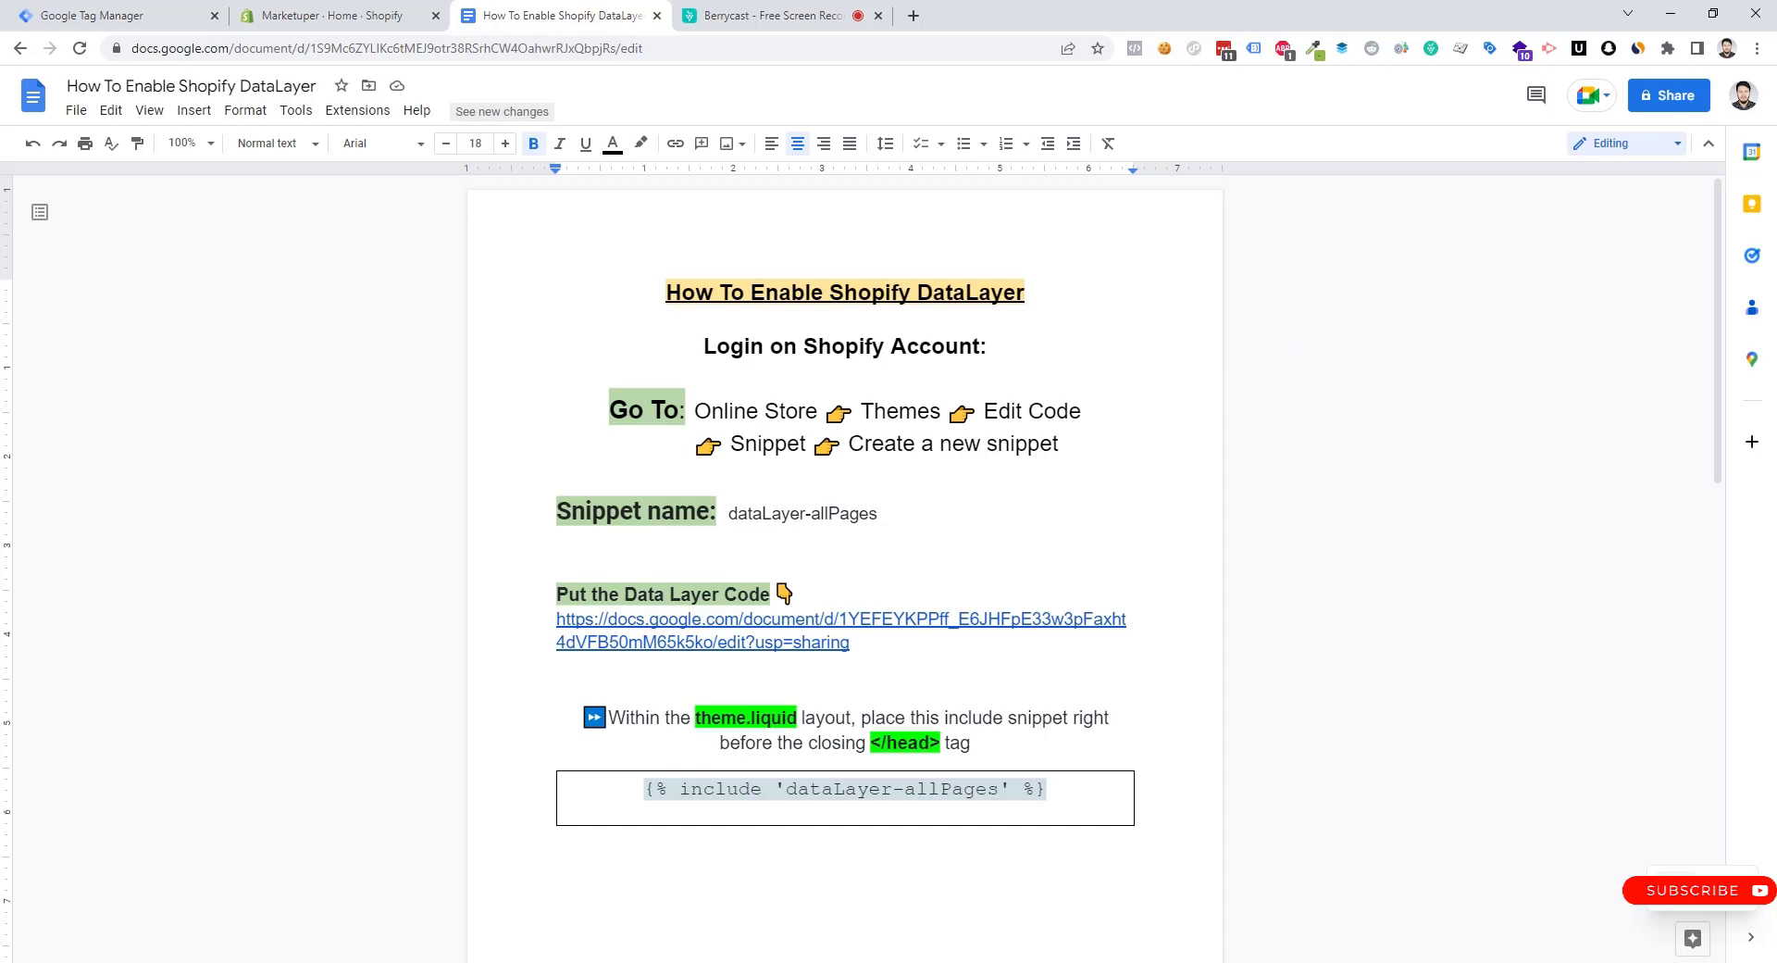
Leave the DataLayer setup document and switch to the Shopify store admin tab
left_click(329, 9)
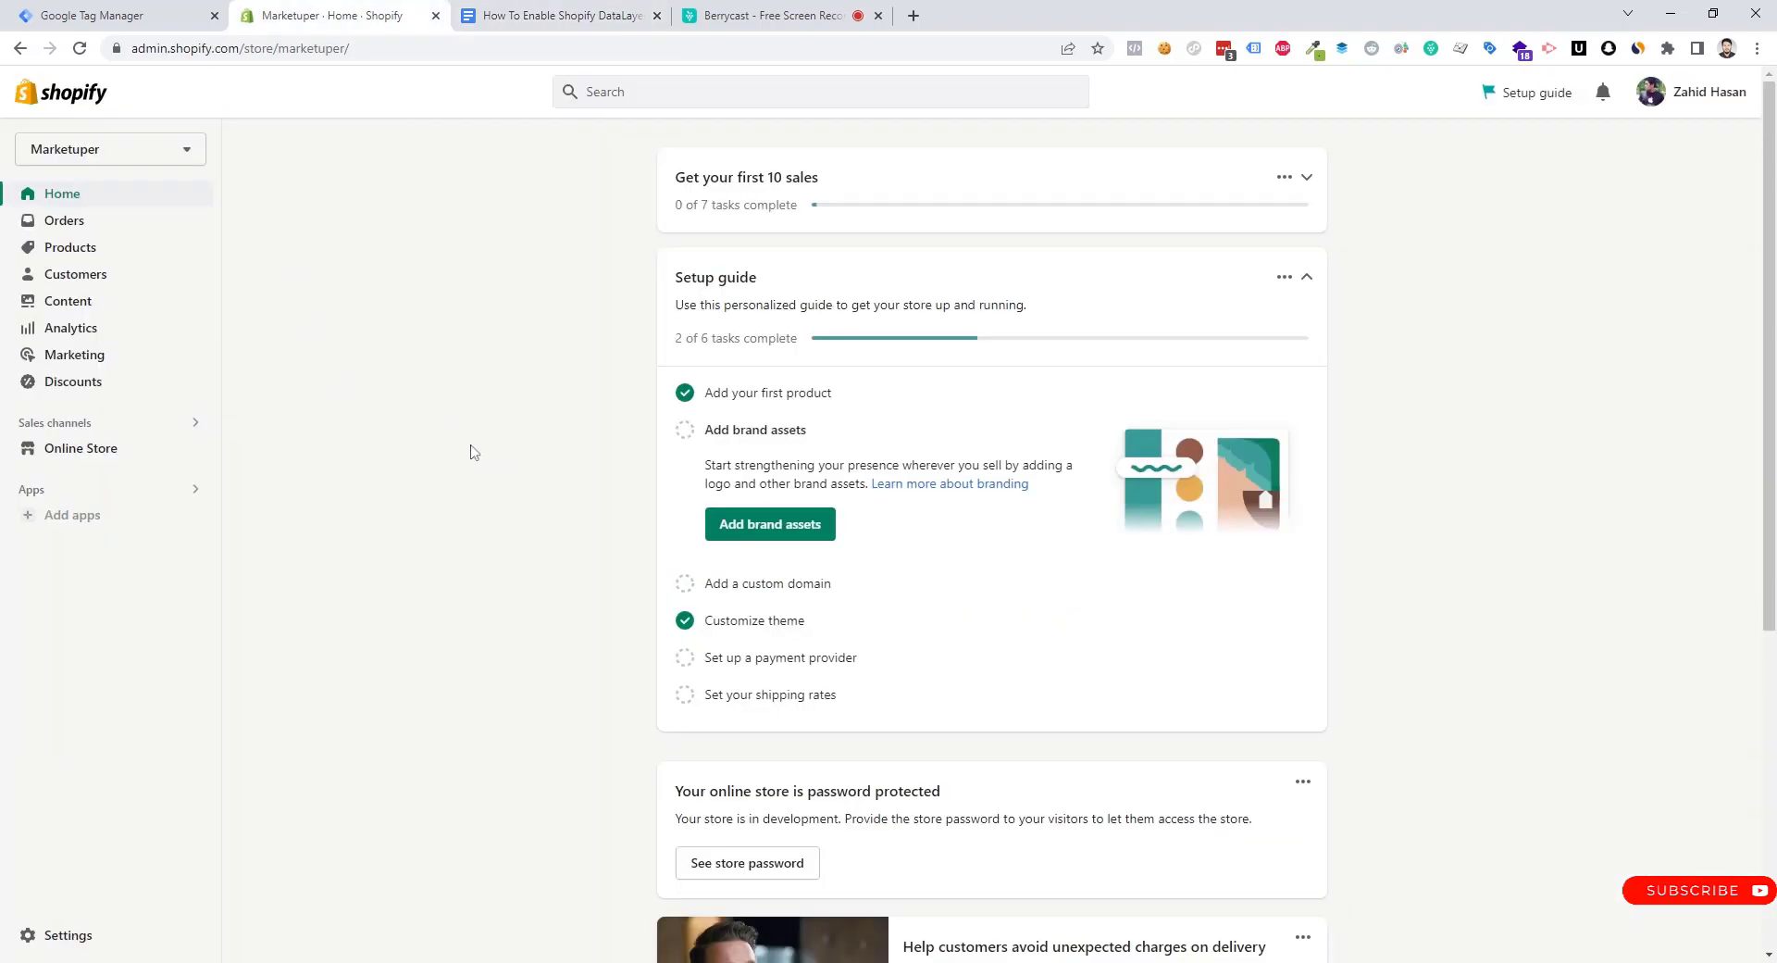
Open the Dawn theme's Edit code view from Online Store > Themes
left_click(72, 458)
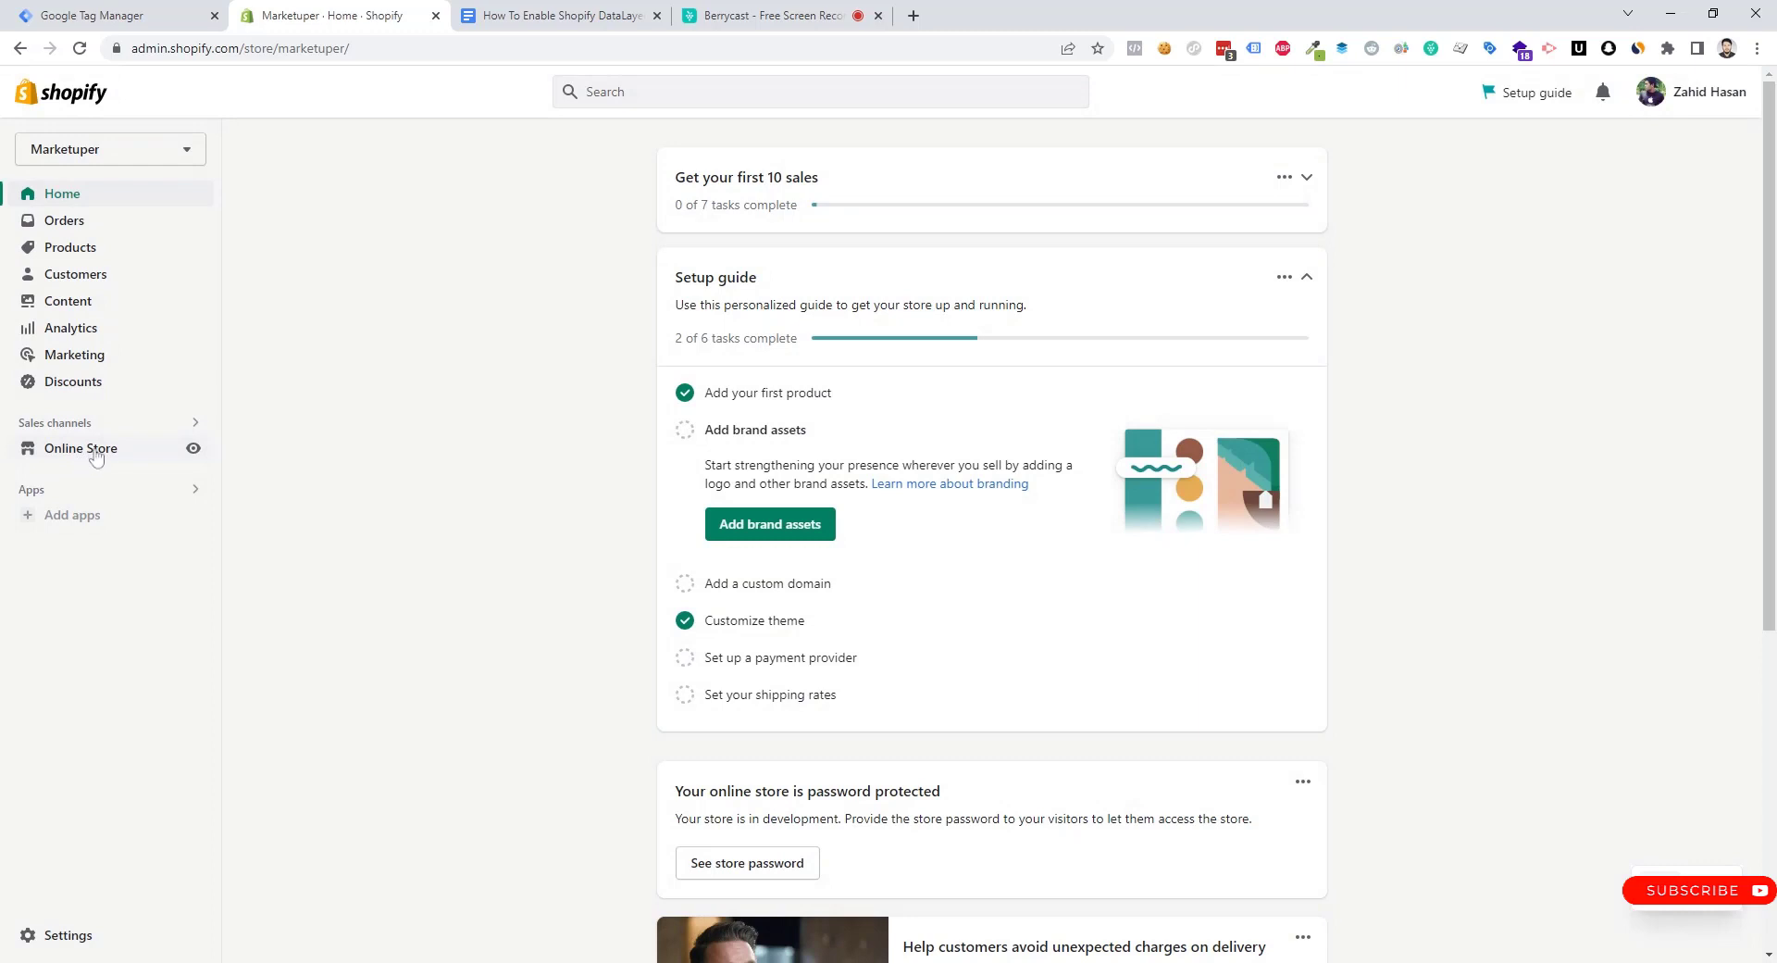
left_click(88, 452)
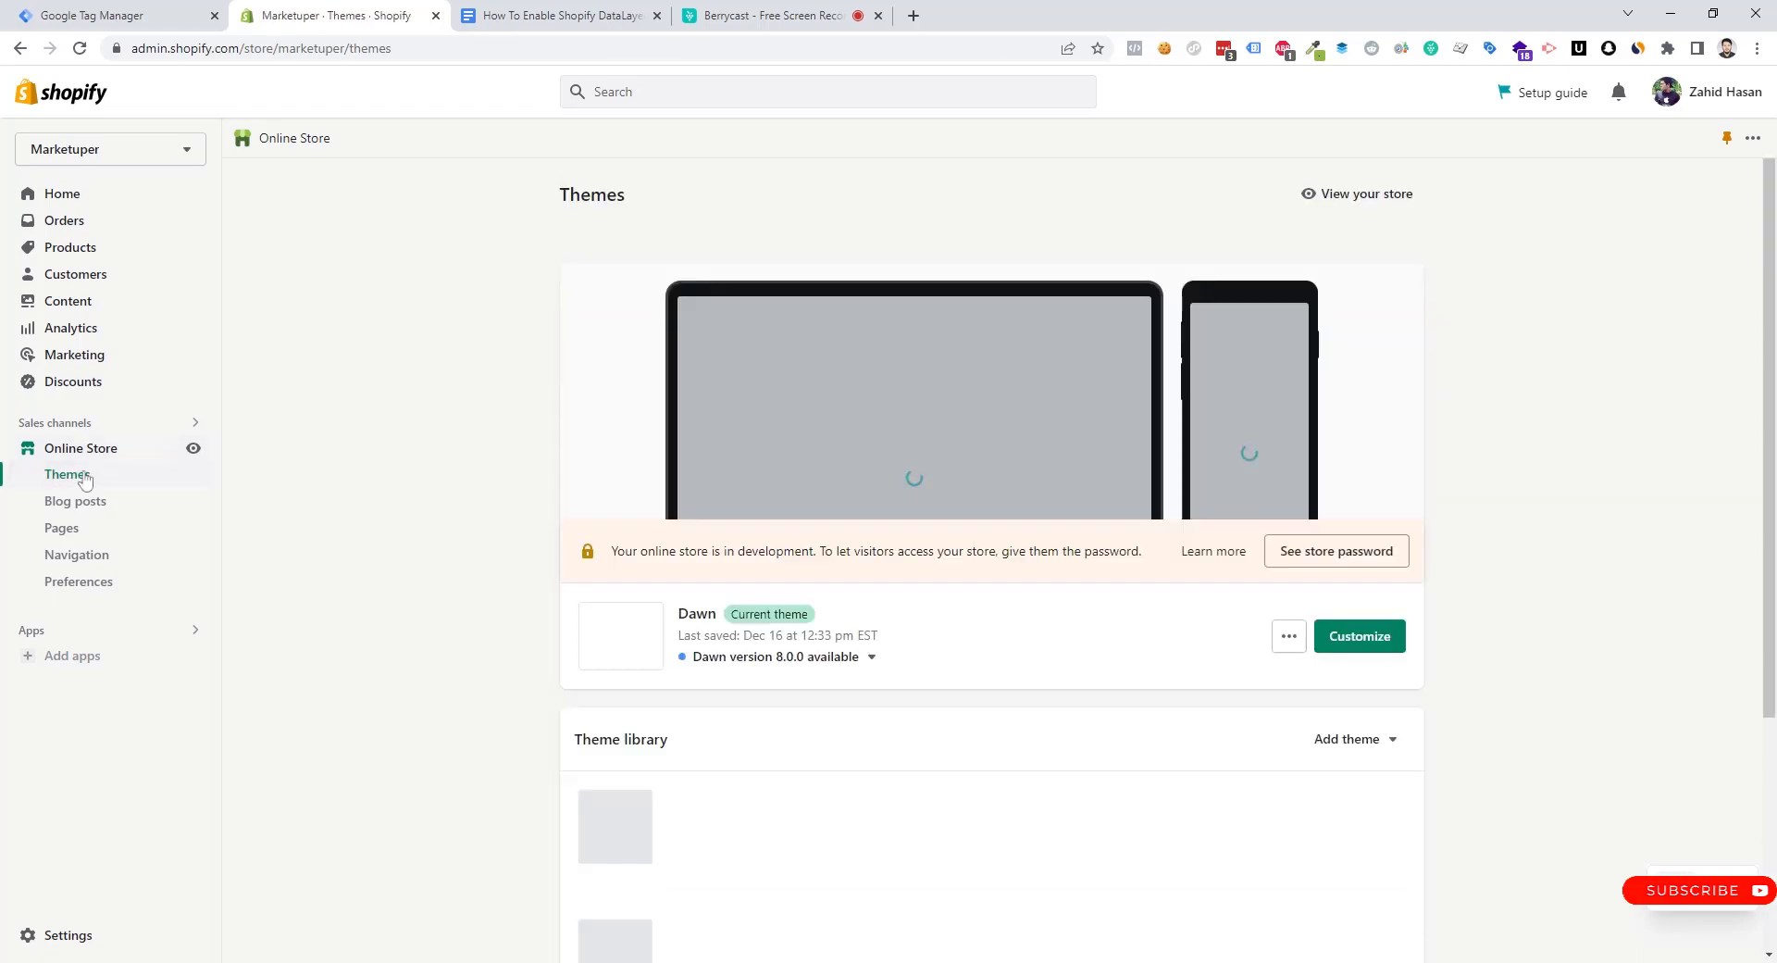
scroll(805, 344, "down", 3)
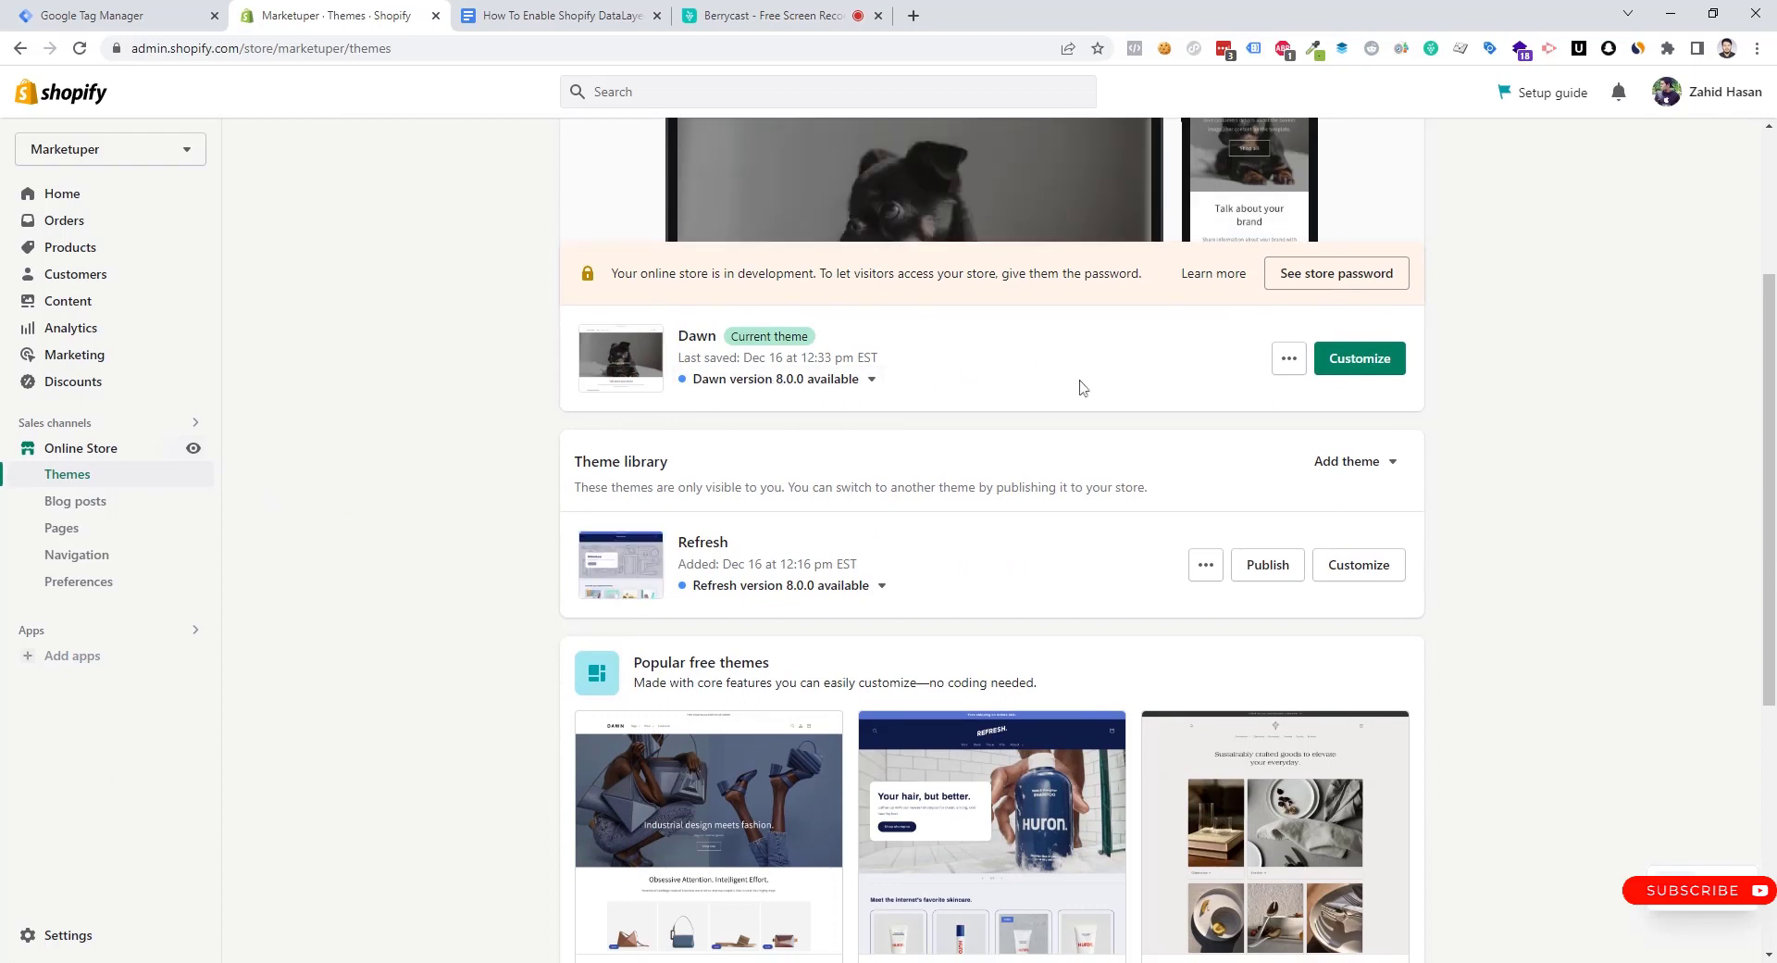
left_click(1290, 363)
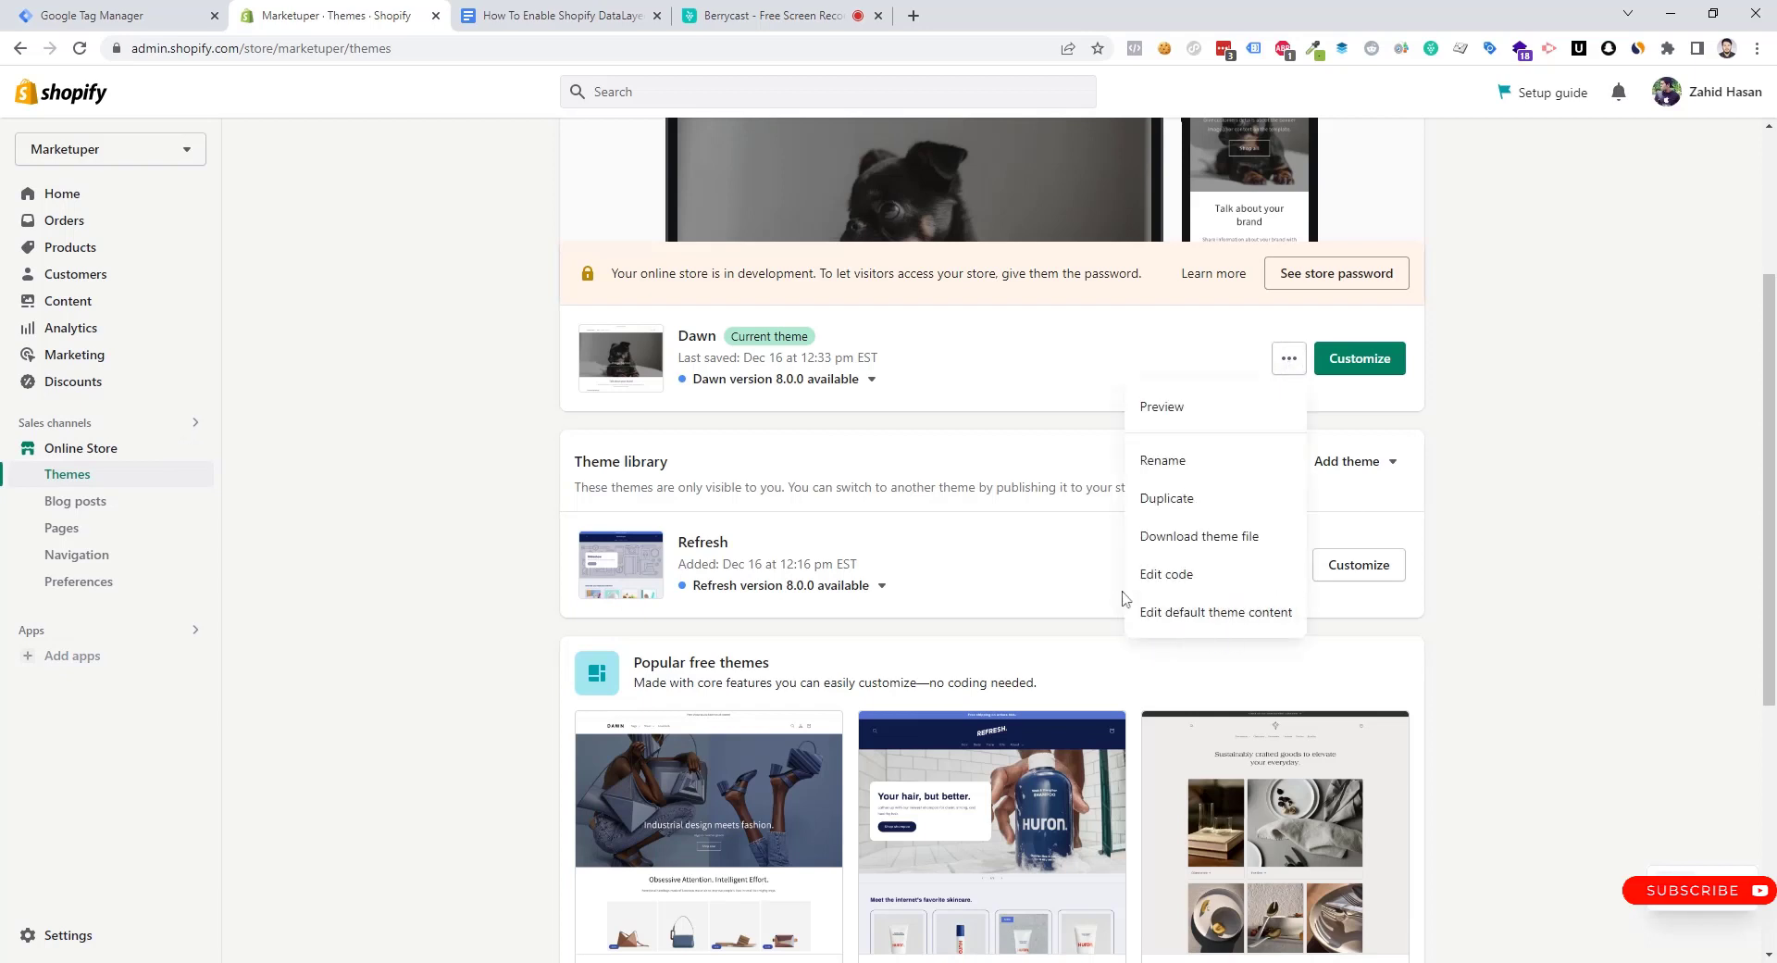
left_click(1168, 577)
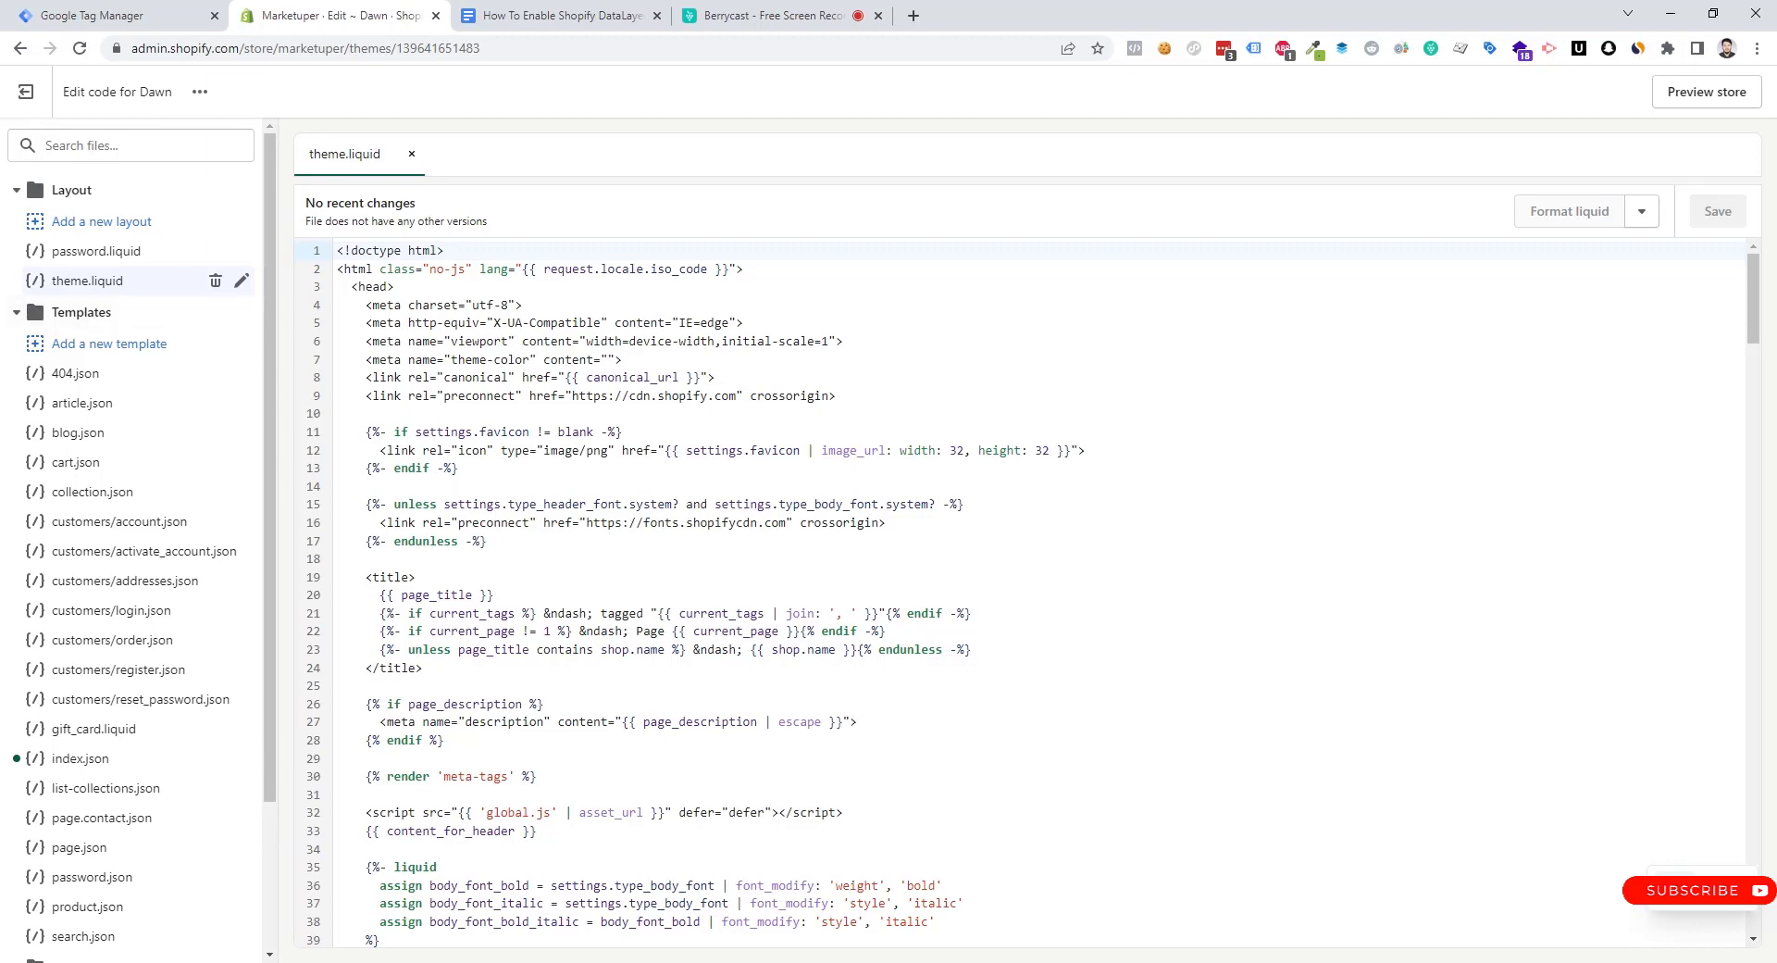
Copy the GTM container's <head> install snippet and return to the theme.liquid editor
left_click(135, 11)
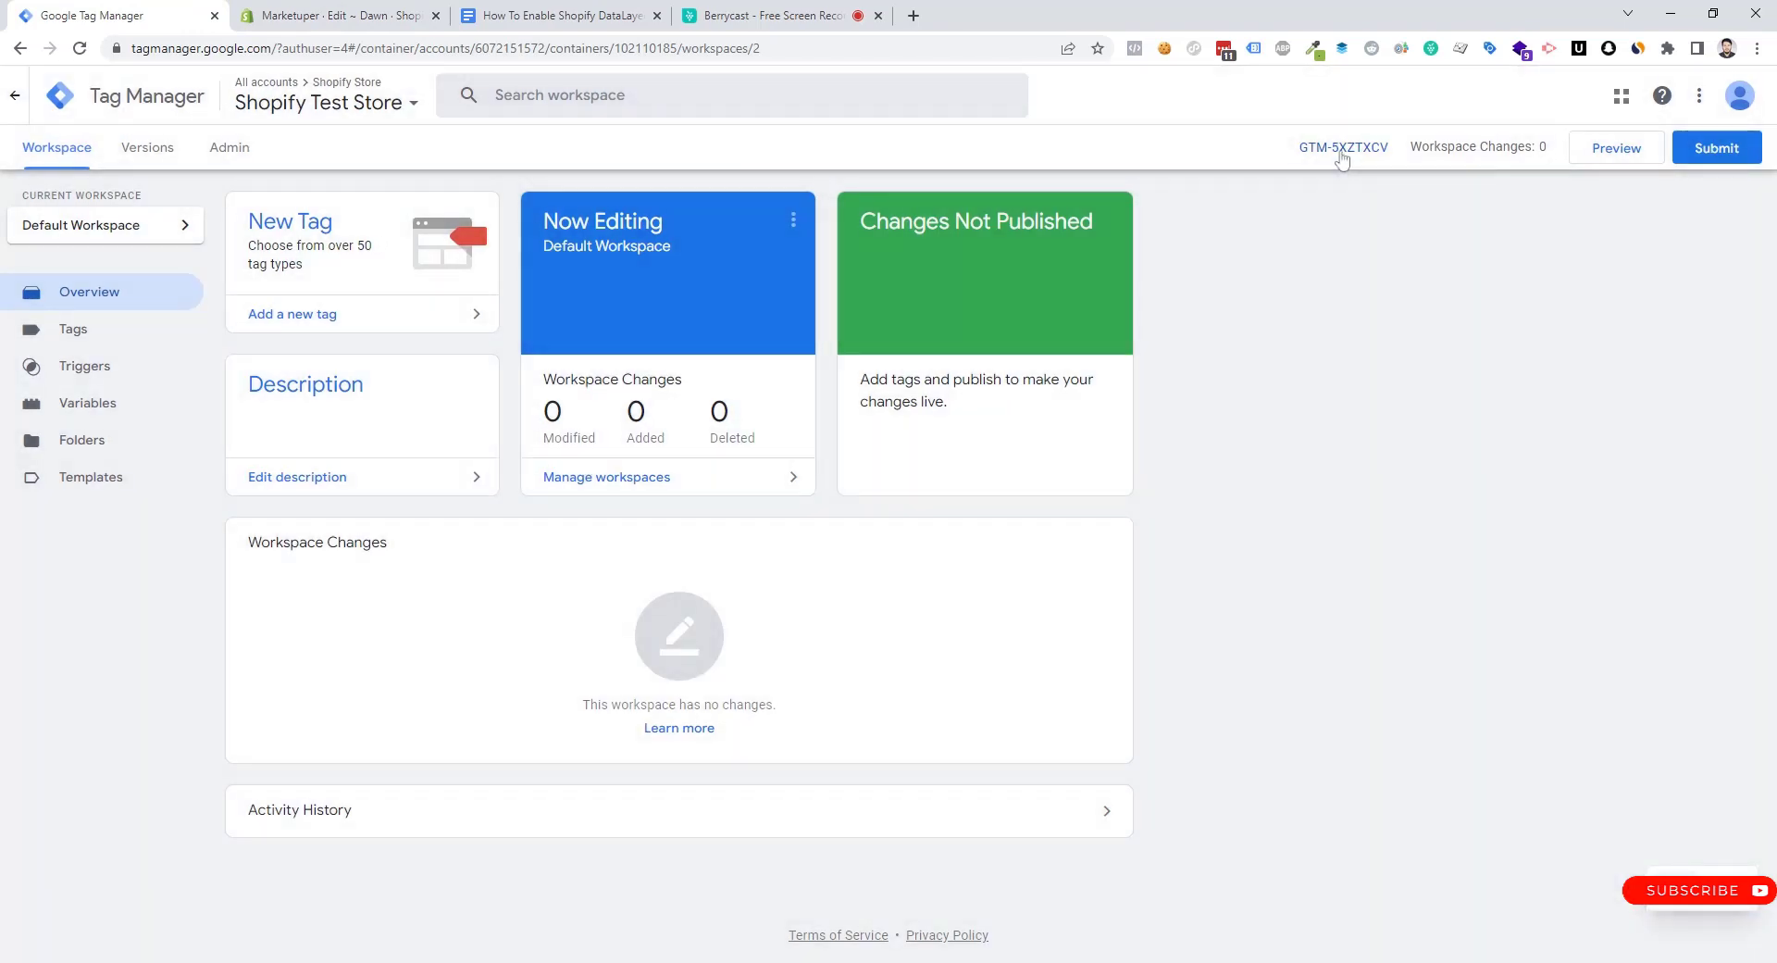
left_click(1342, 150)
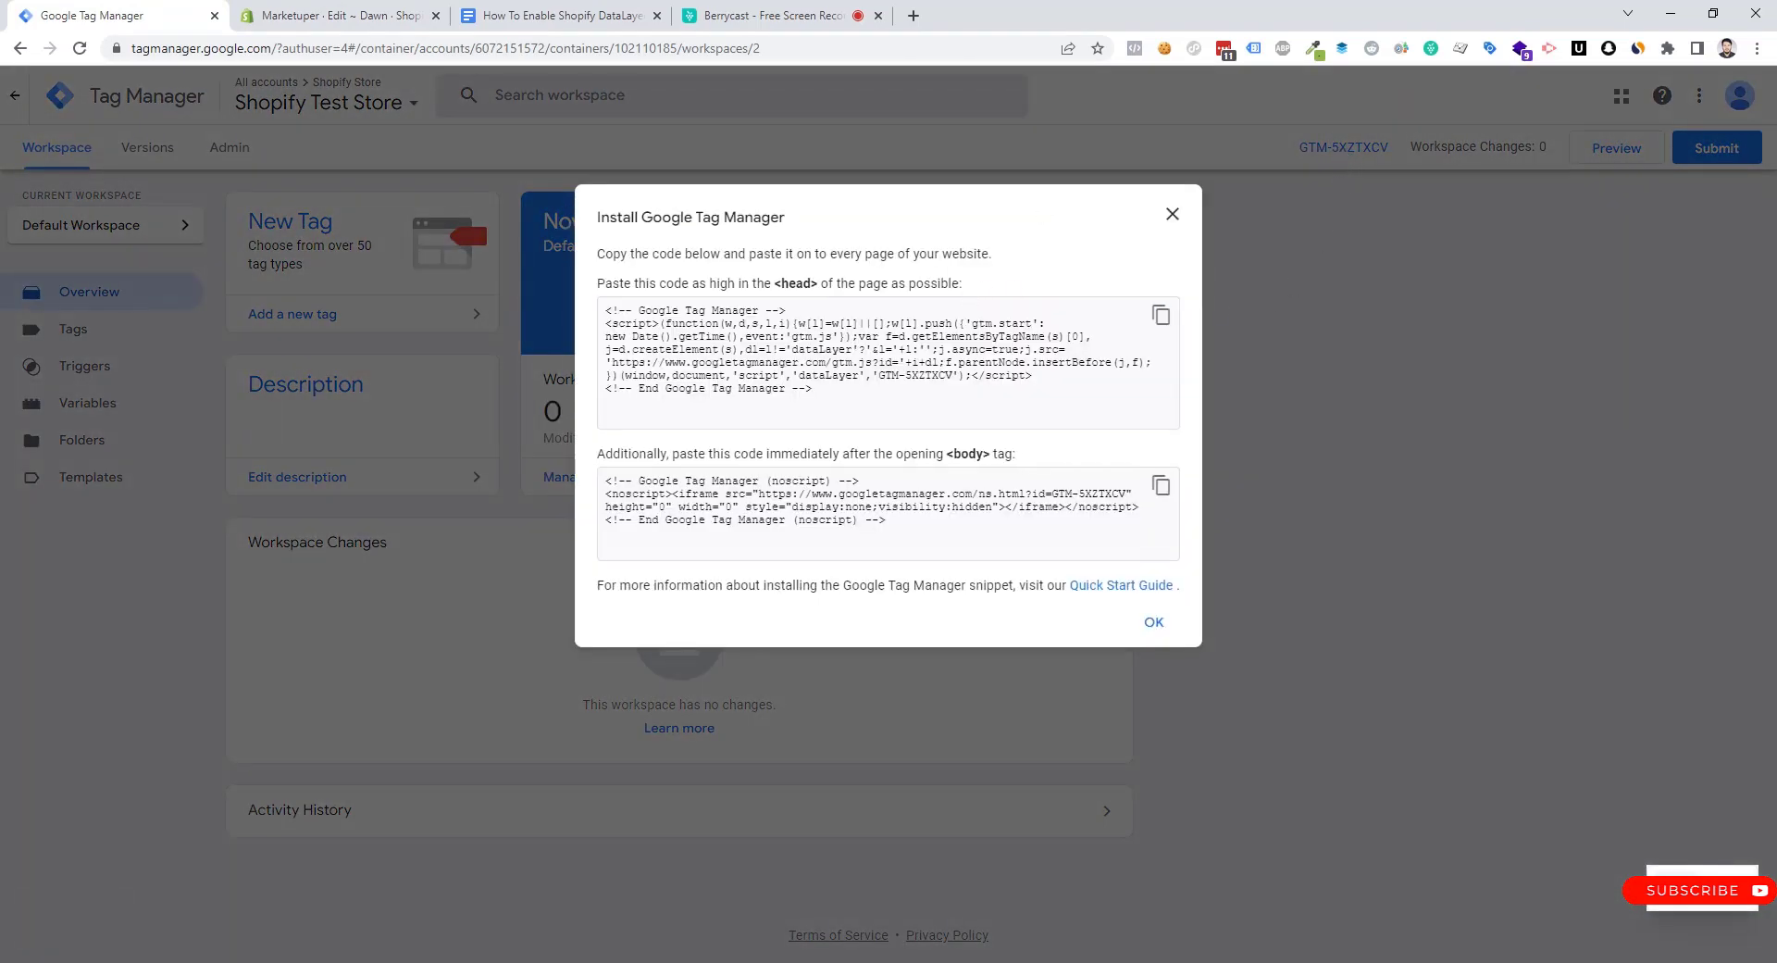
left_click(1161, 314)
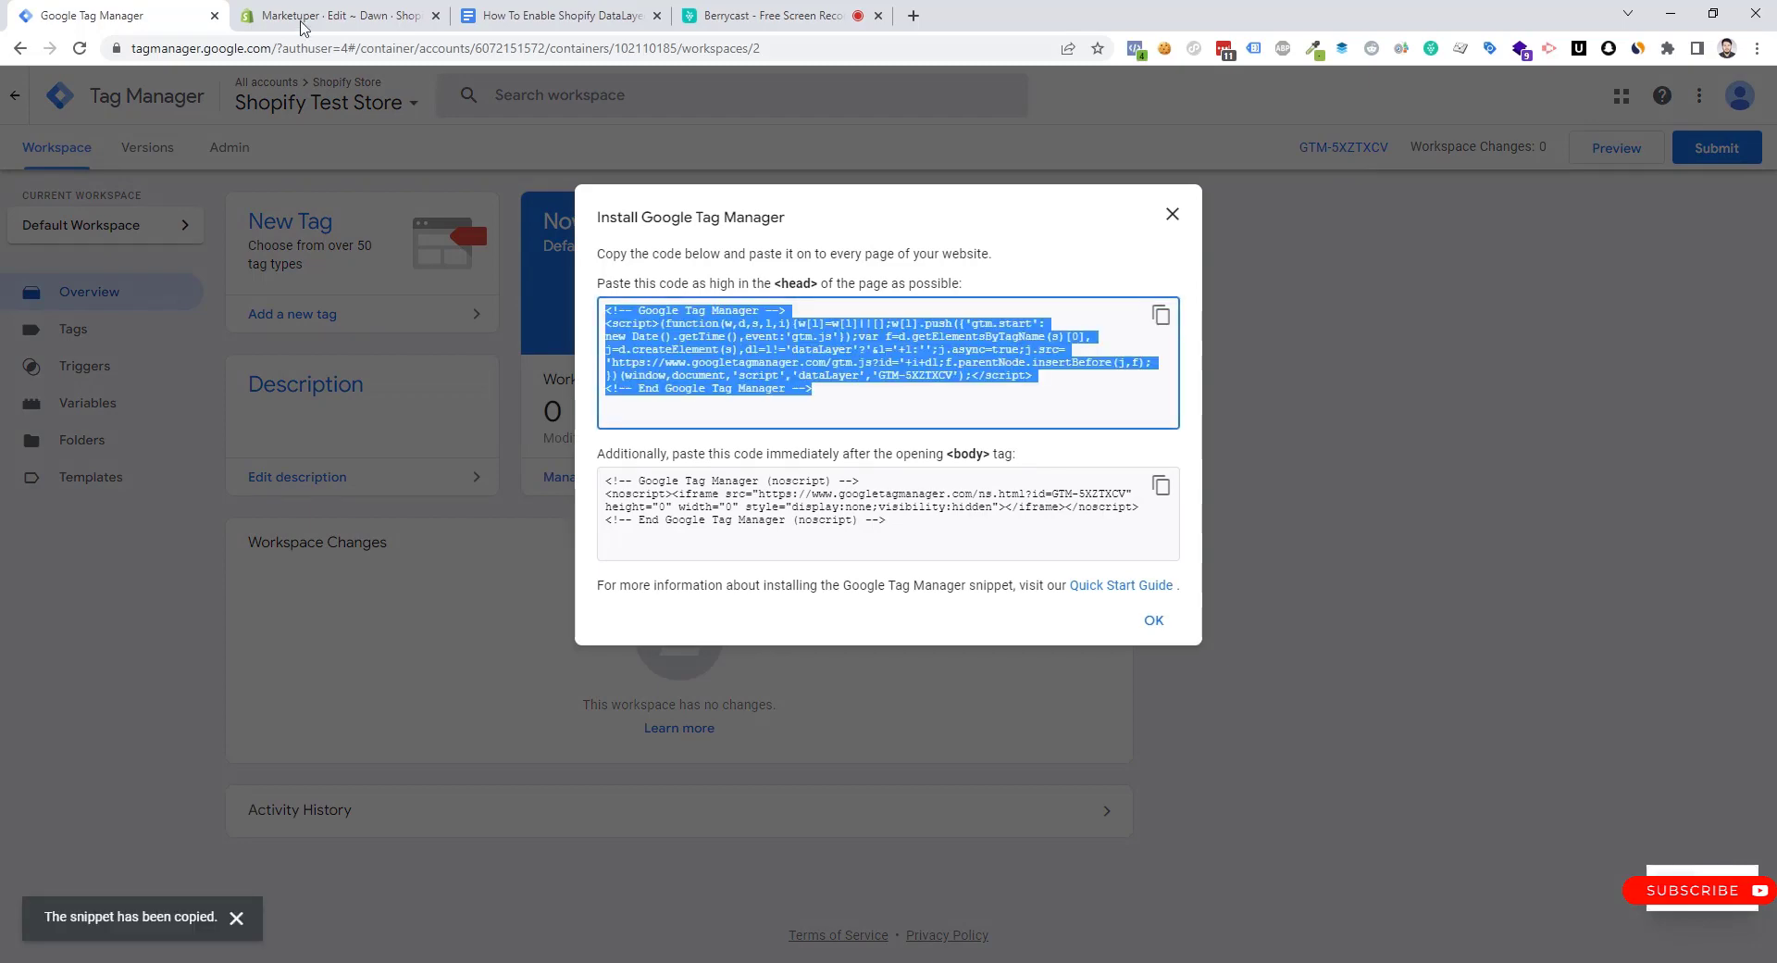
left_click(339, 11)
Paste the GTM head snippet on a new line right after <head> in theme.liquid
left_click(514, 286)
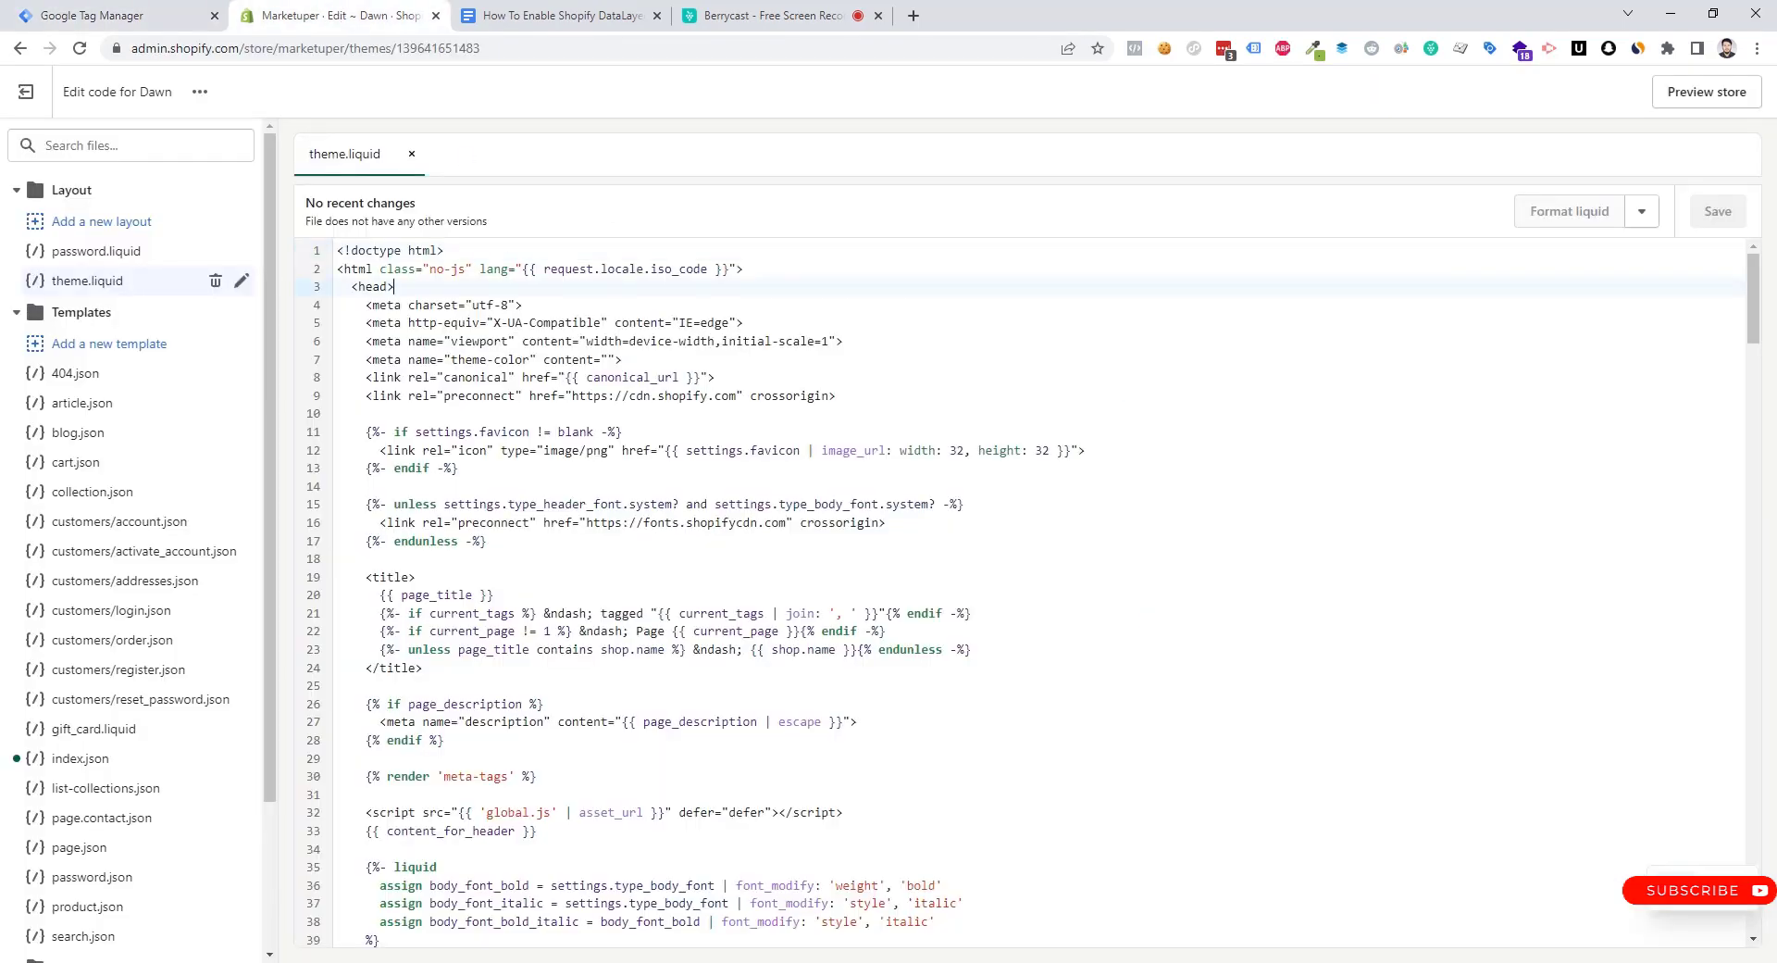
key("Return")
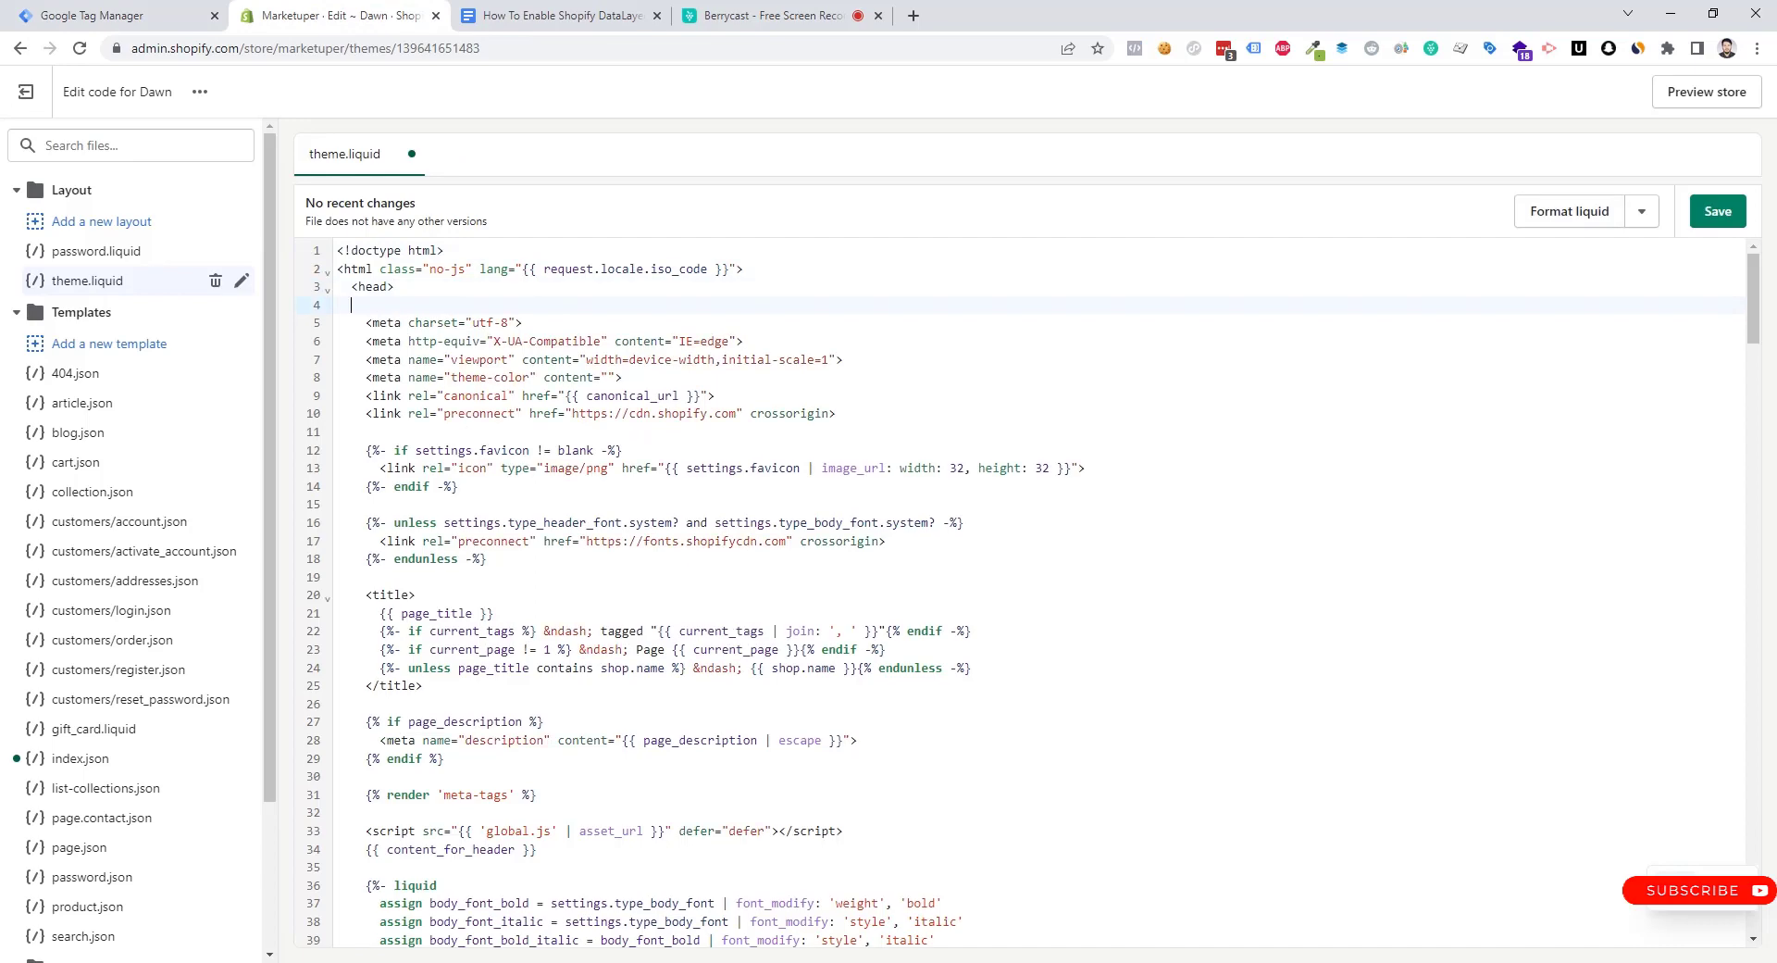
key("ctrl+v")
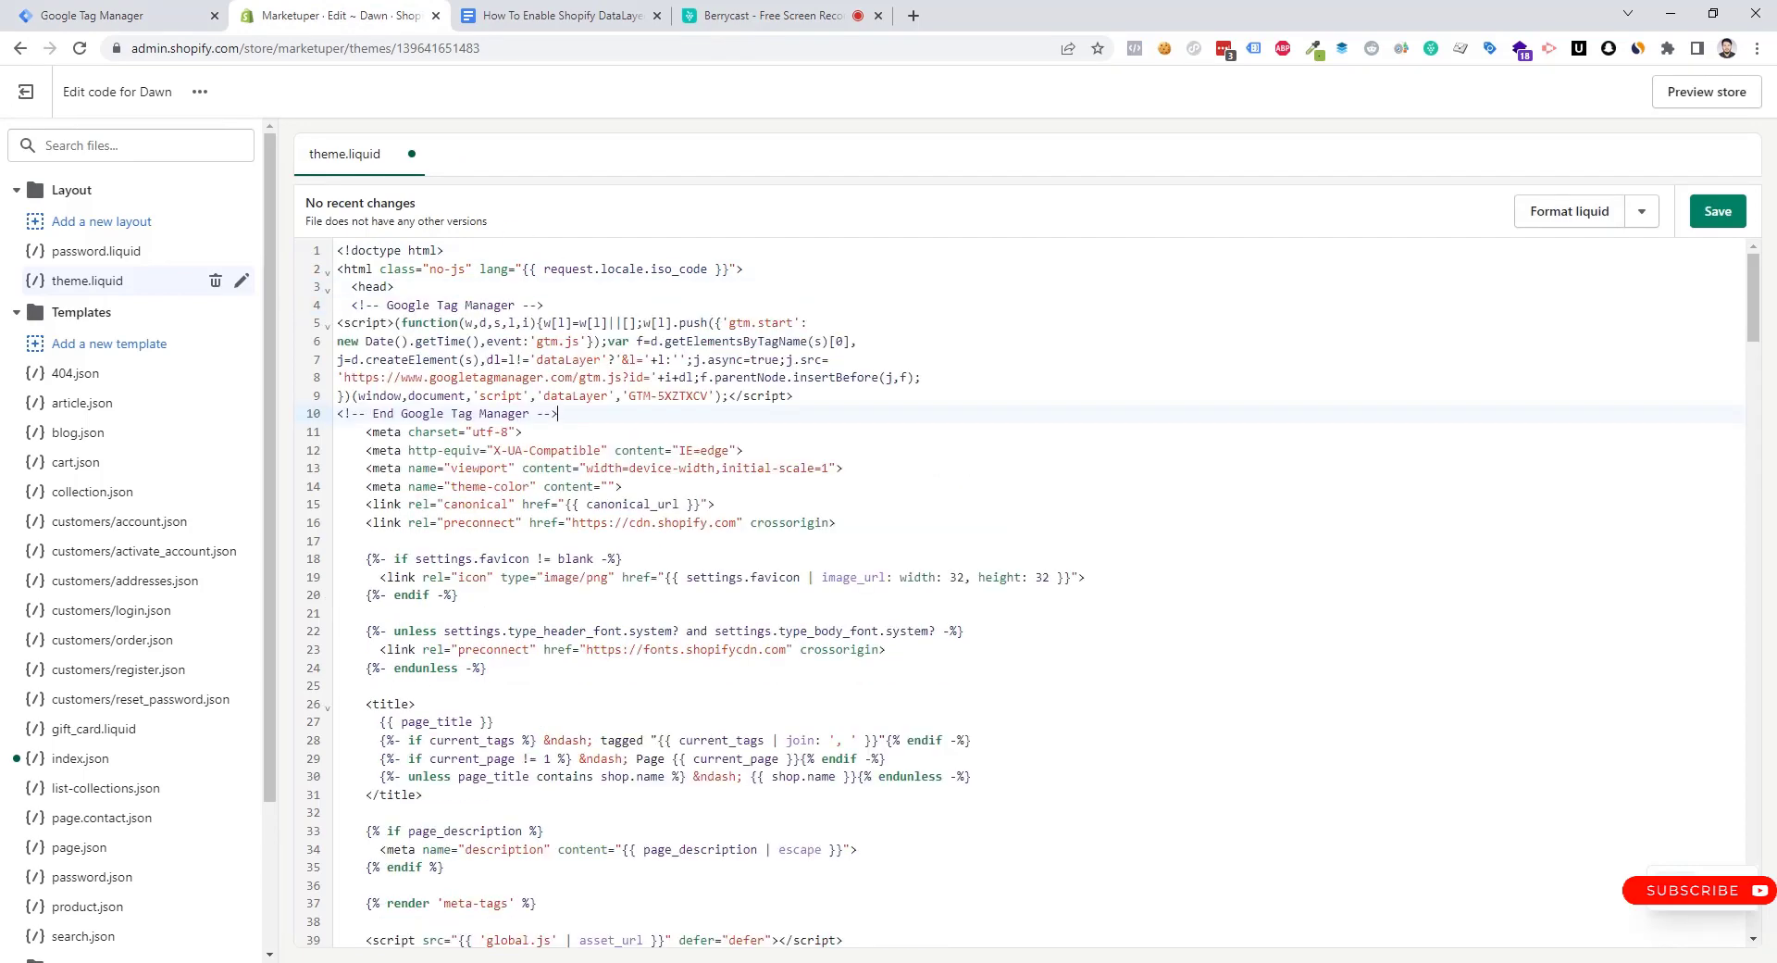
Copy the GTM noscript <body> snippet from Tag Manager's install code
left_click(151, 7)
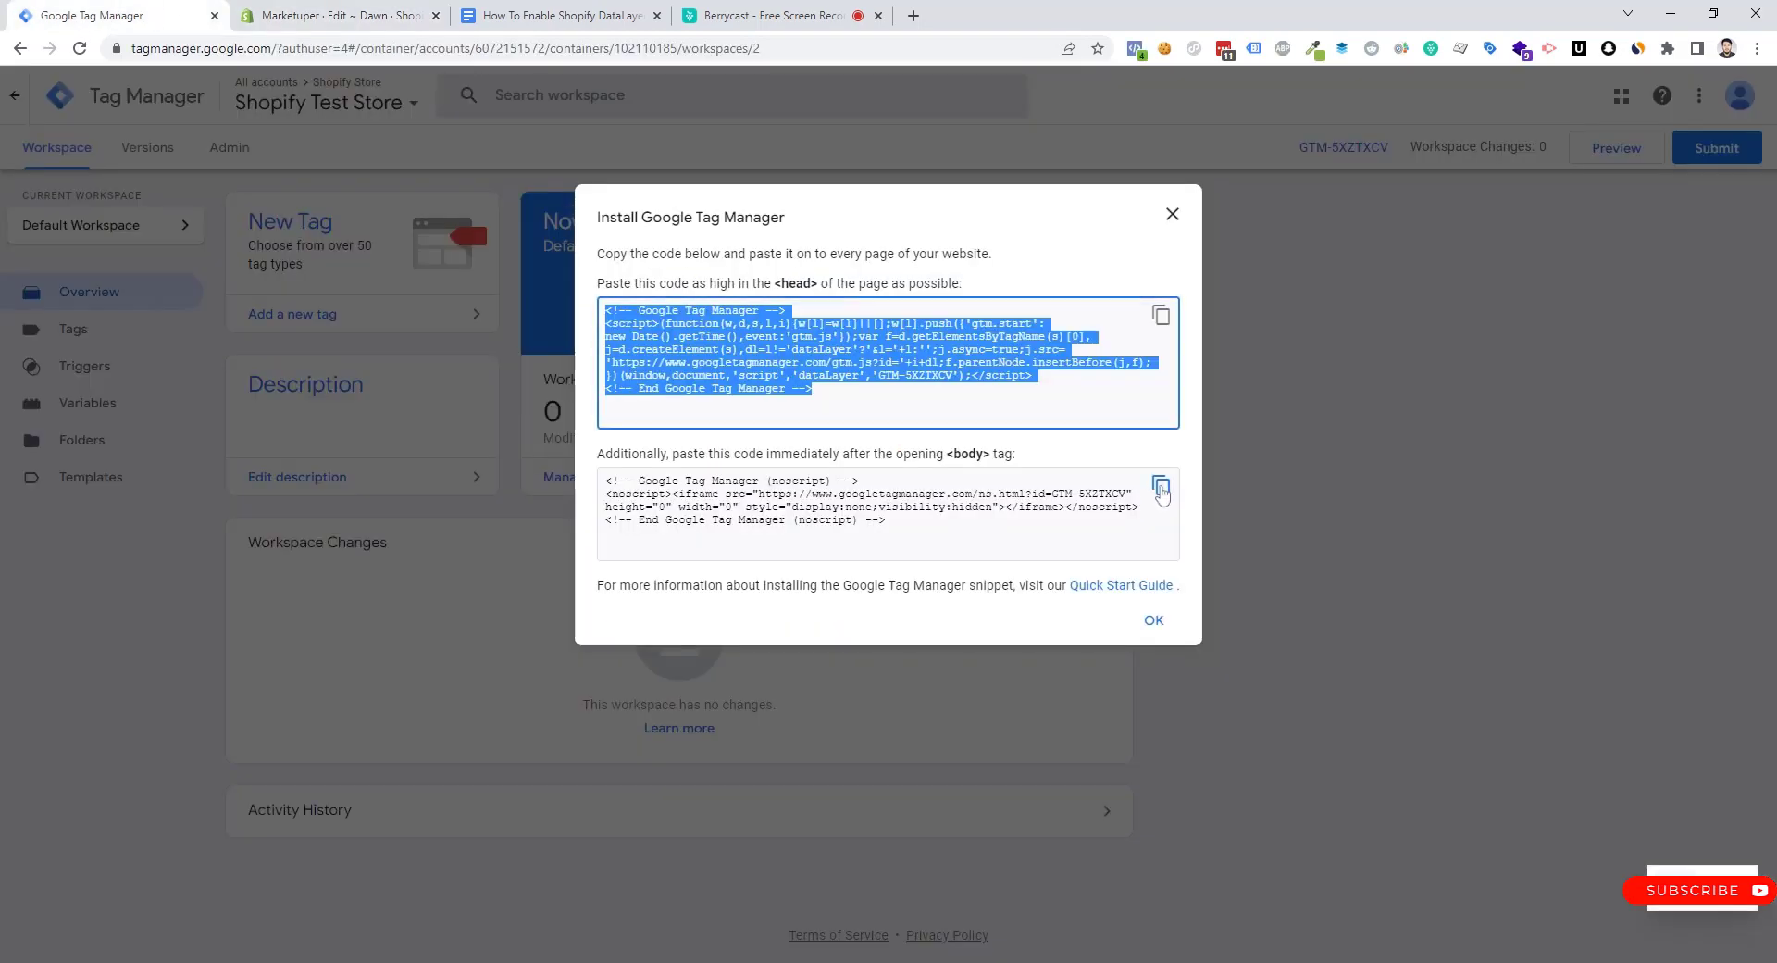
left_click(1161, 485)
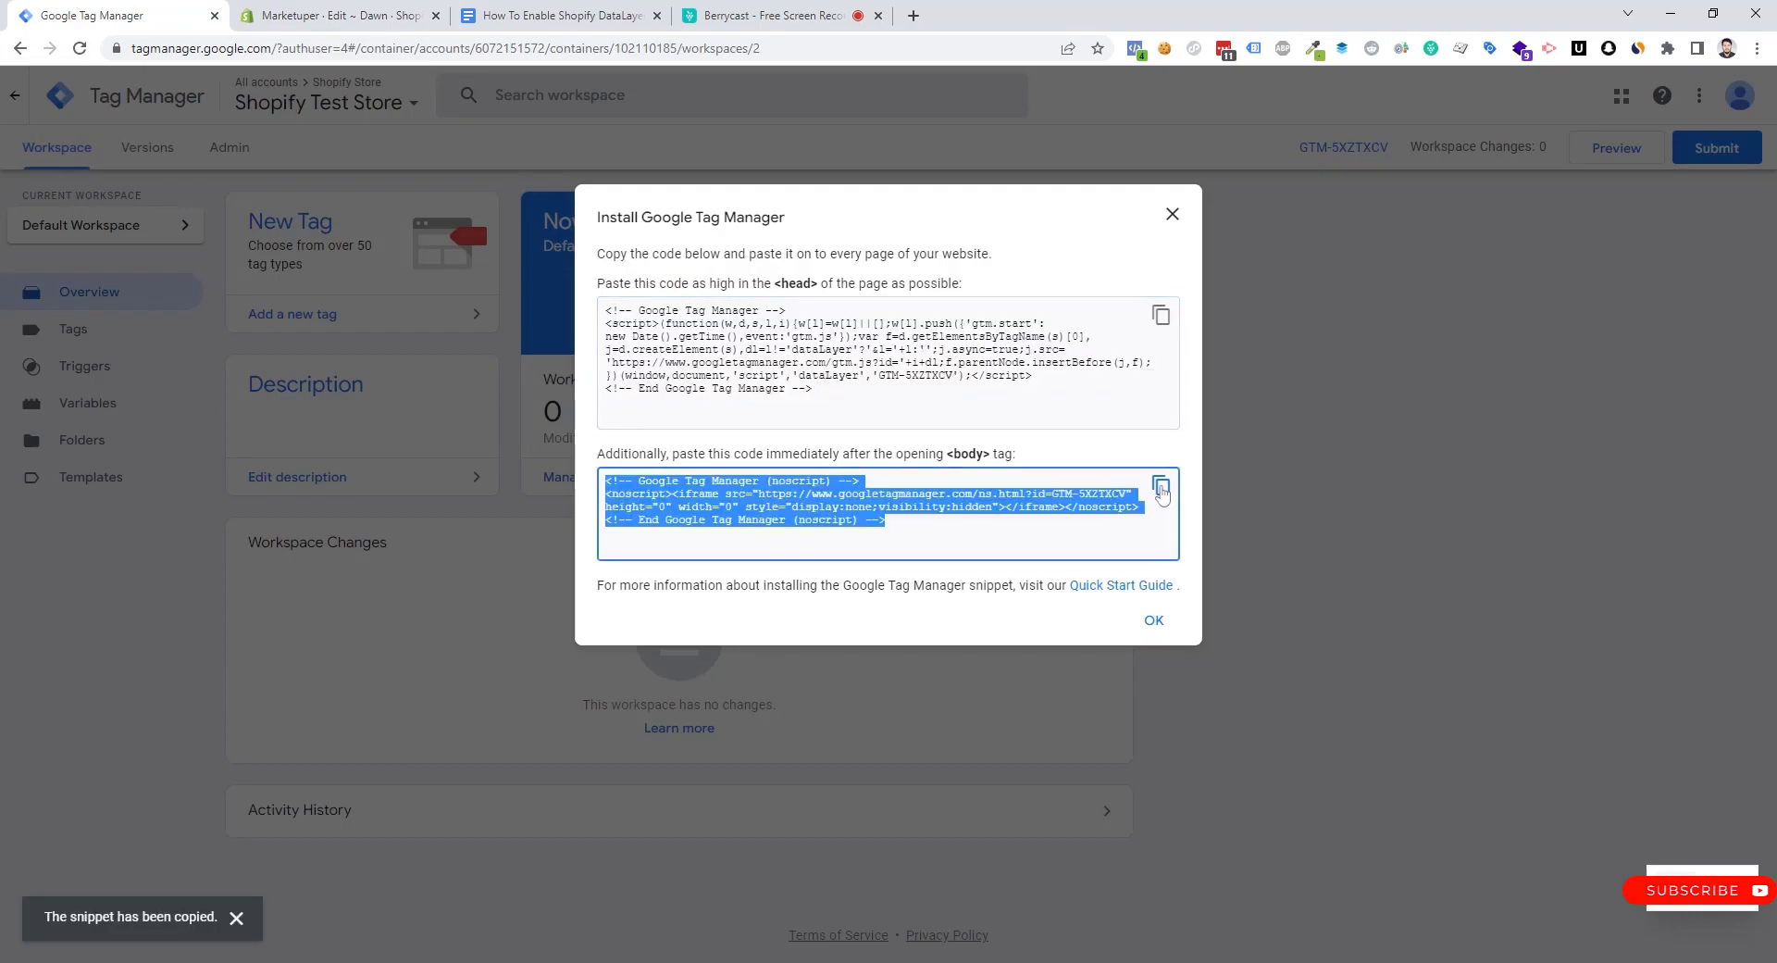
left_click(330, 15)
Paste the GTM noscript snippet on a new line after <body> and save theme.liquid
scroll(1027, 592, "down", 17)
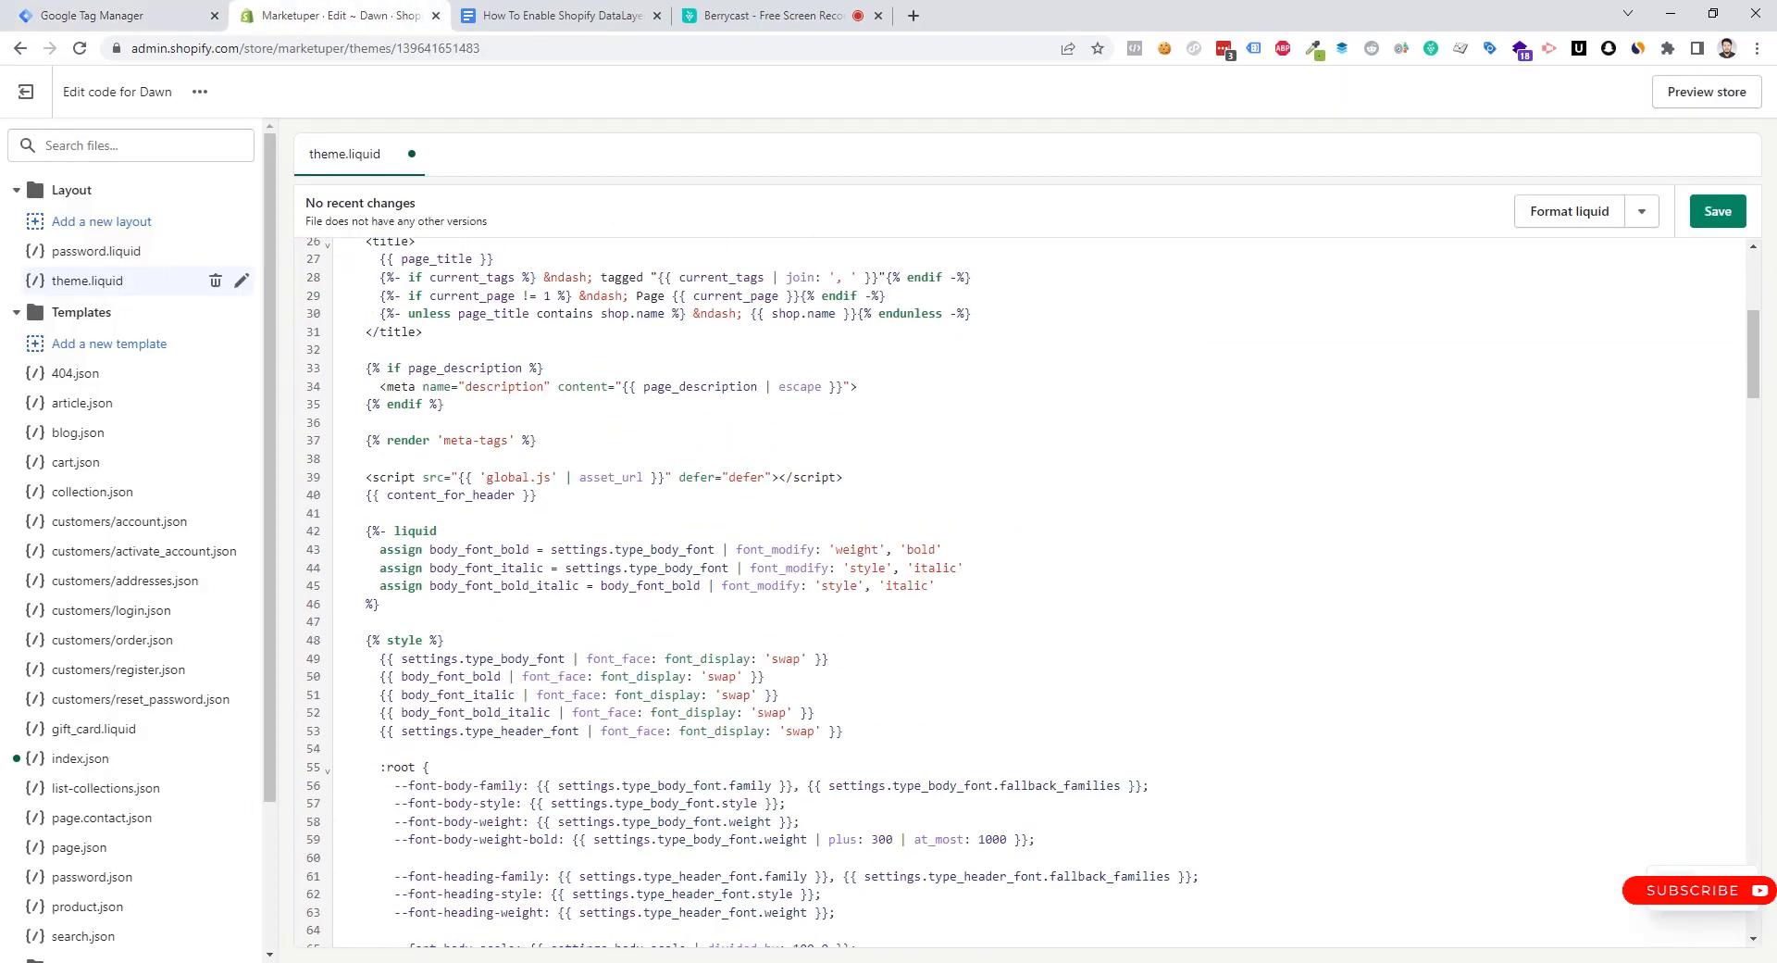
scroll(1027, 592, "down", 20)
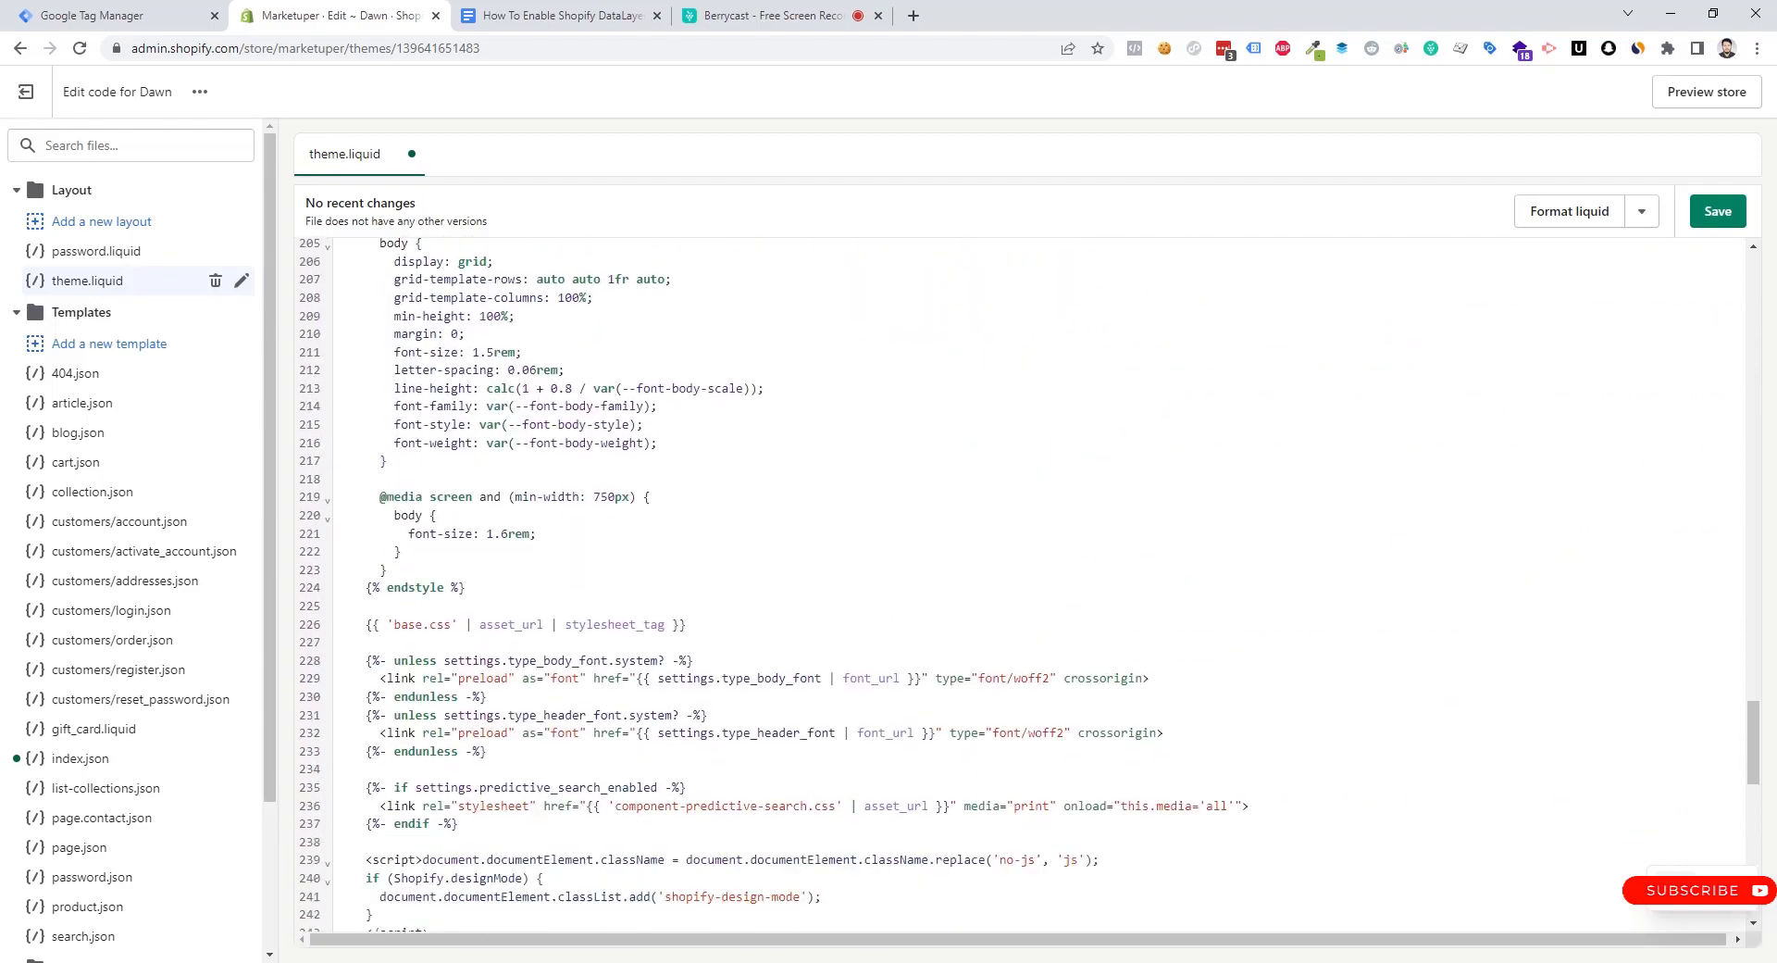
scroll(1028, 592, "up", 20)
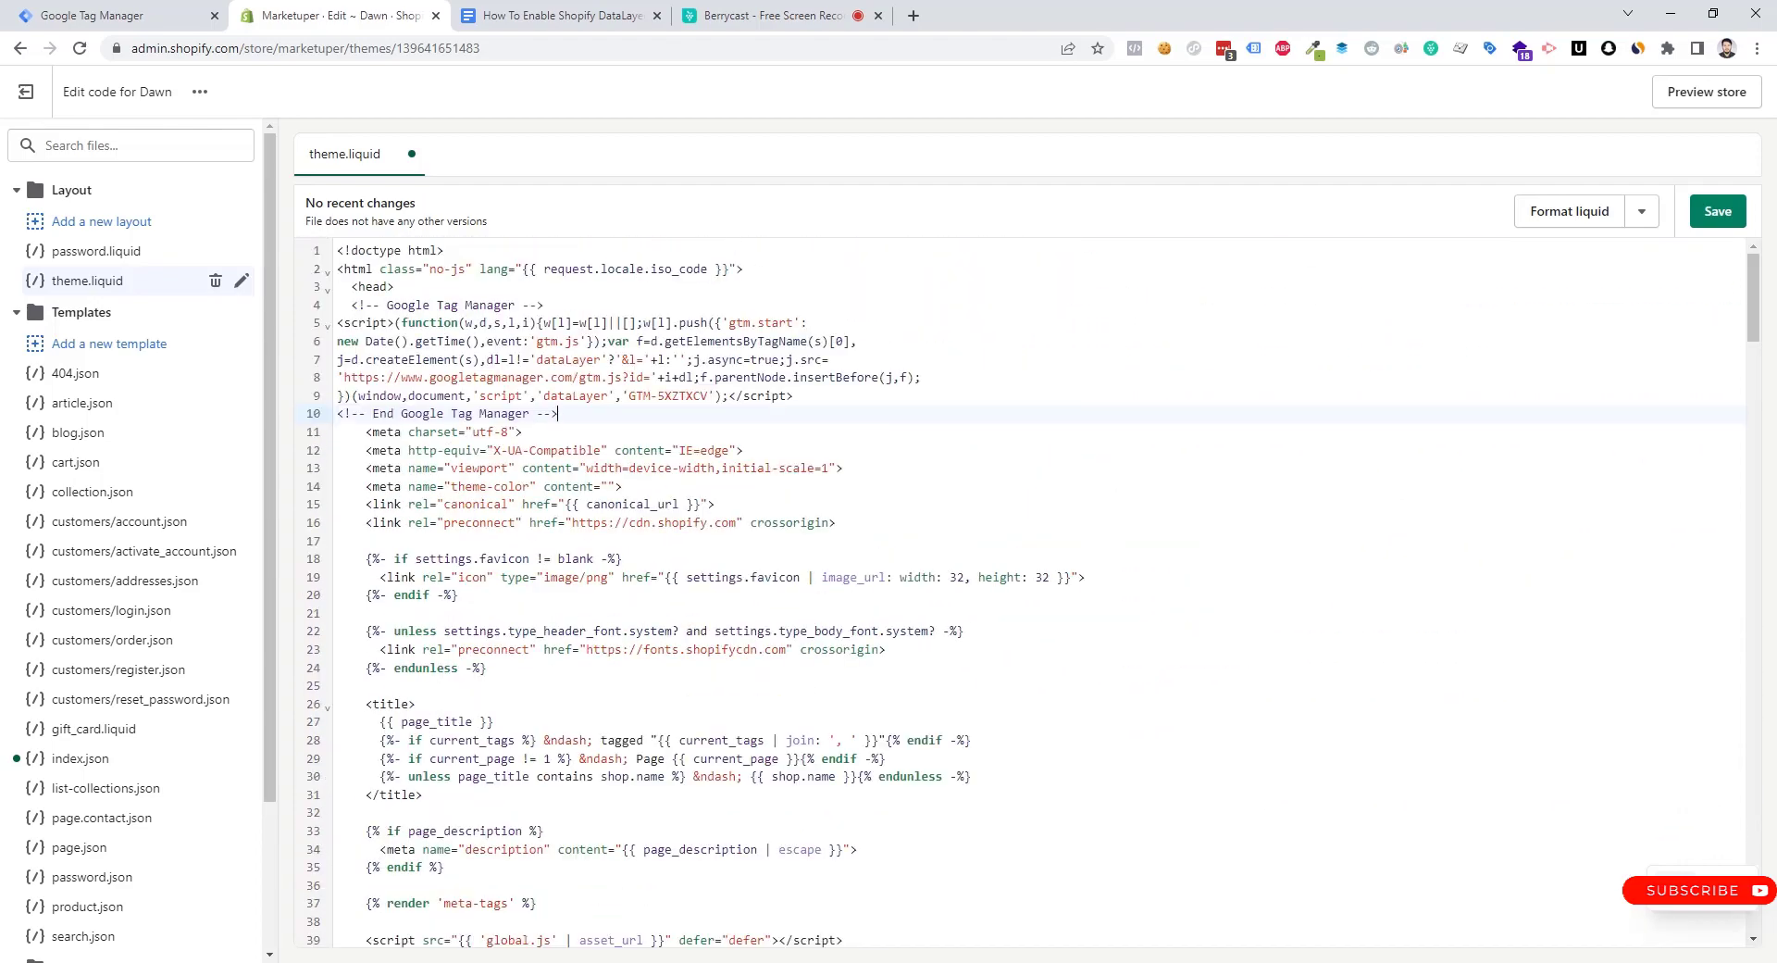
key("ctrl+shift+Tab")
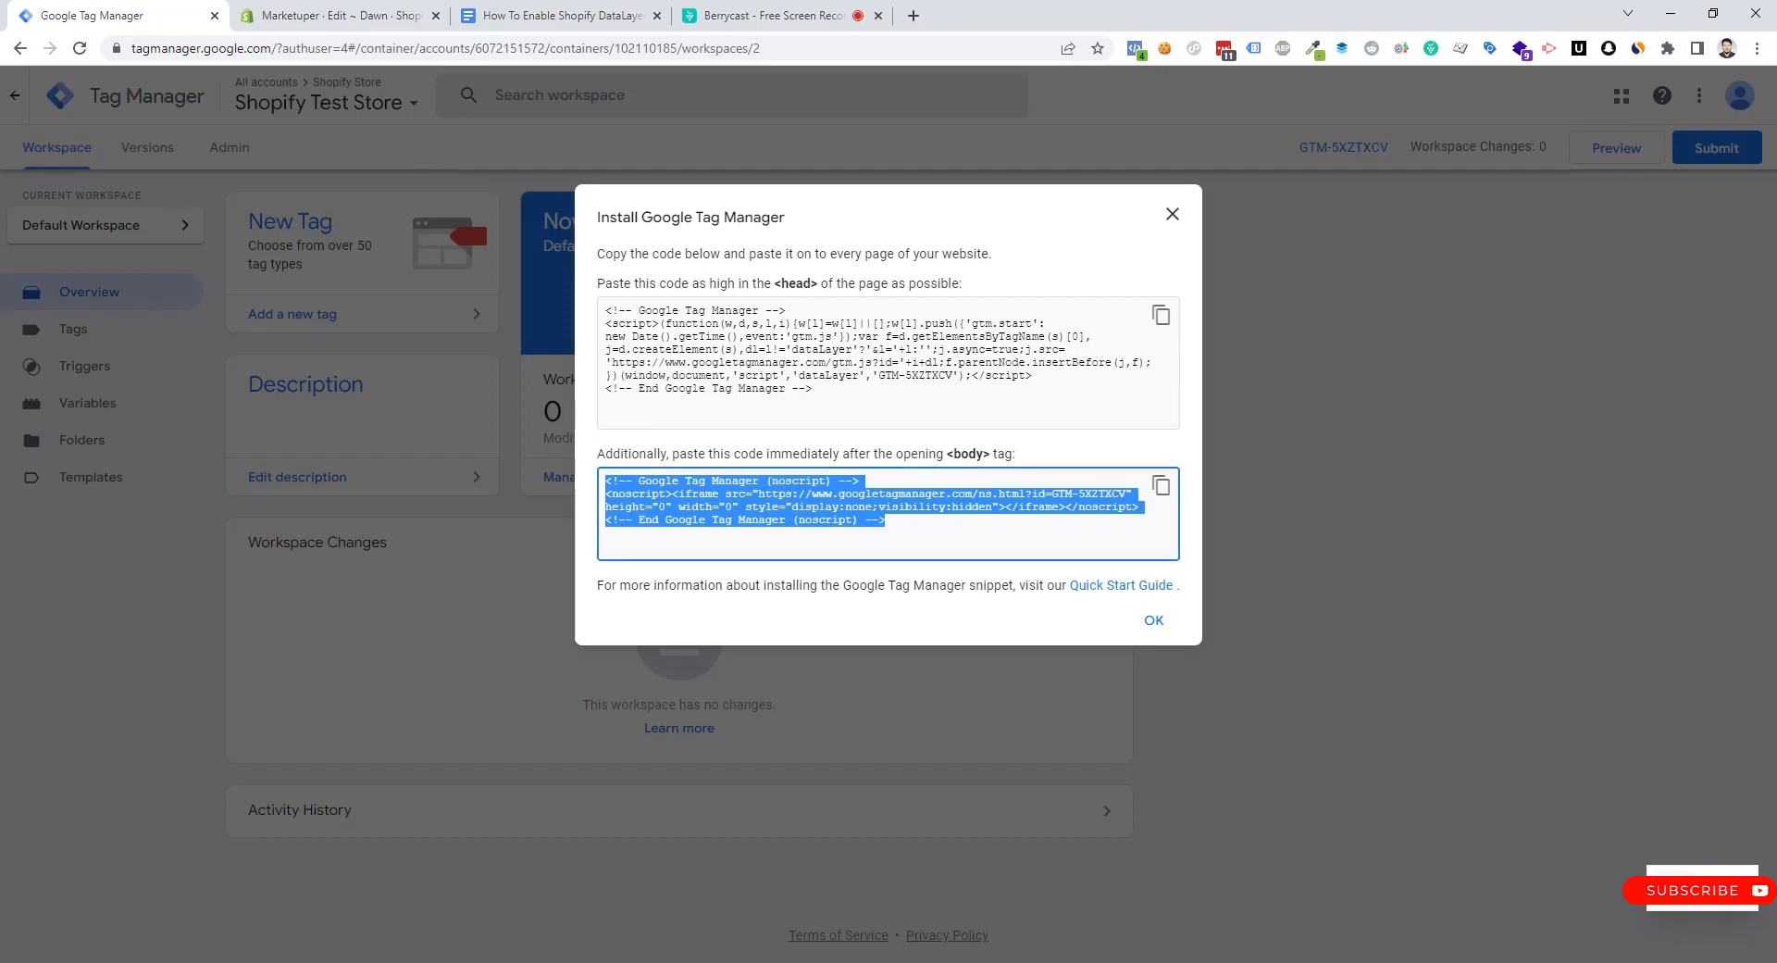
key("ctrl+Tab")
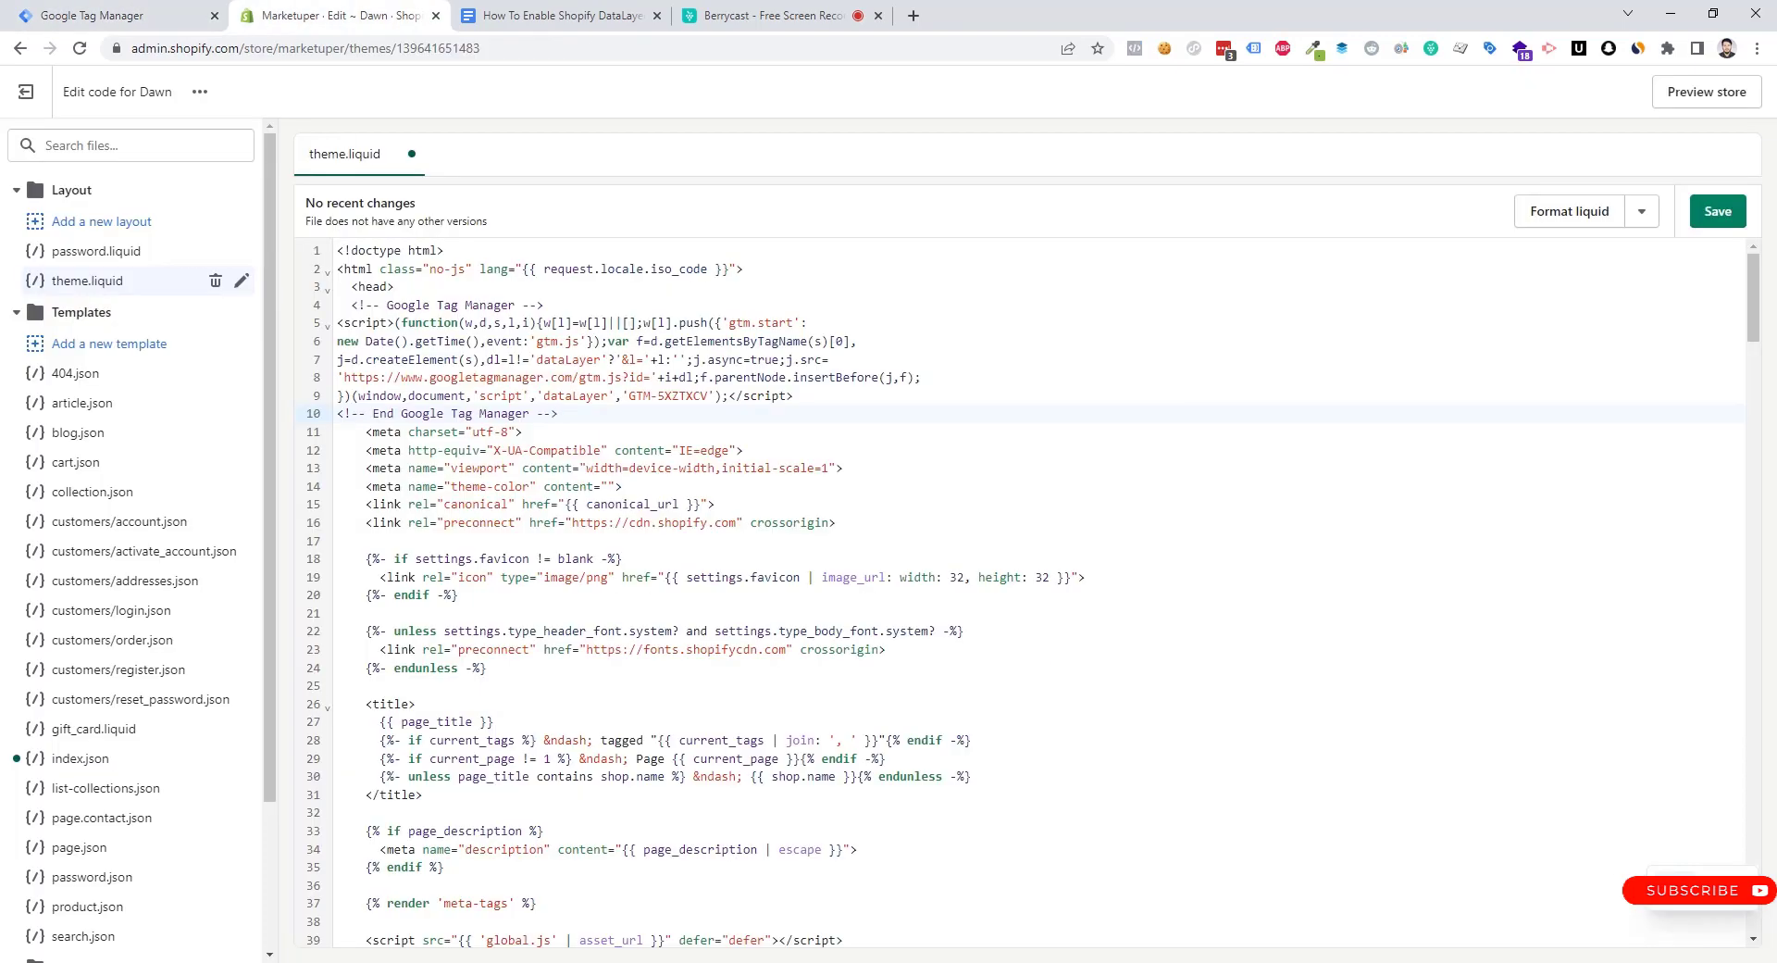
scroll(1027, 593, "down", 10)
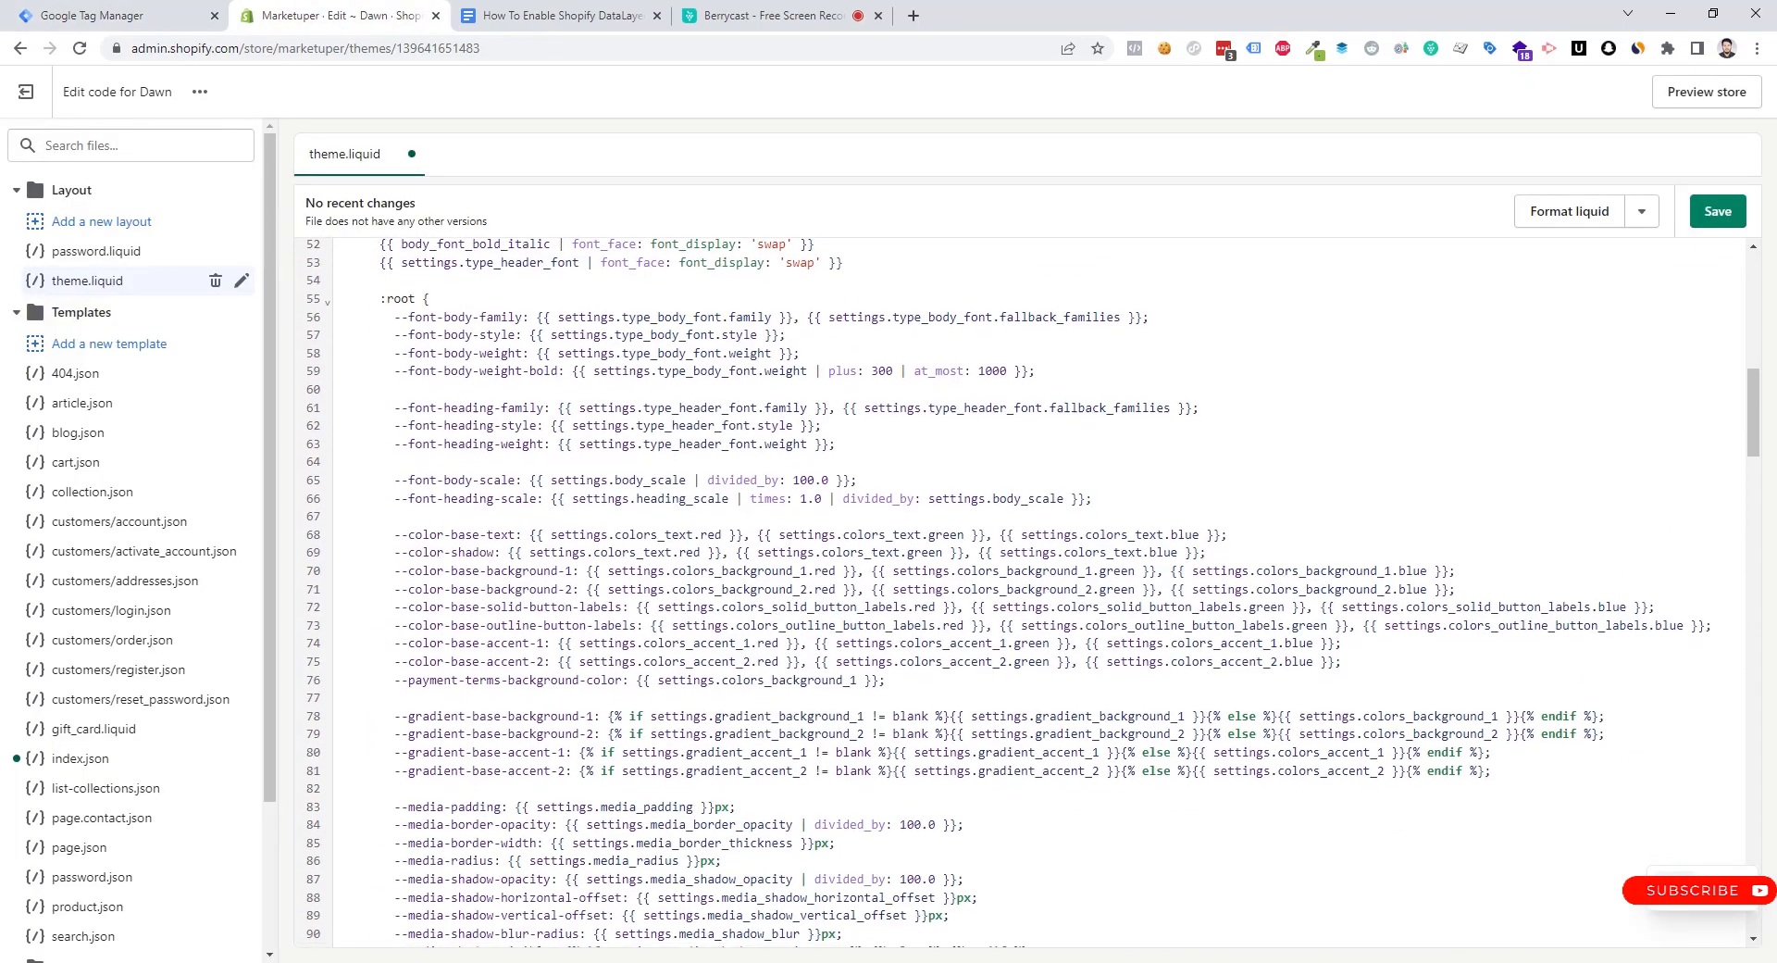
scroll(1028, 592, "down", 20)
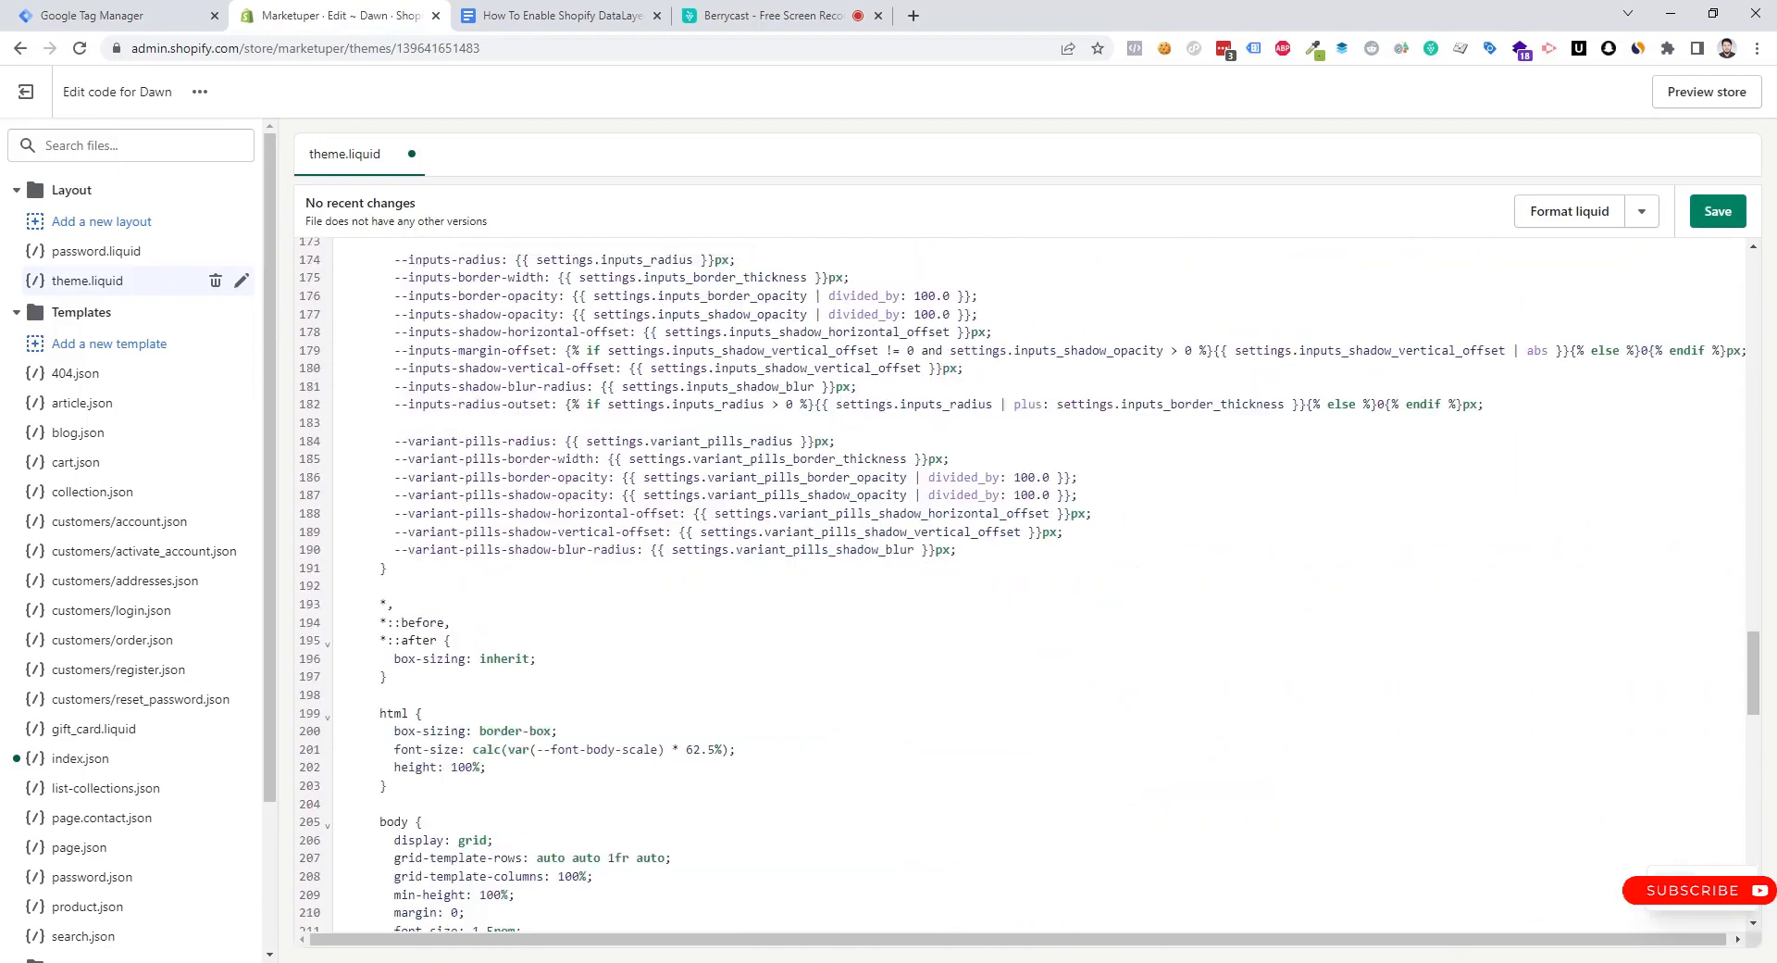
scroll(1027, 593, "down", 8)
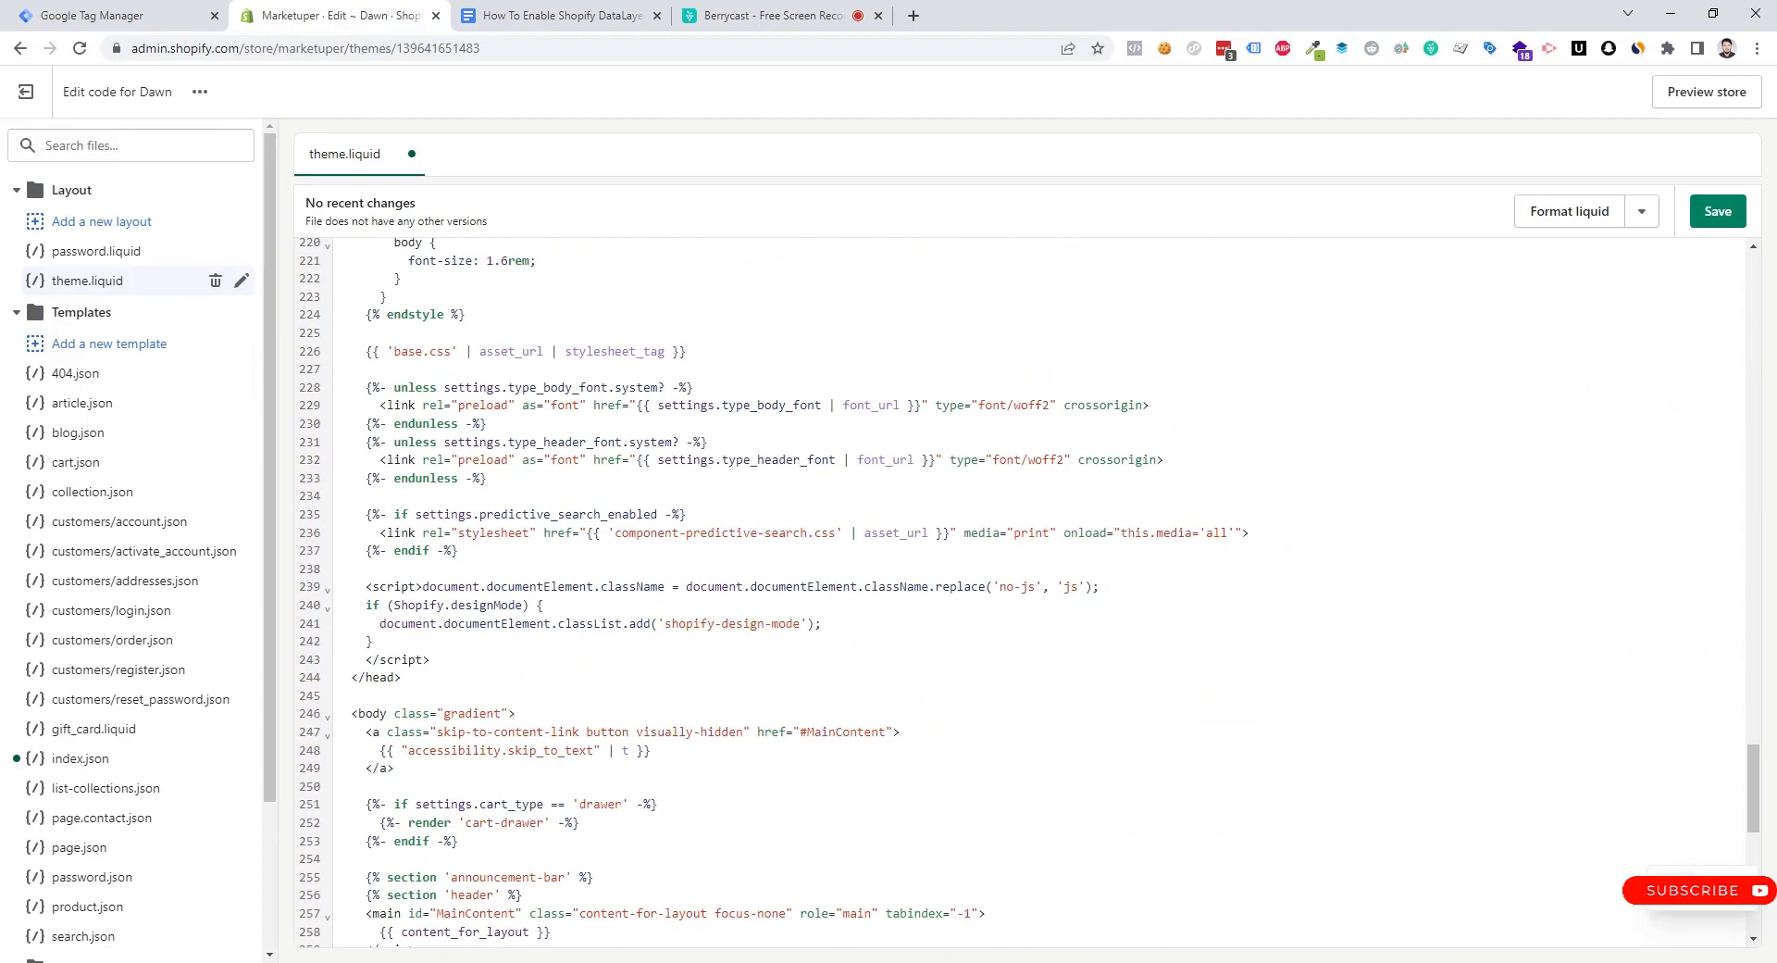
scroll(1027, 593, "down", 2)
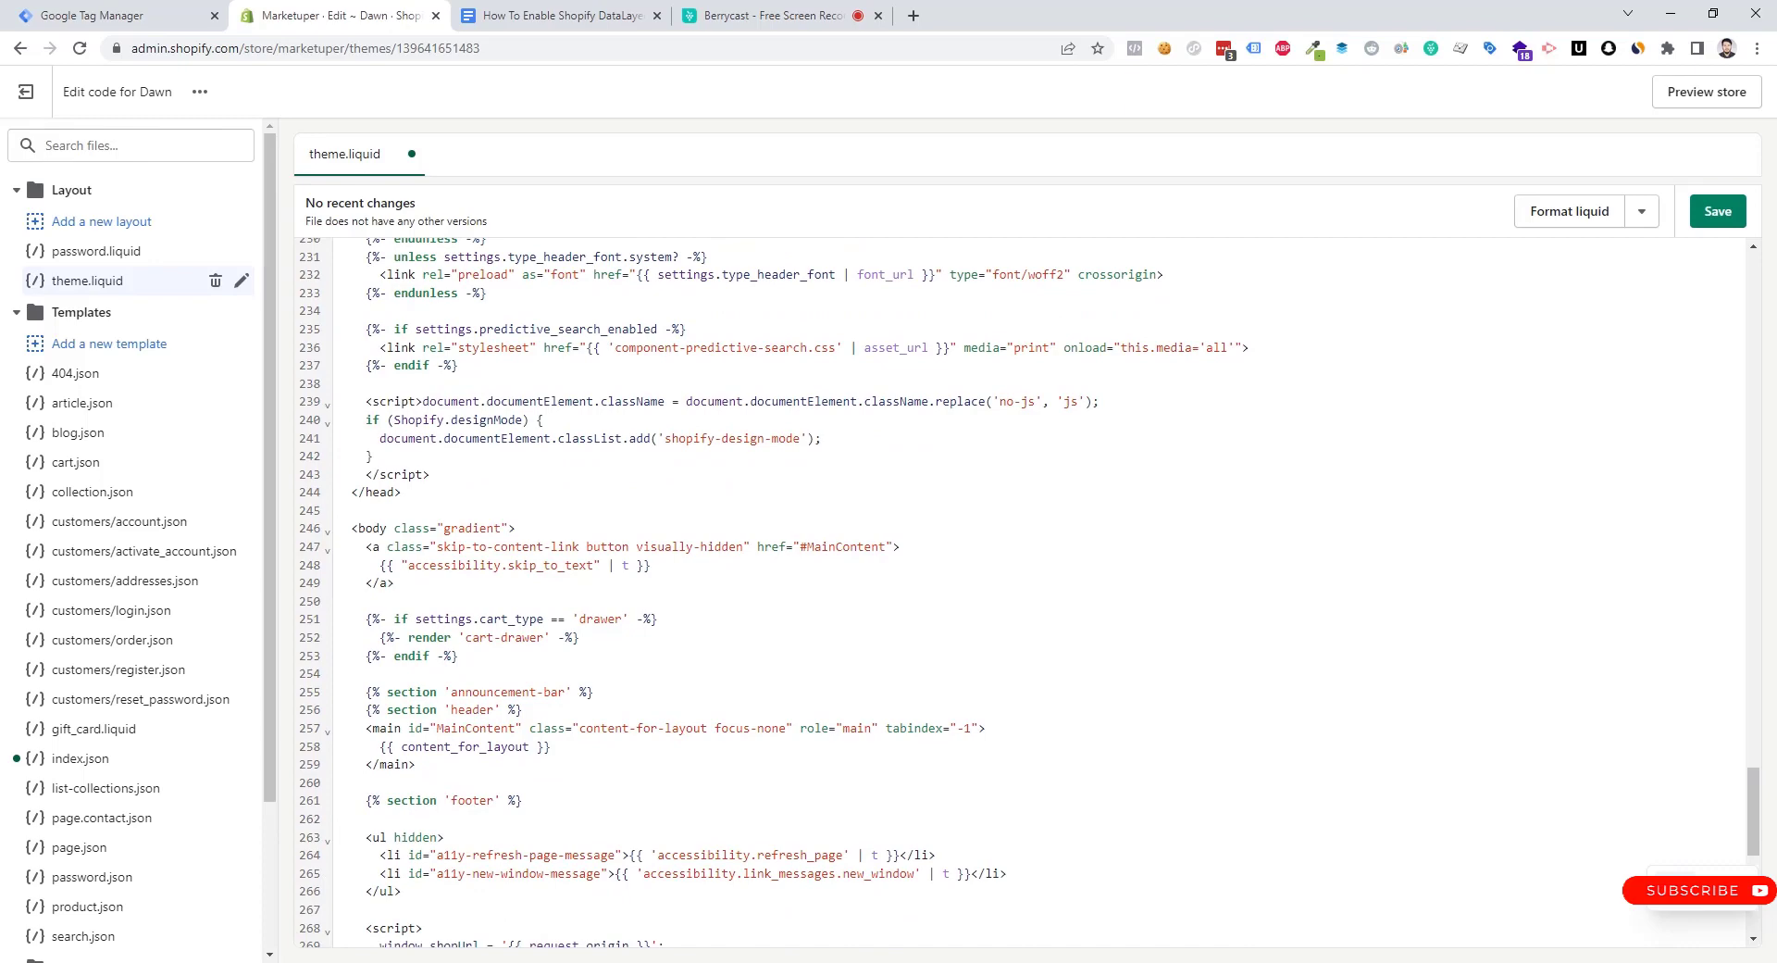
left_click(515, 528)
key("Return")
type("<!-- Google Tag Manager (noscript) --> <noscript><iframe src=\"https://www.googletagmanager.com/ns.html?id=GTM-5XZTXCV\" height=\"0\" width=\"0\" style=\"display:none;visibility:hidden\"></iframe></noscript> <!-- End Google Tag Manager (noscript) -->")
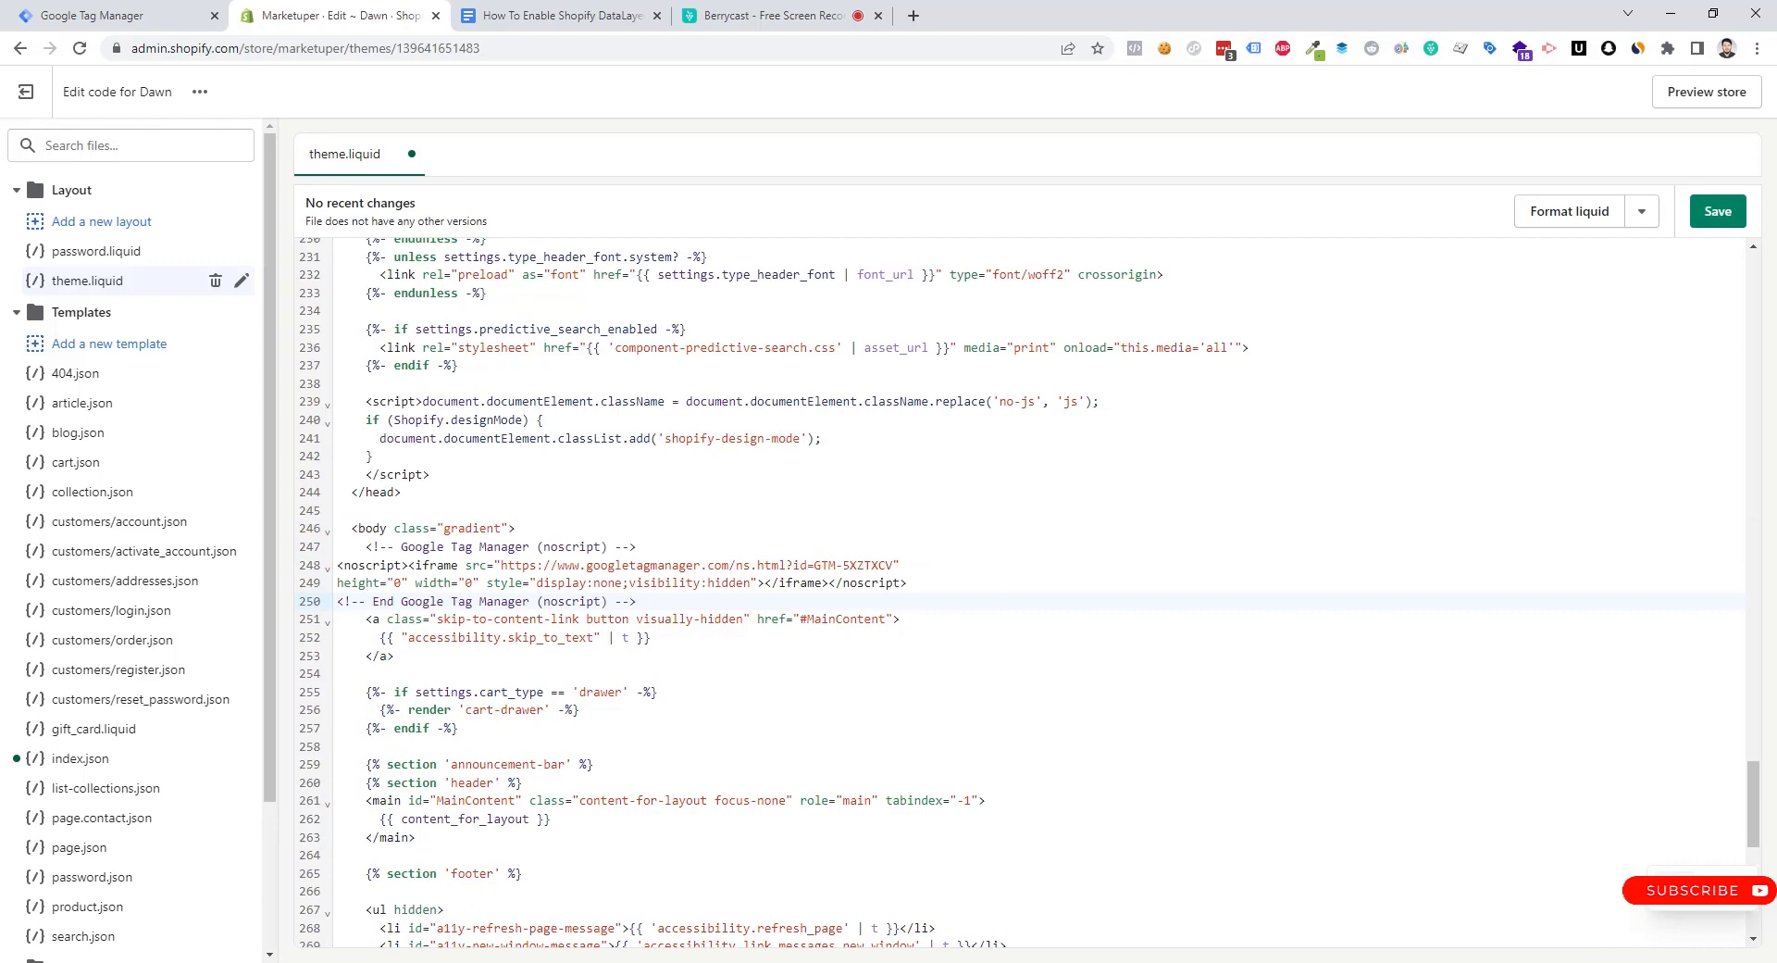
left_click(1717, 213)
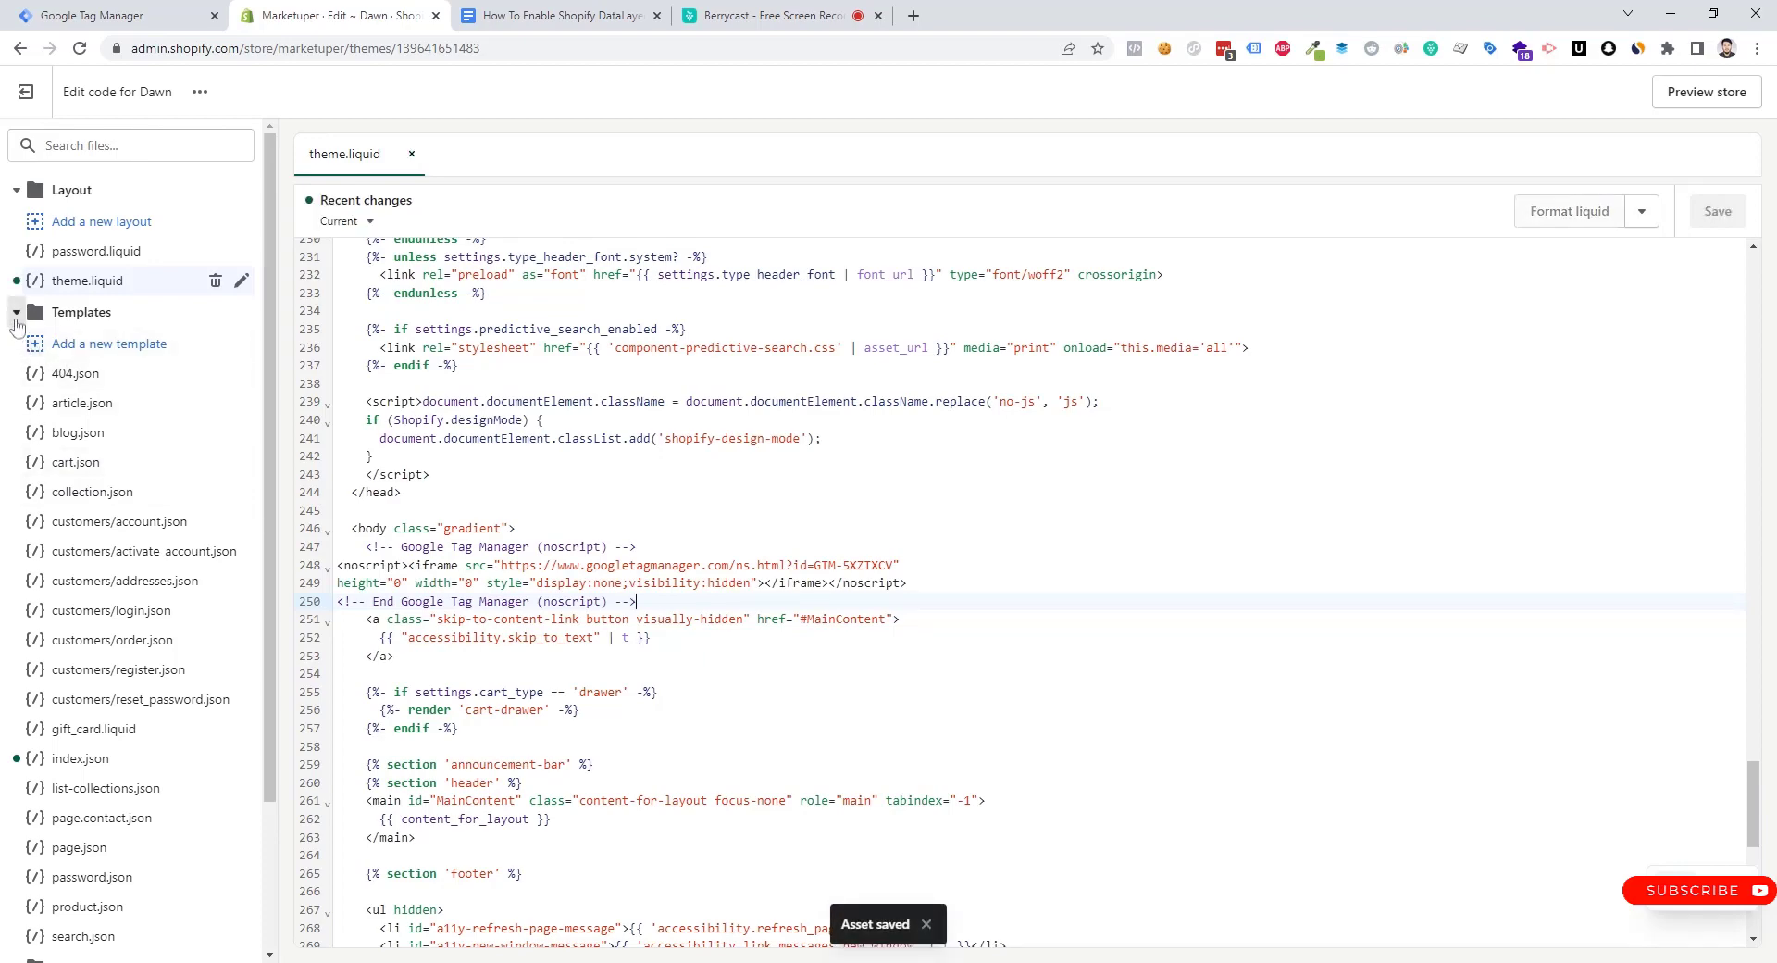
Bring up the 'Add a new snippet' dialog from the Snippets folder
left_click(16, 315)
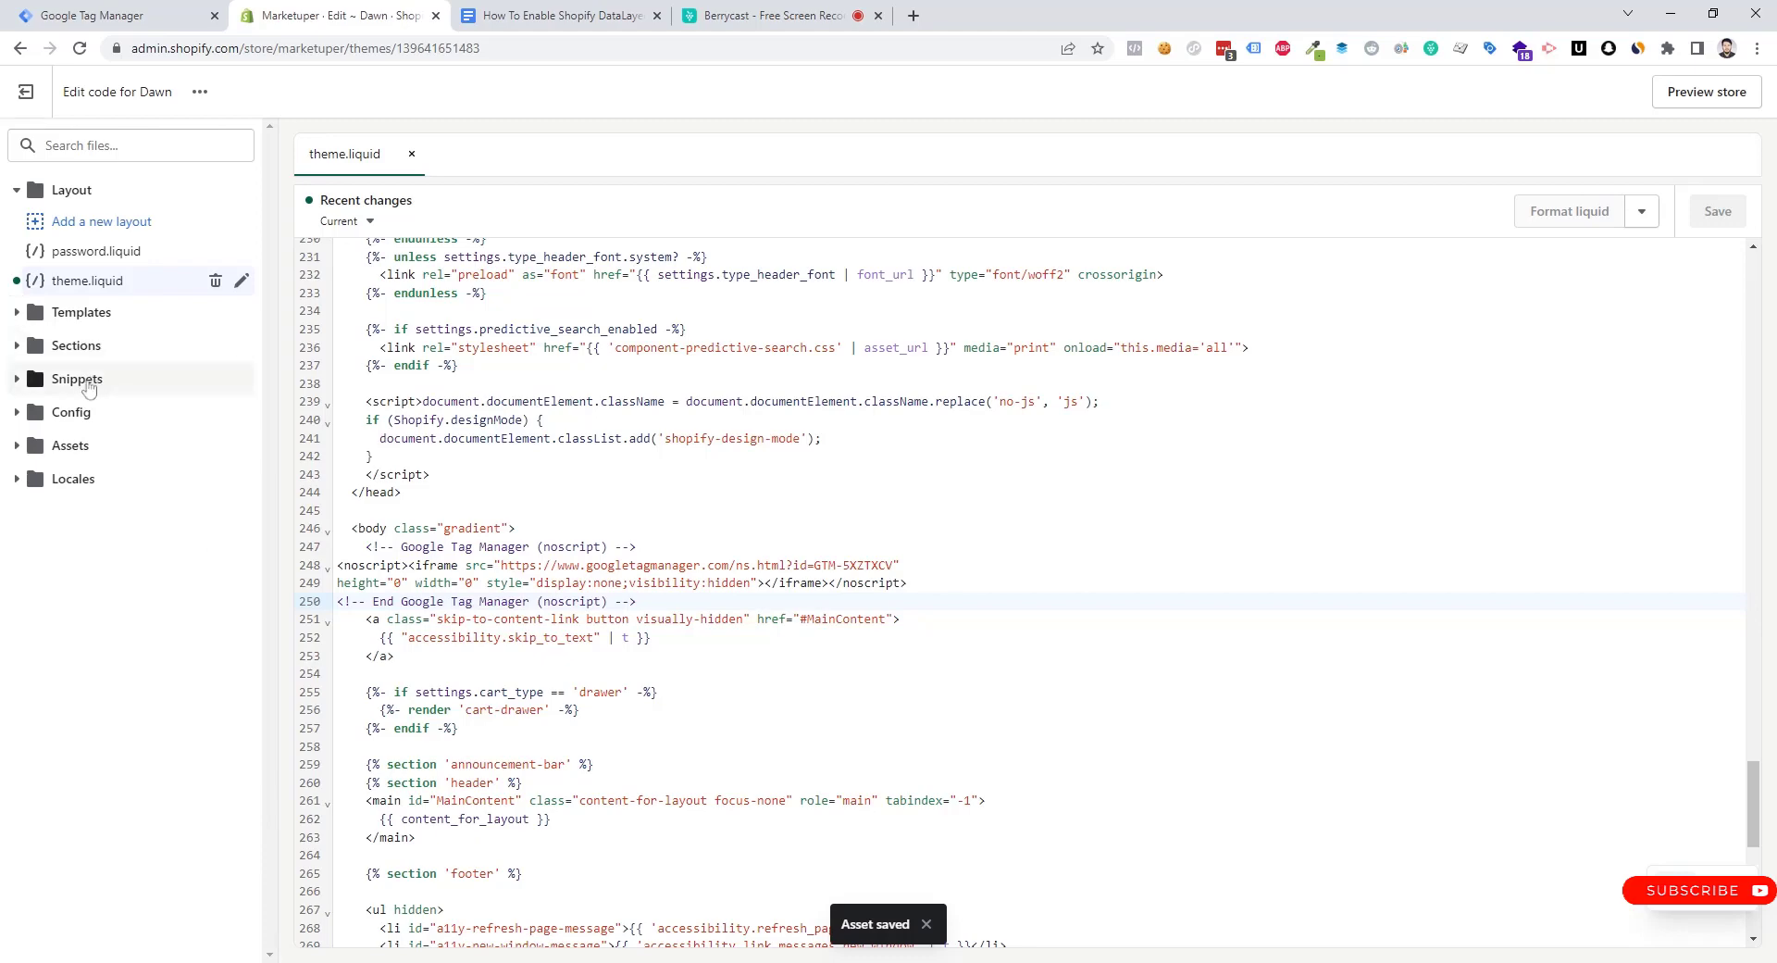
left_click(17, 381)
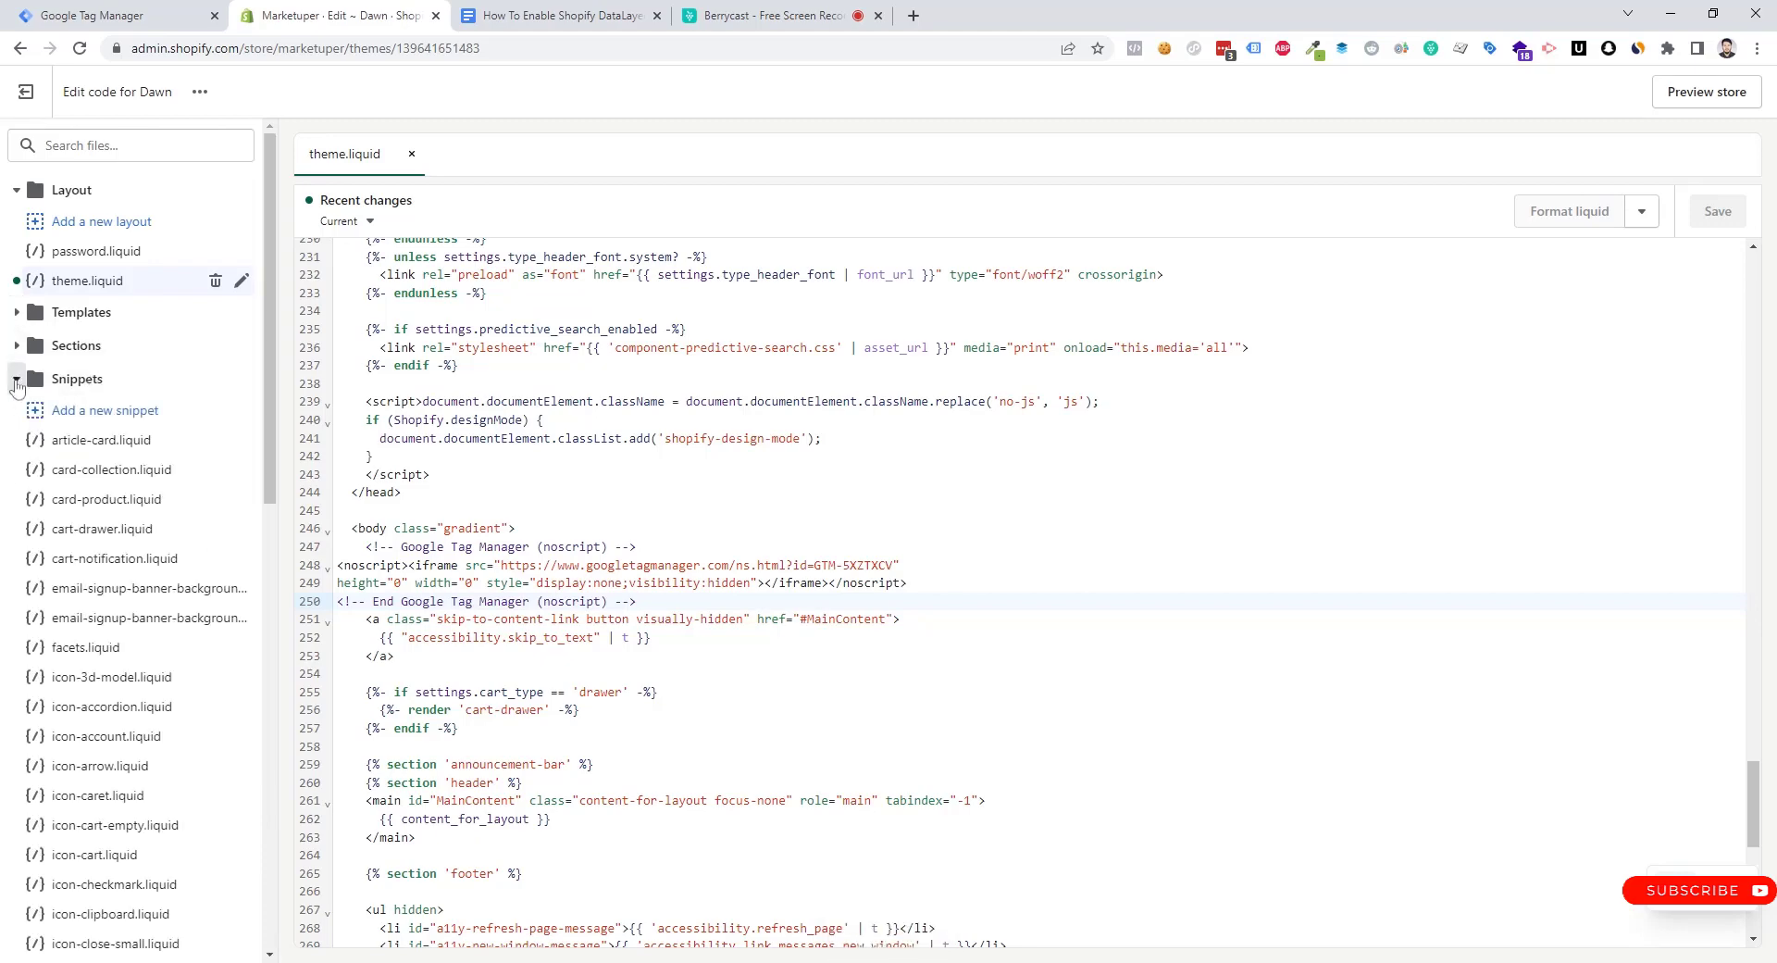
left_click(95, 412)
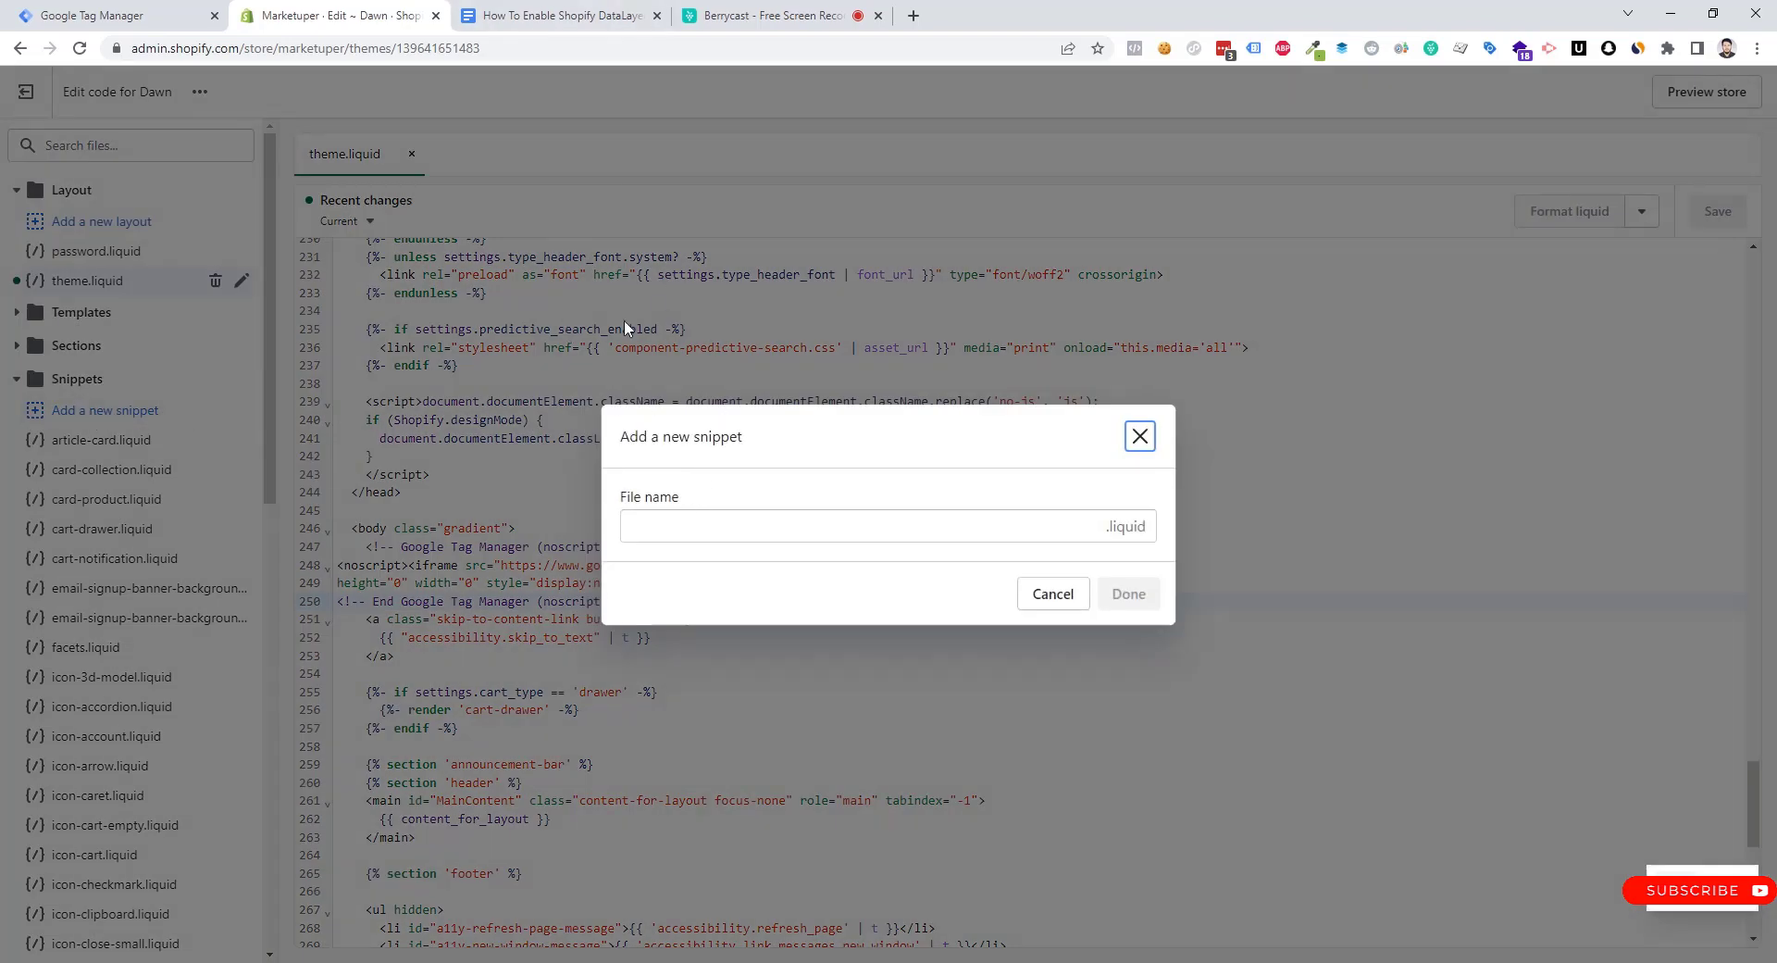
Copy the snippet name dataLayer-allPages from the DataLayer guide document
left_click(563, 15)
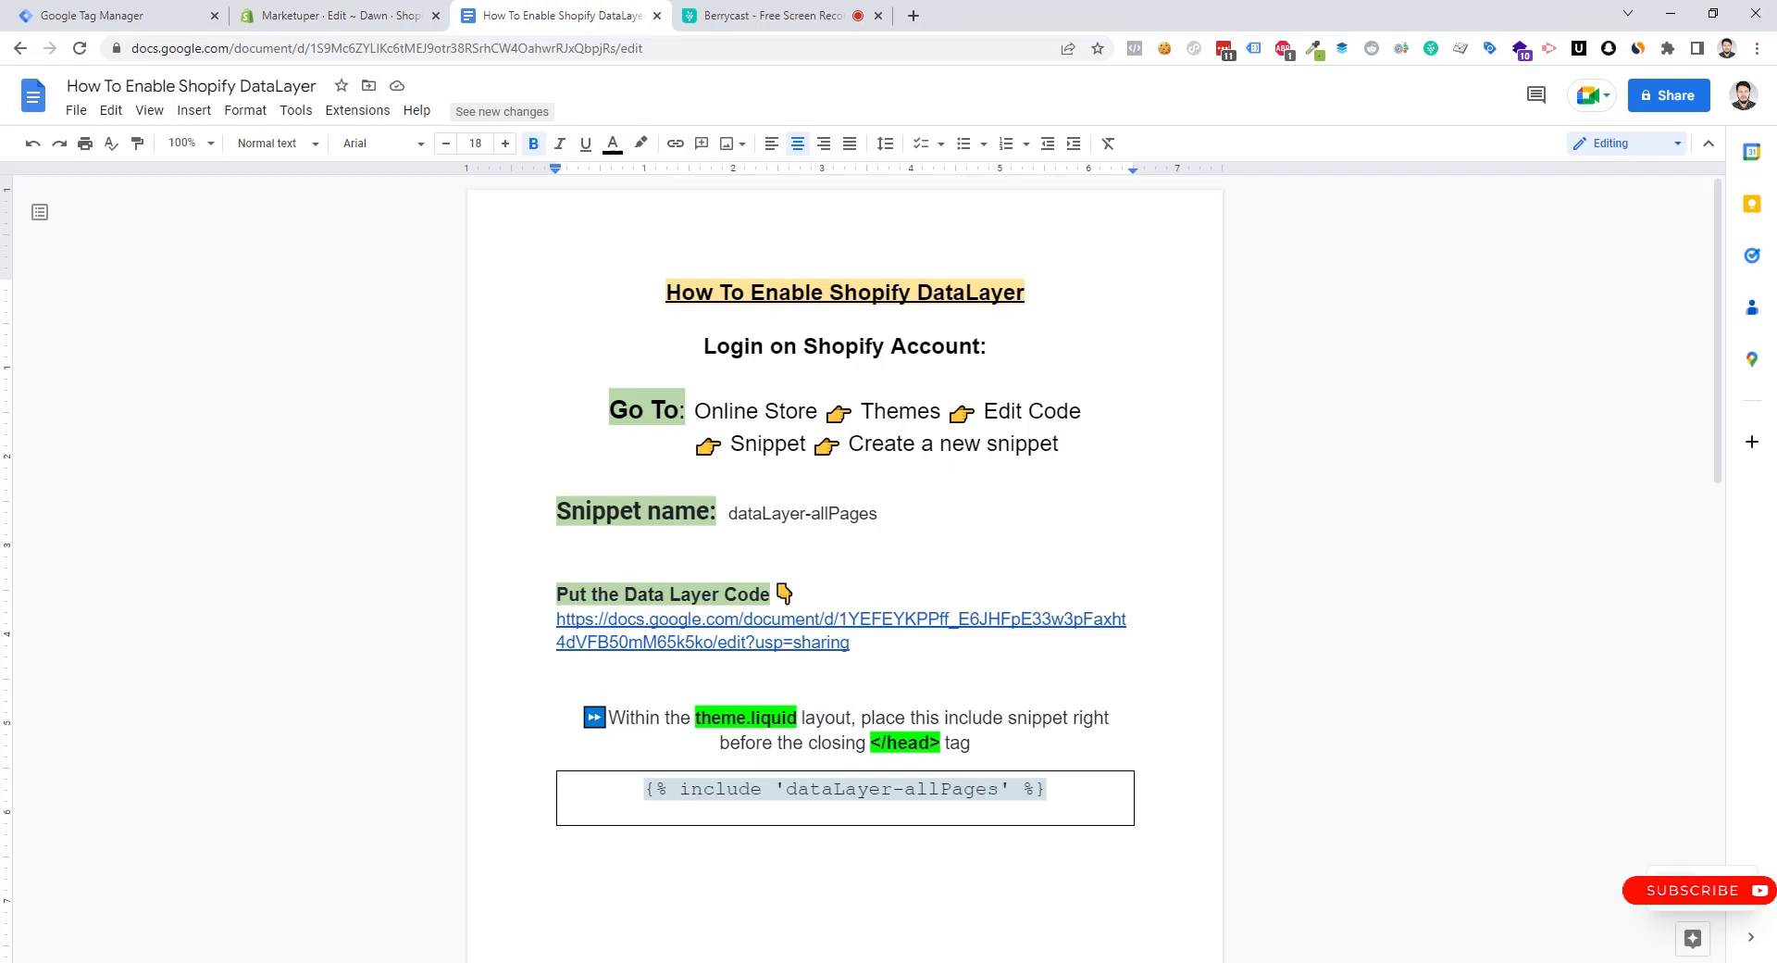
left_click_drag(728, 513, 877, 515)
key("ctrl+c")
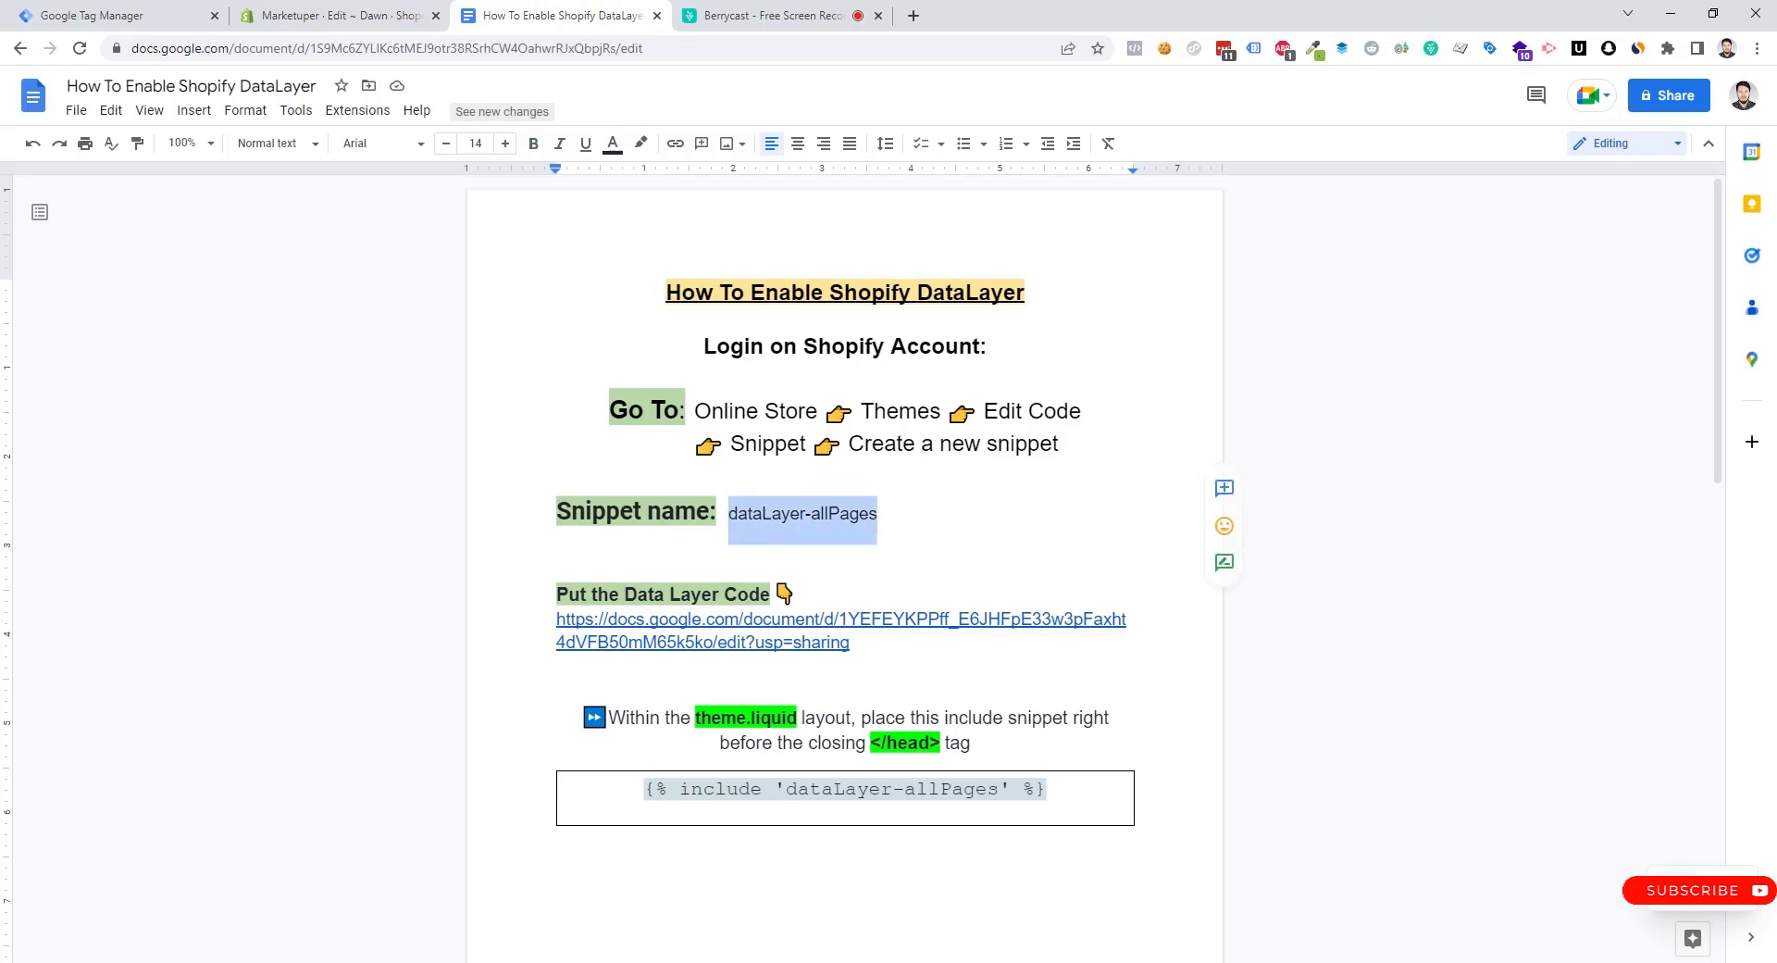
key("ctrl+shift+Tab")
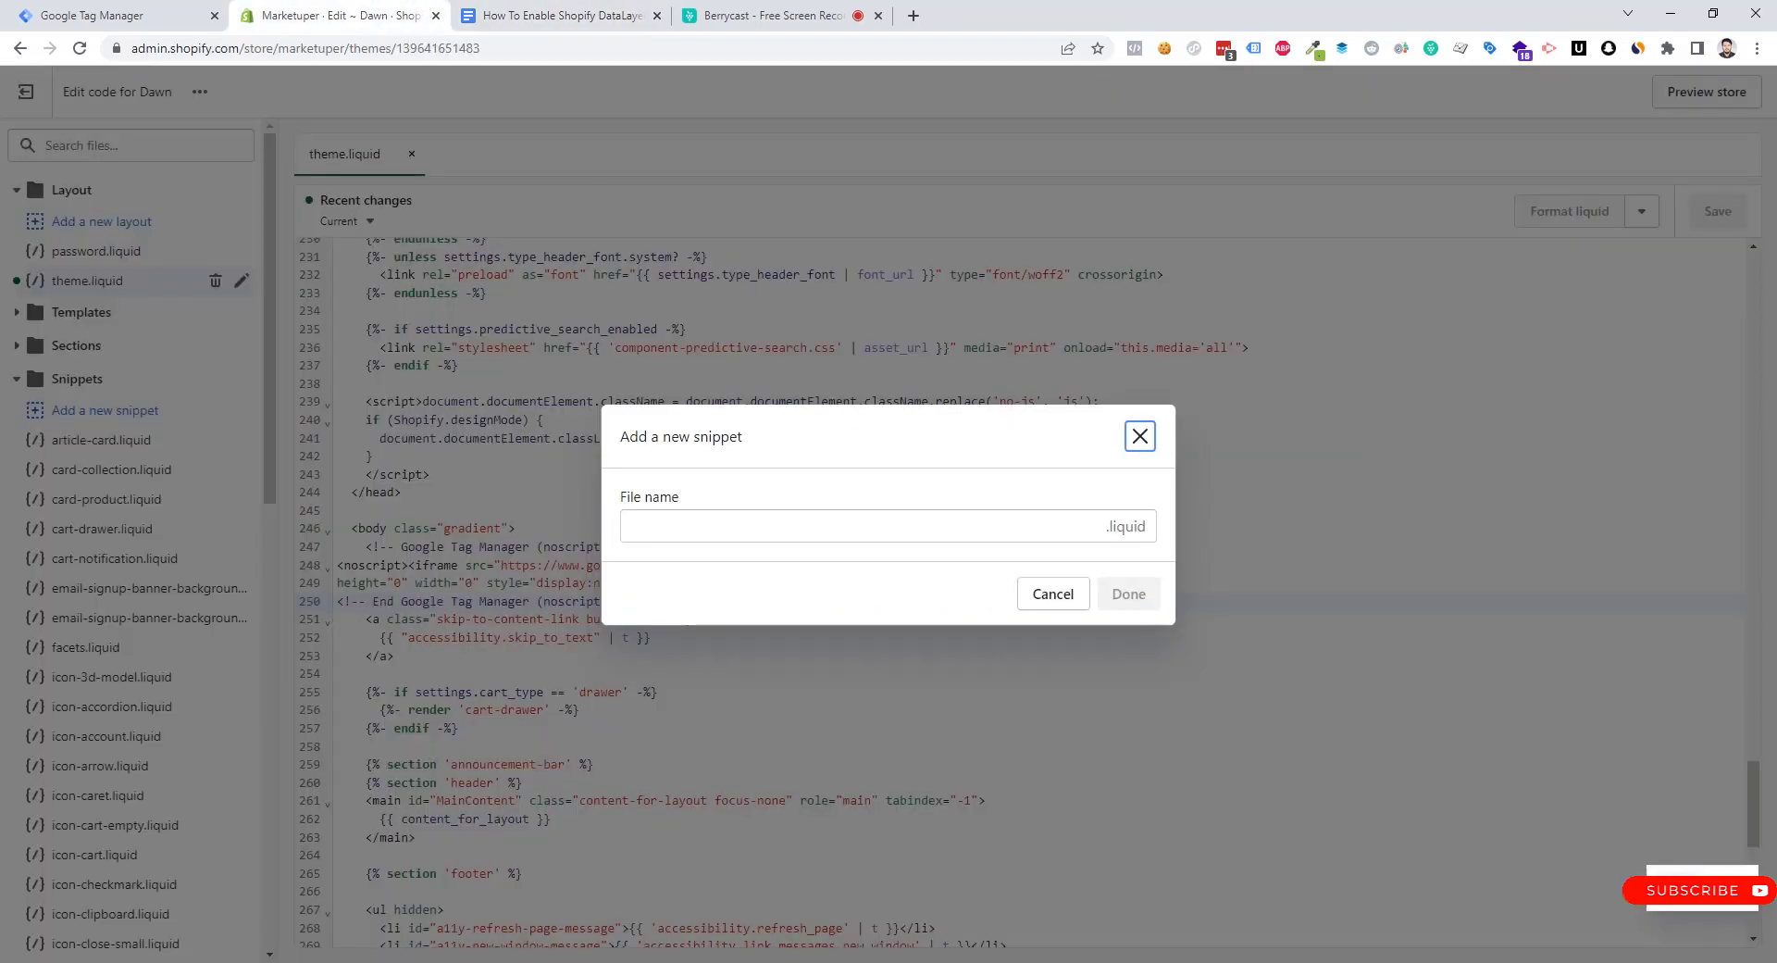
Create the snippet dataLayer-allPages.liquid using the pasted name
key("ctrl+v")
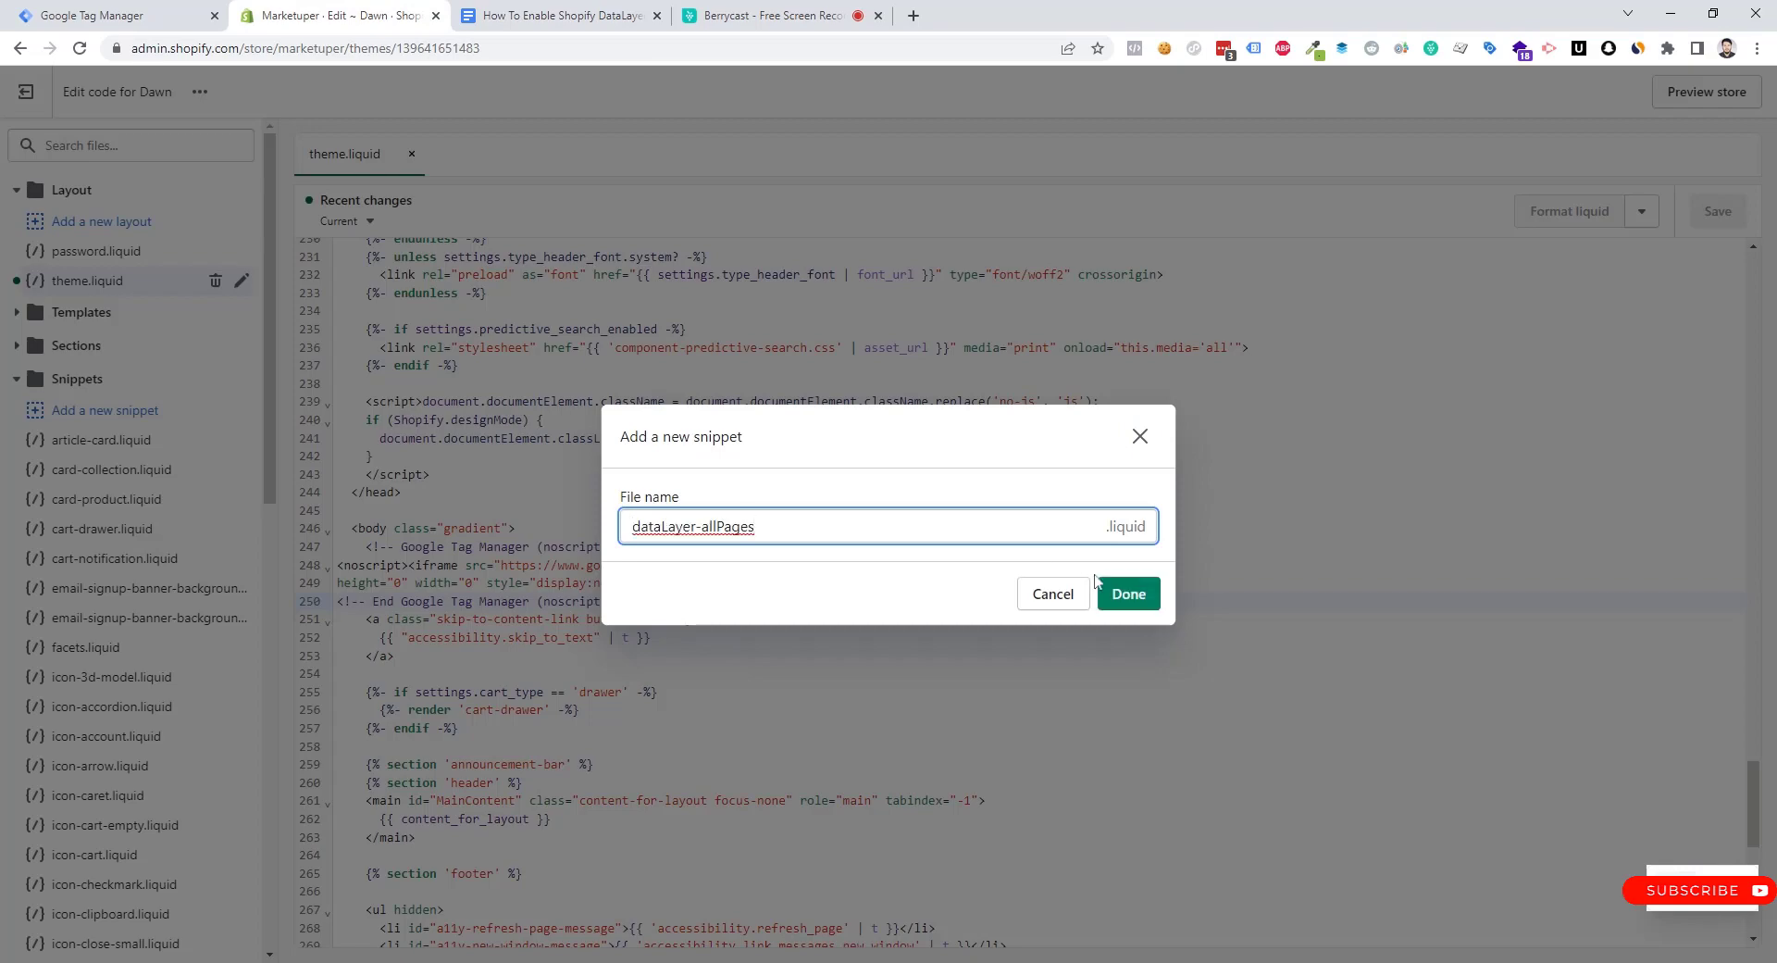
left_click(1129, 595)
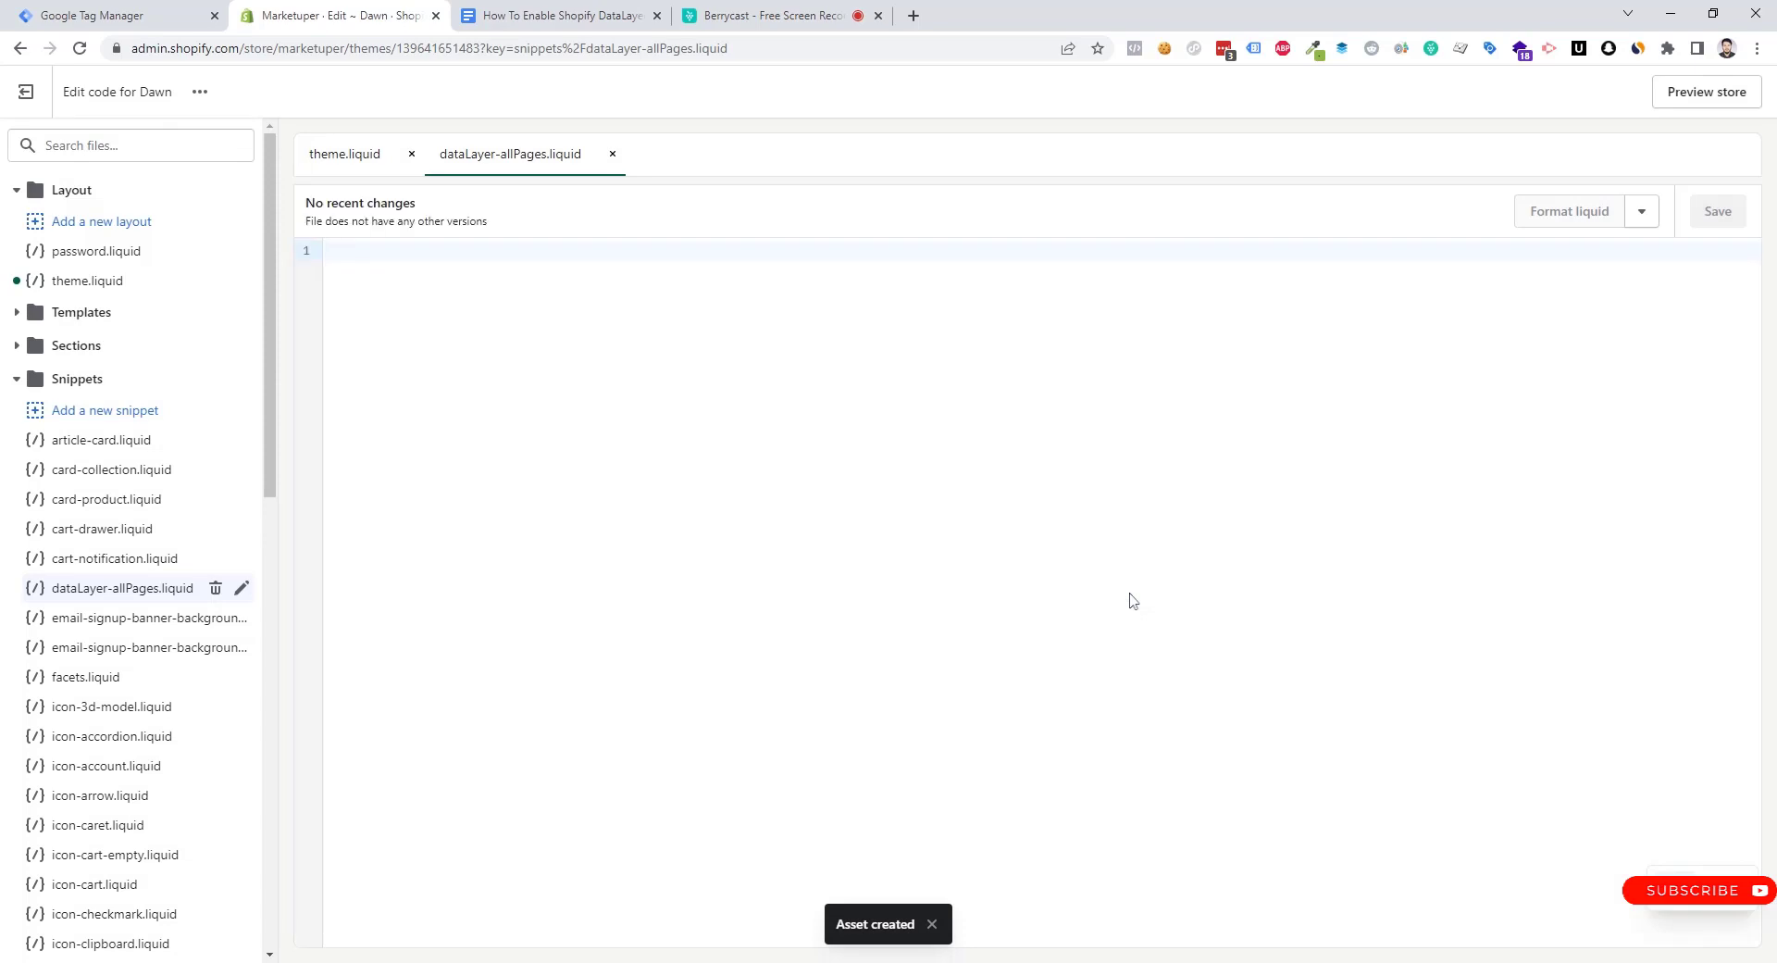
Open the 'shopify data layer - all pages' document preview from the Data Layer Code link
left_click(528, 11)
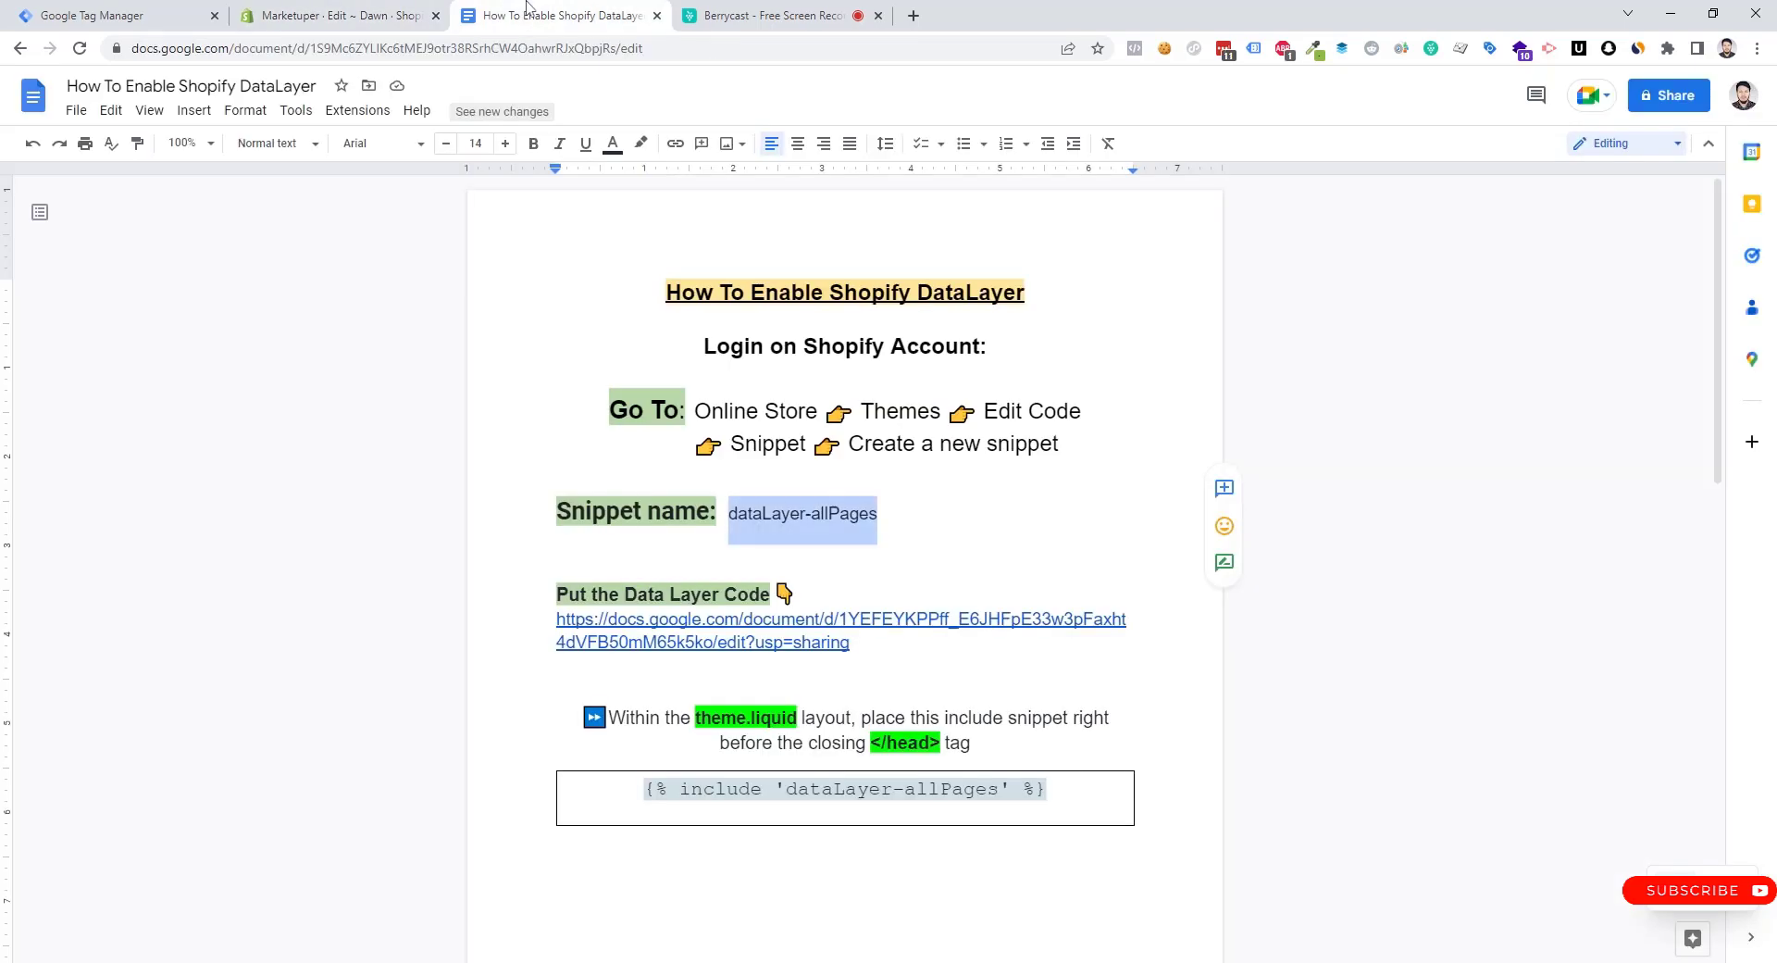
left_click(764, 618)
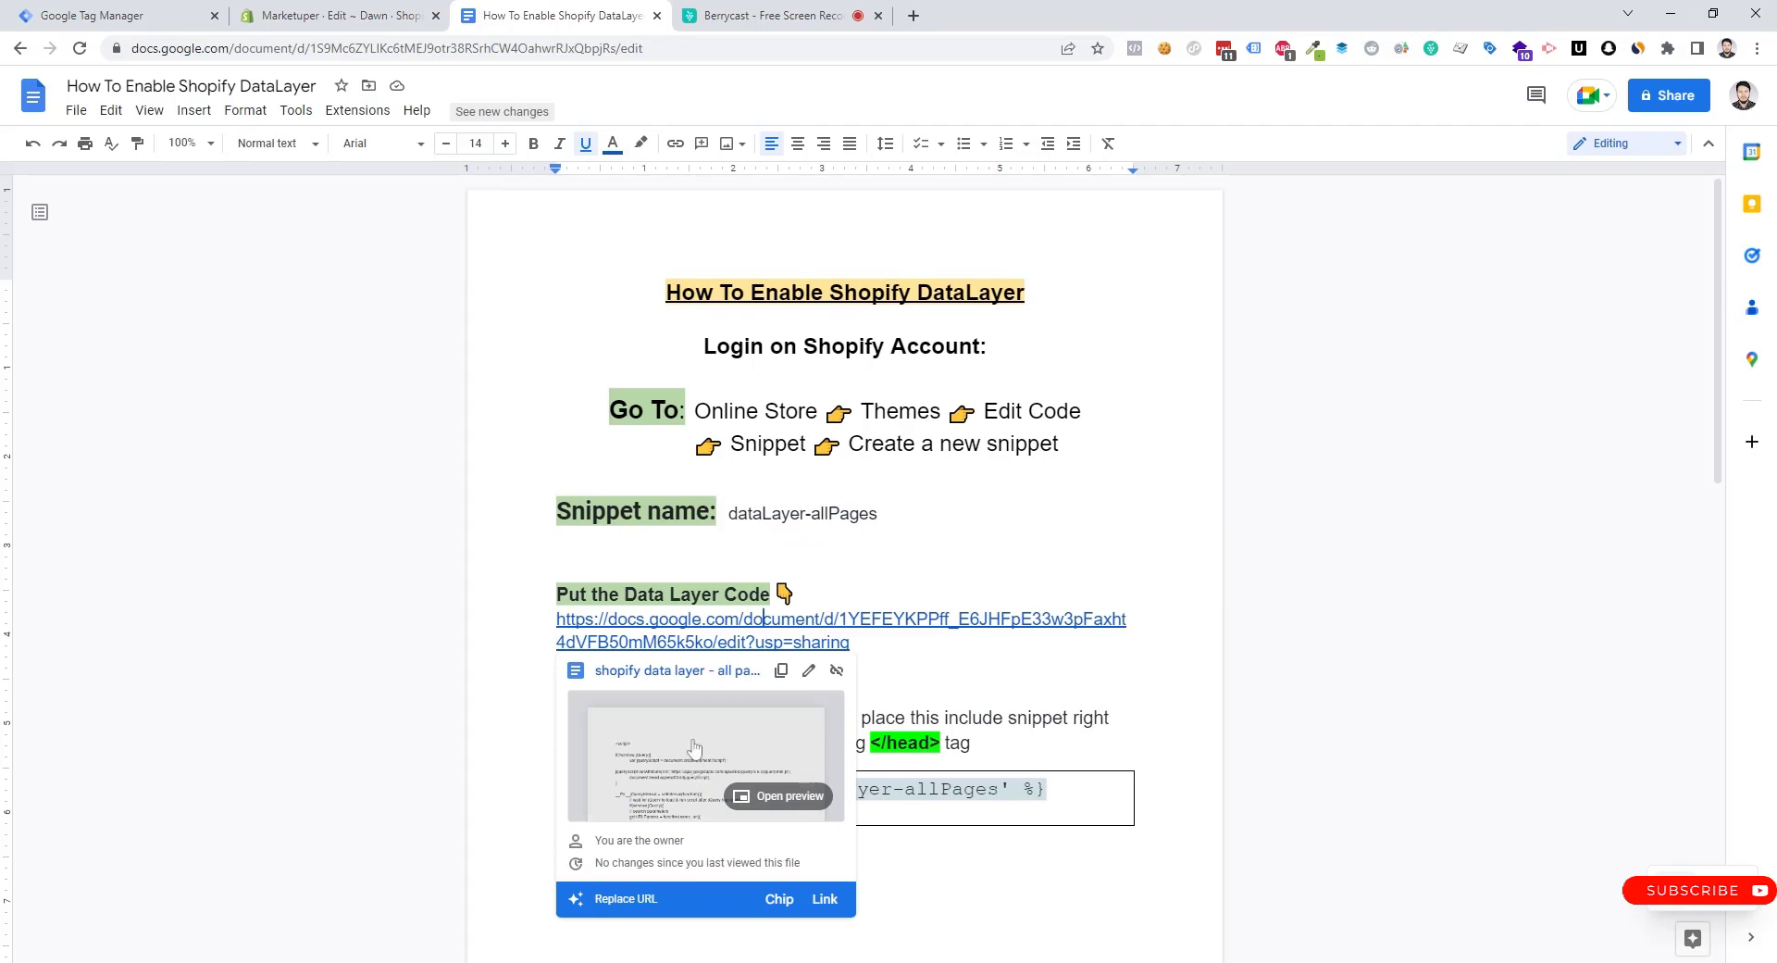
left_click(694, 778)
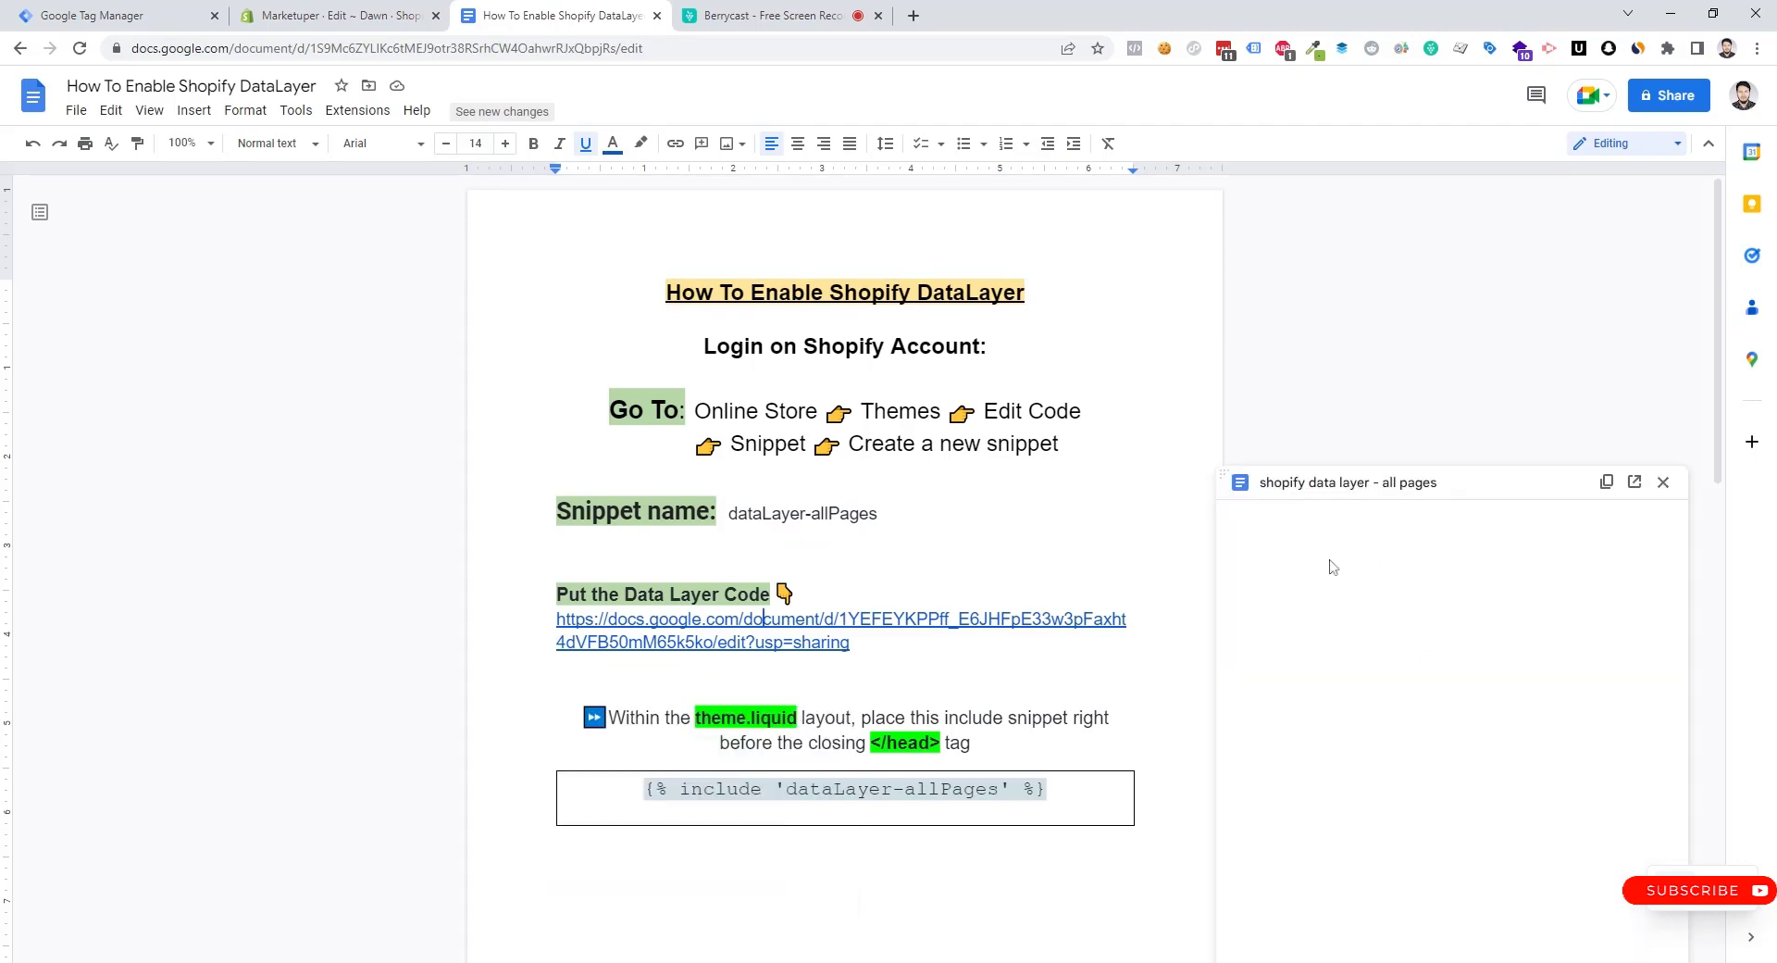
Copy the whole data layer script and go back to the empty dataLayer-allPages snippet
key("ctrl+a")
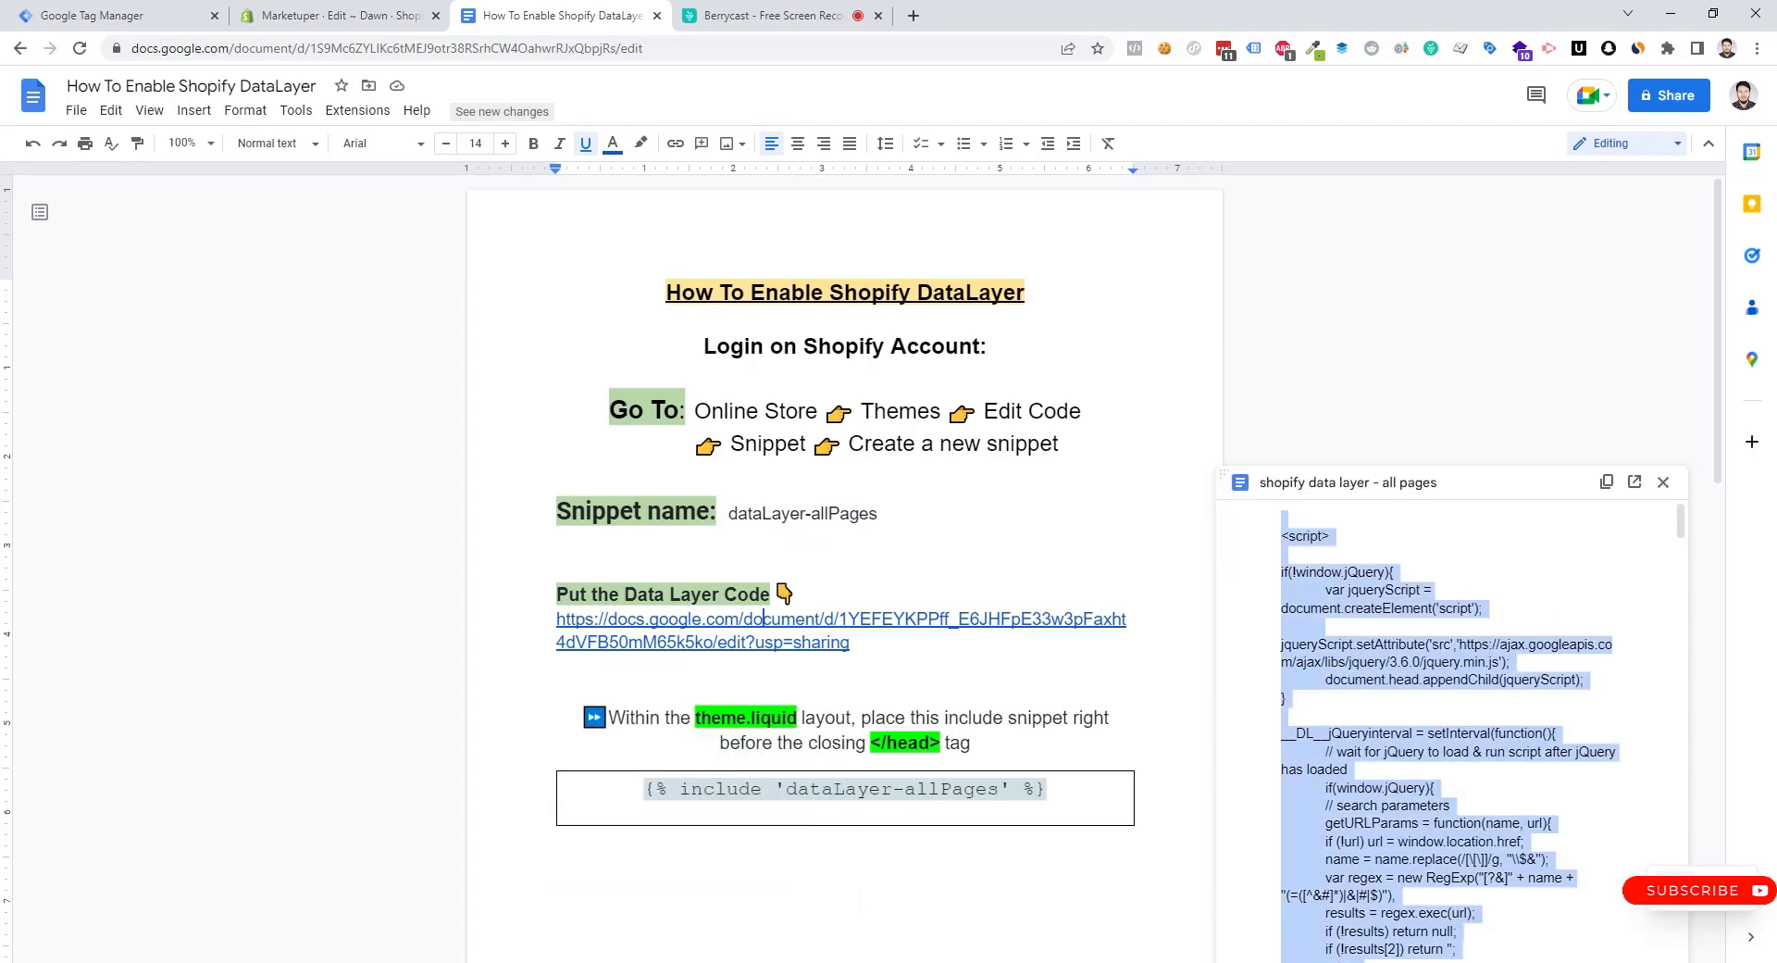
left_click(320, 15)
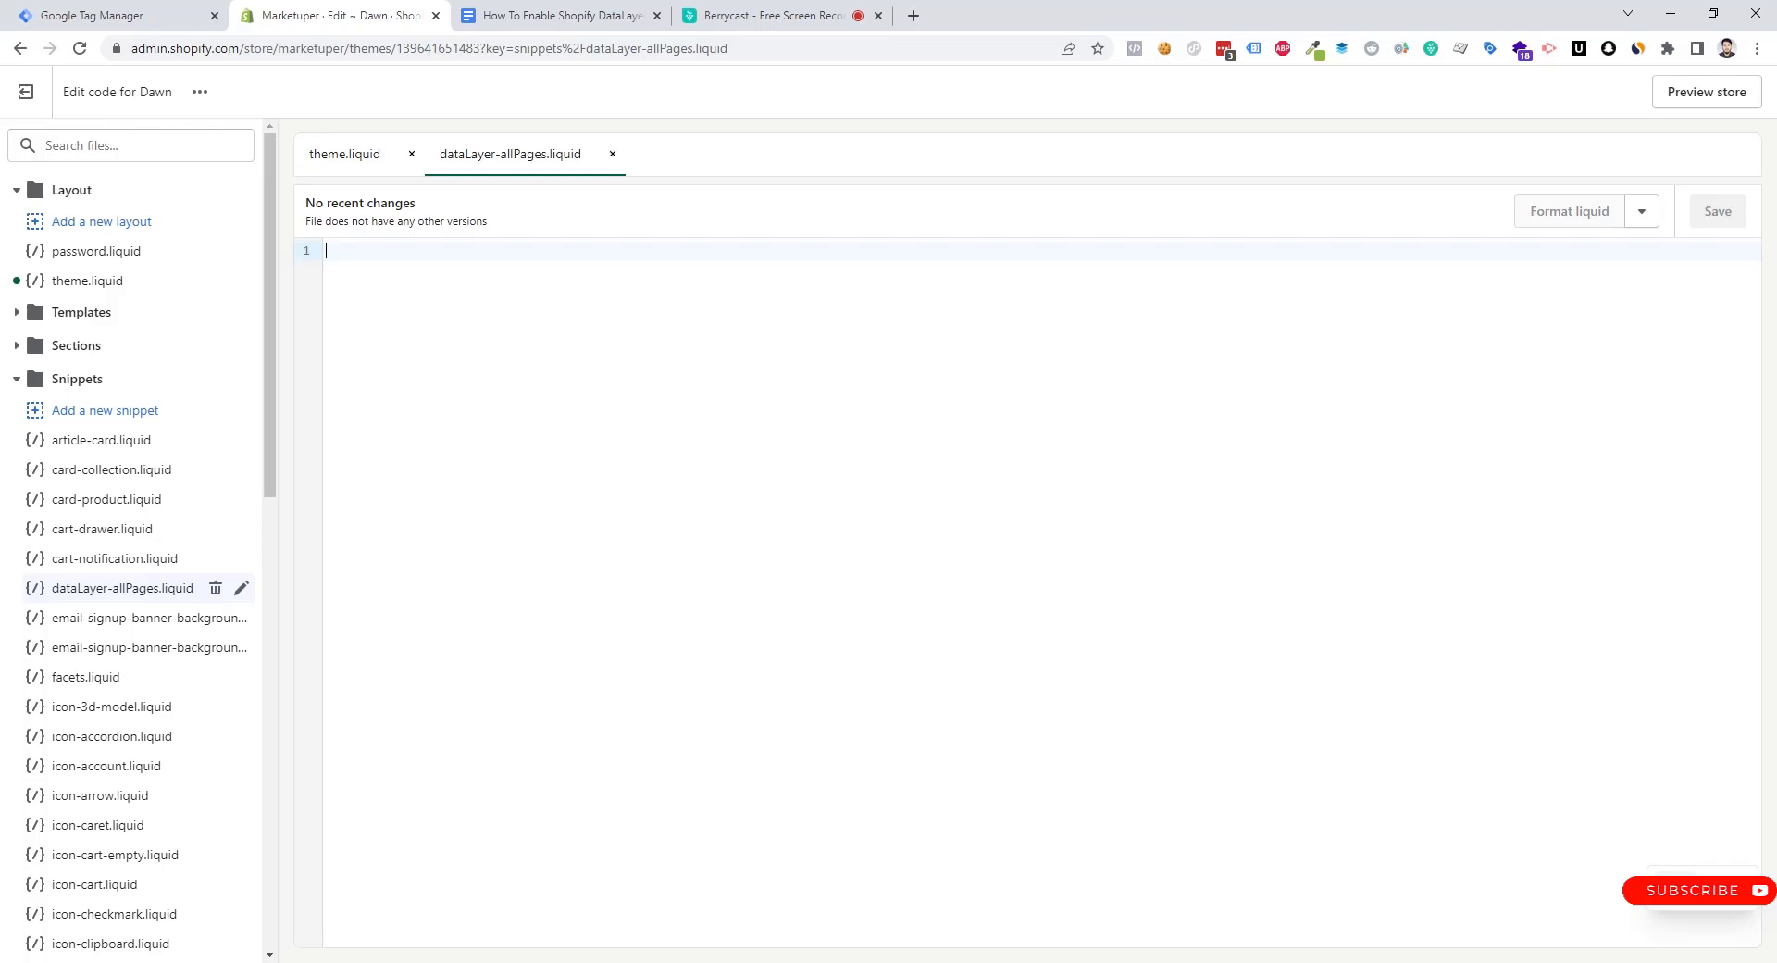
Paste the data layer script into dataLayer-allPages.liquid and select the GTM-XXXXX placeholder
key("ctrl+v")
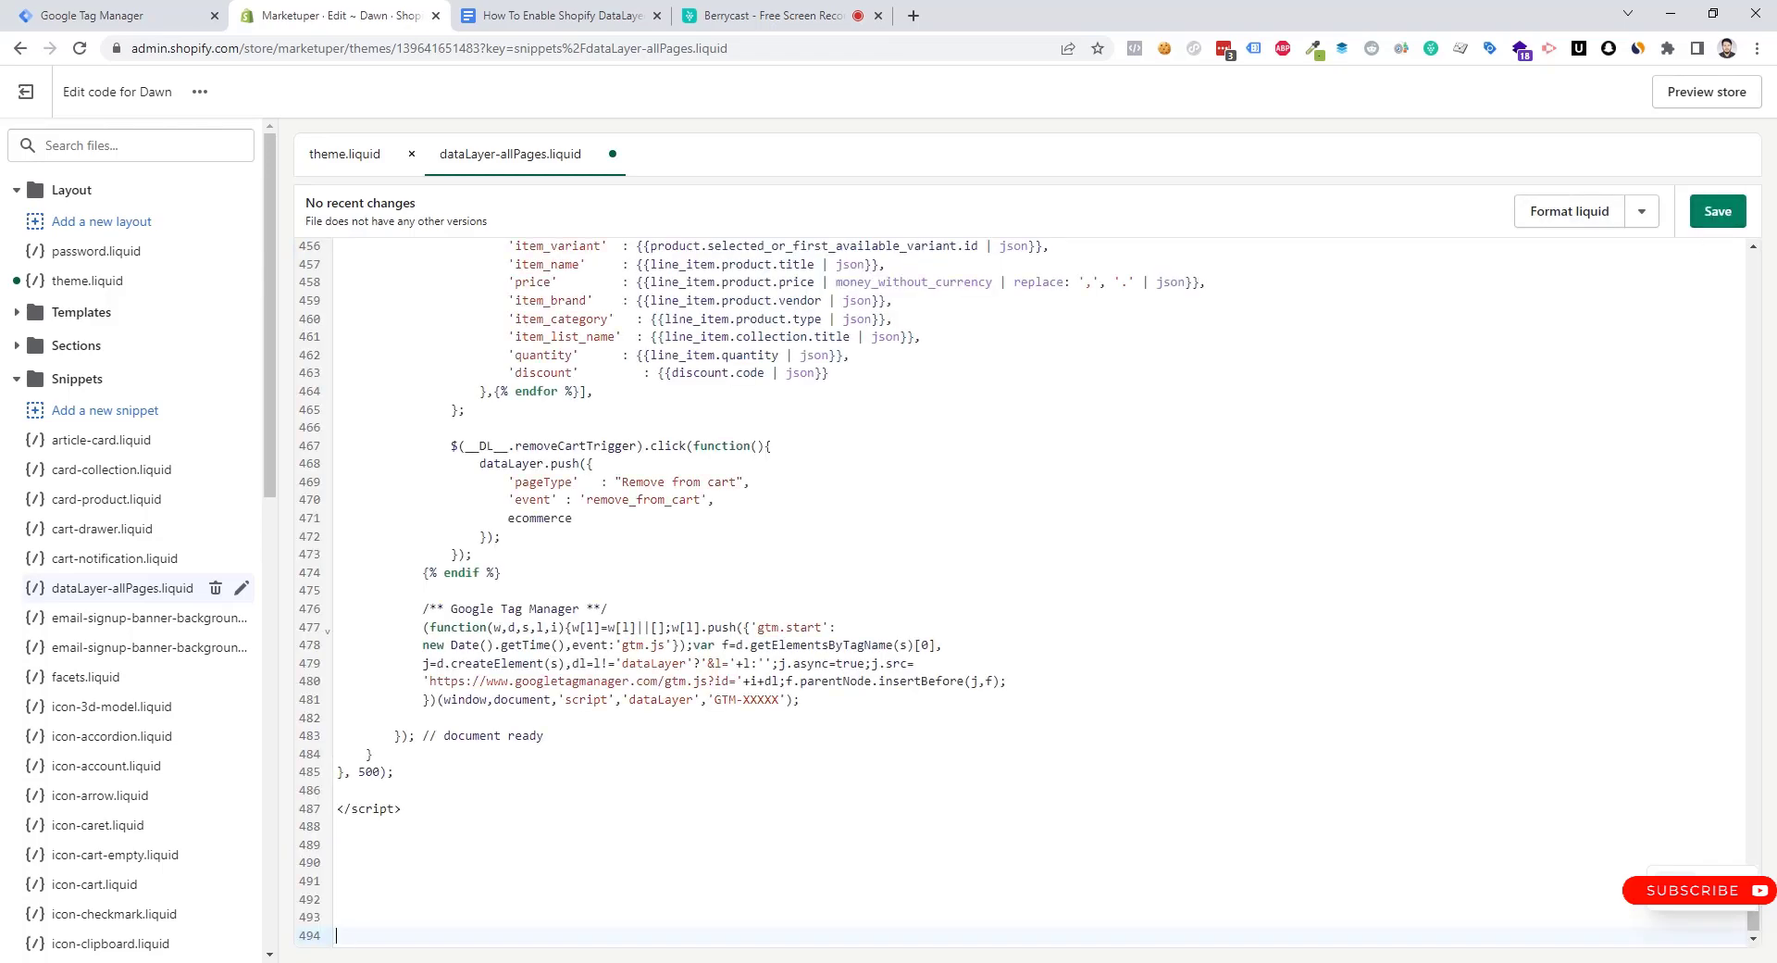
left_click_drag(713, 699, 780, 699)
Copy the container ID GTM-5XZTXCV from Tag Manager's head code
left_click(162, 15)
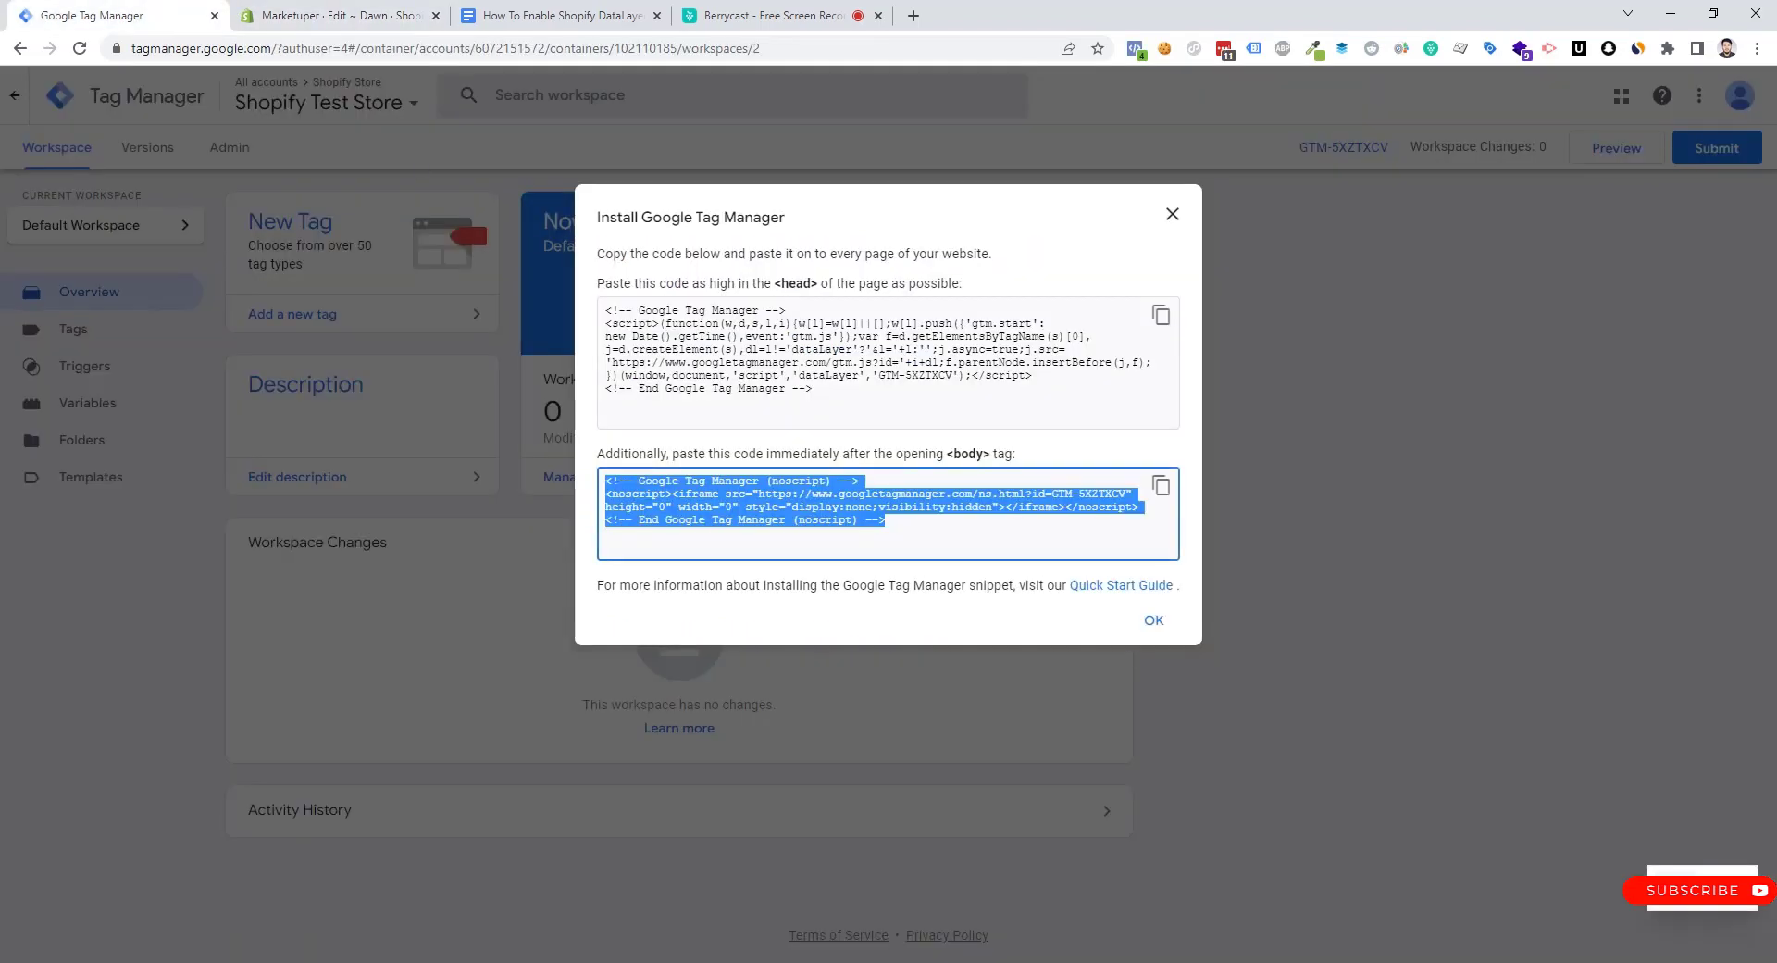
left_click_drag(872, 375, 952, 375)
key("ctrl+c")
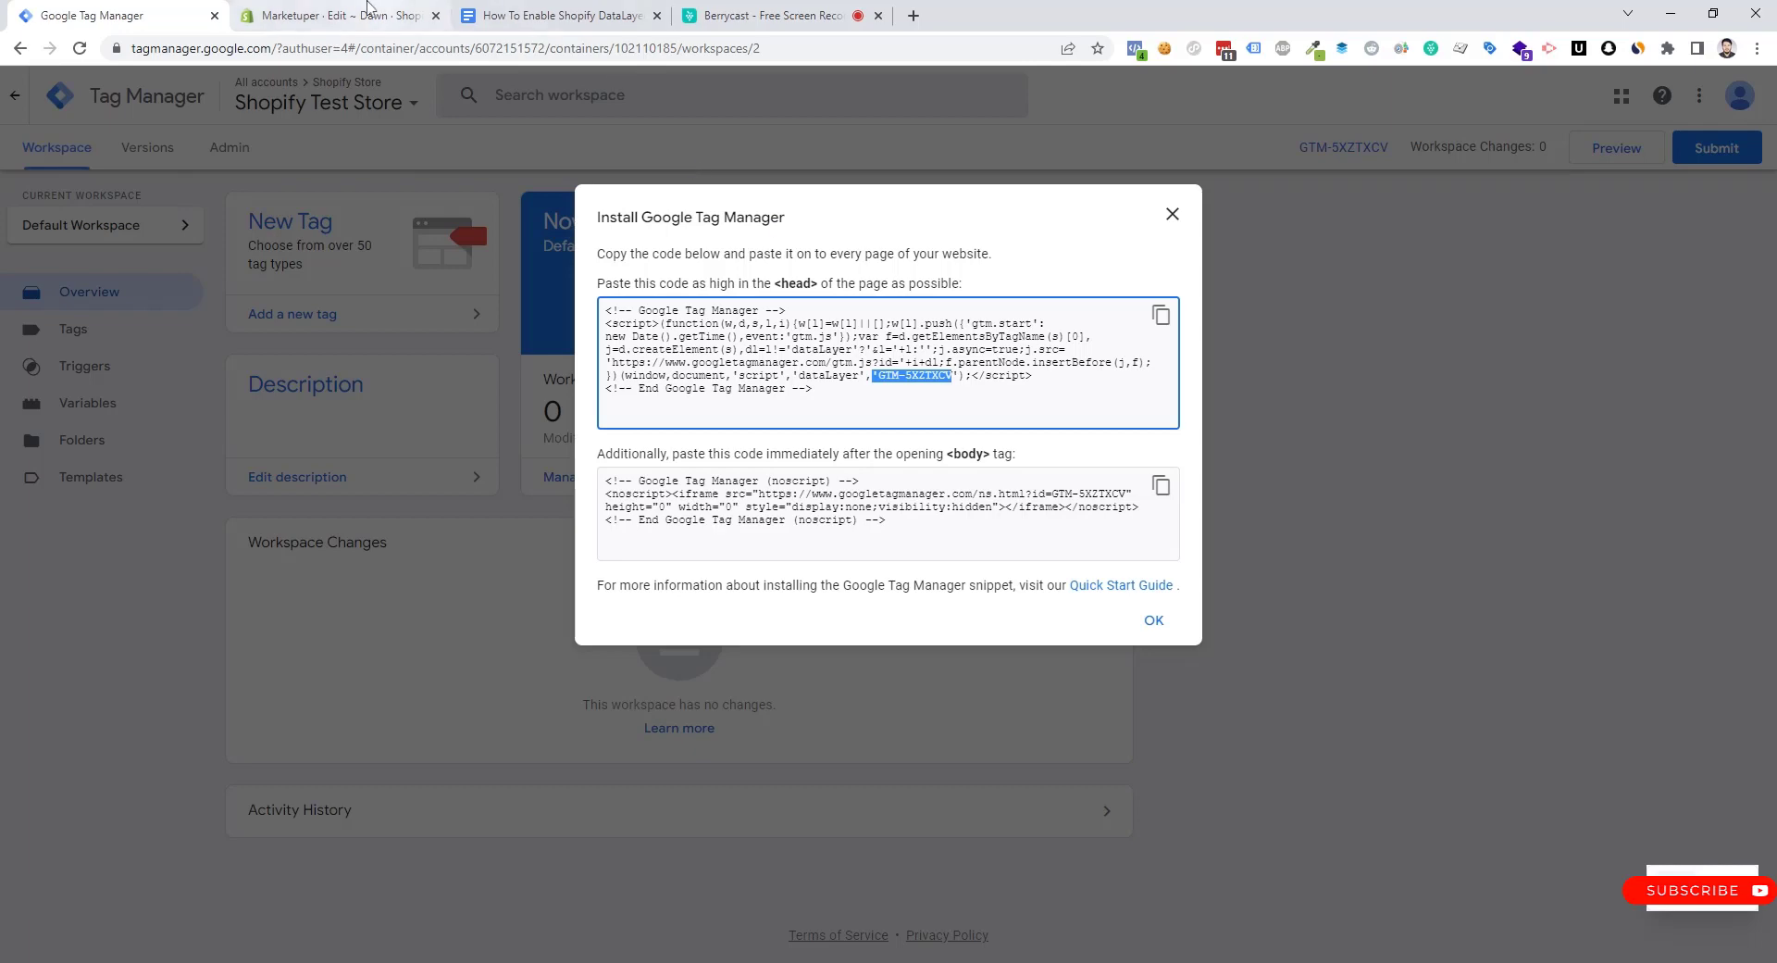
left_click(334, 15)
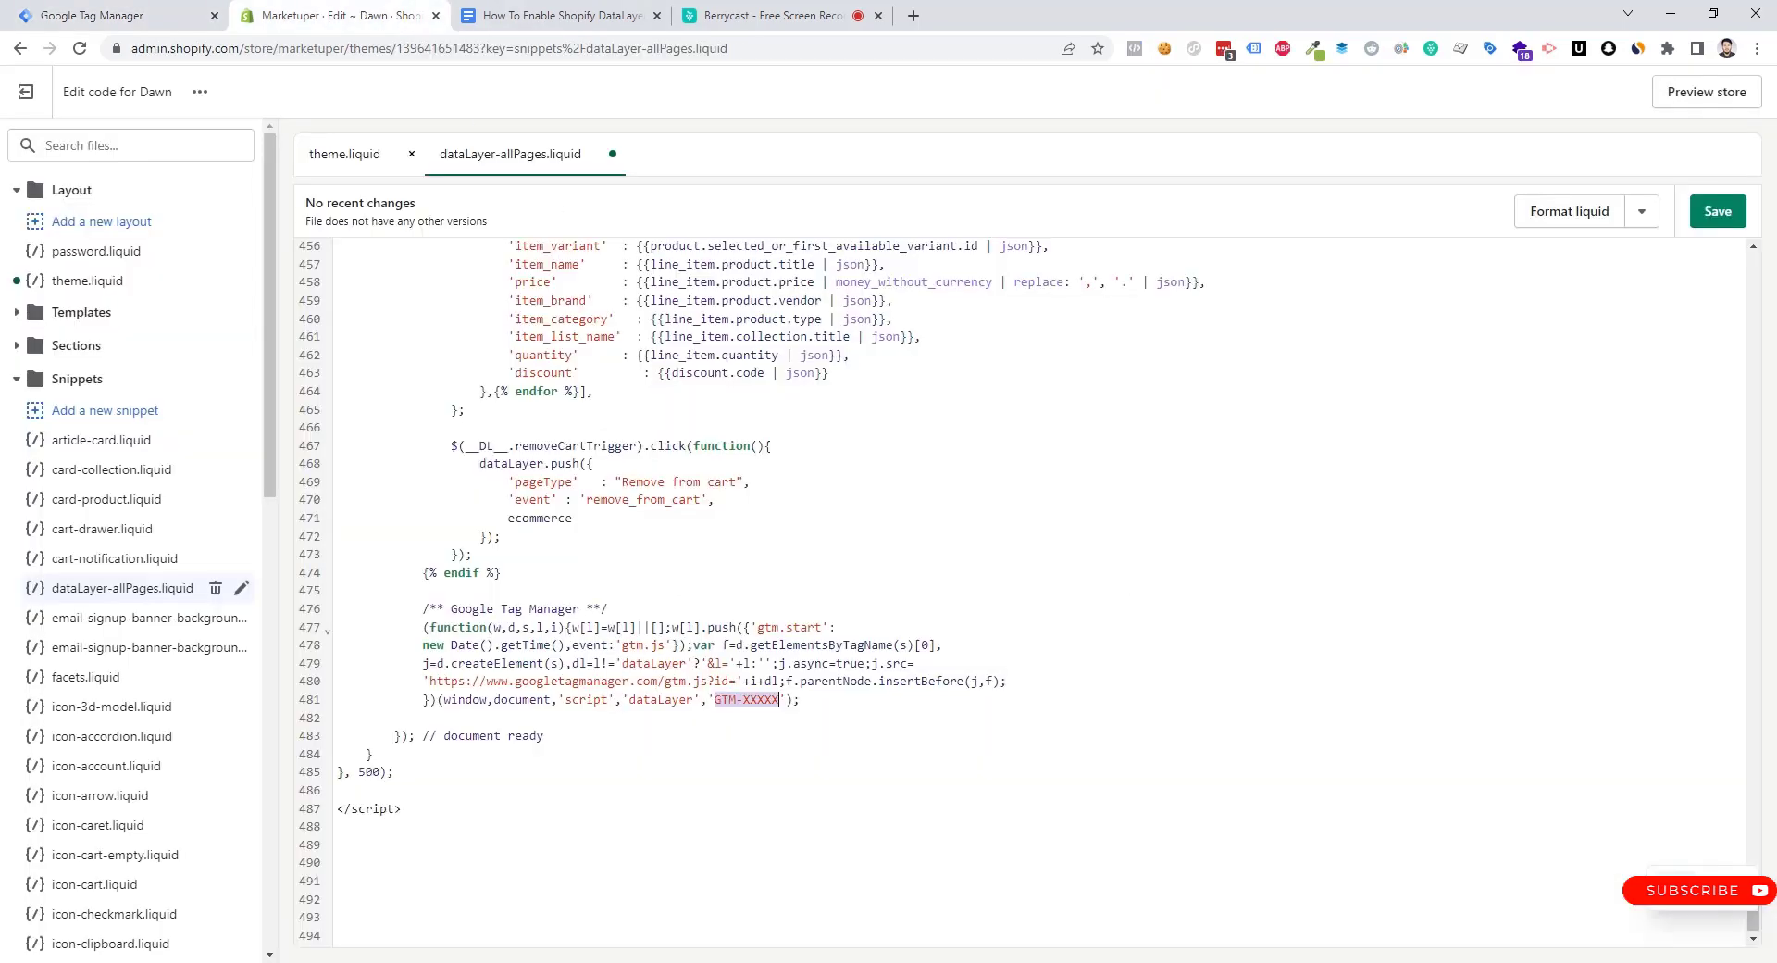
Swap GTM-XXXXX for GTM-5XZTXCV in the dataLayer-allPages snippet, save, and return to theme.liquid
key("ctrl+v")
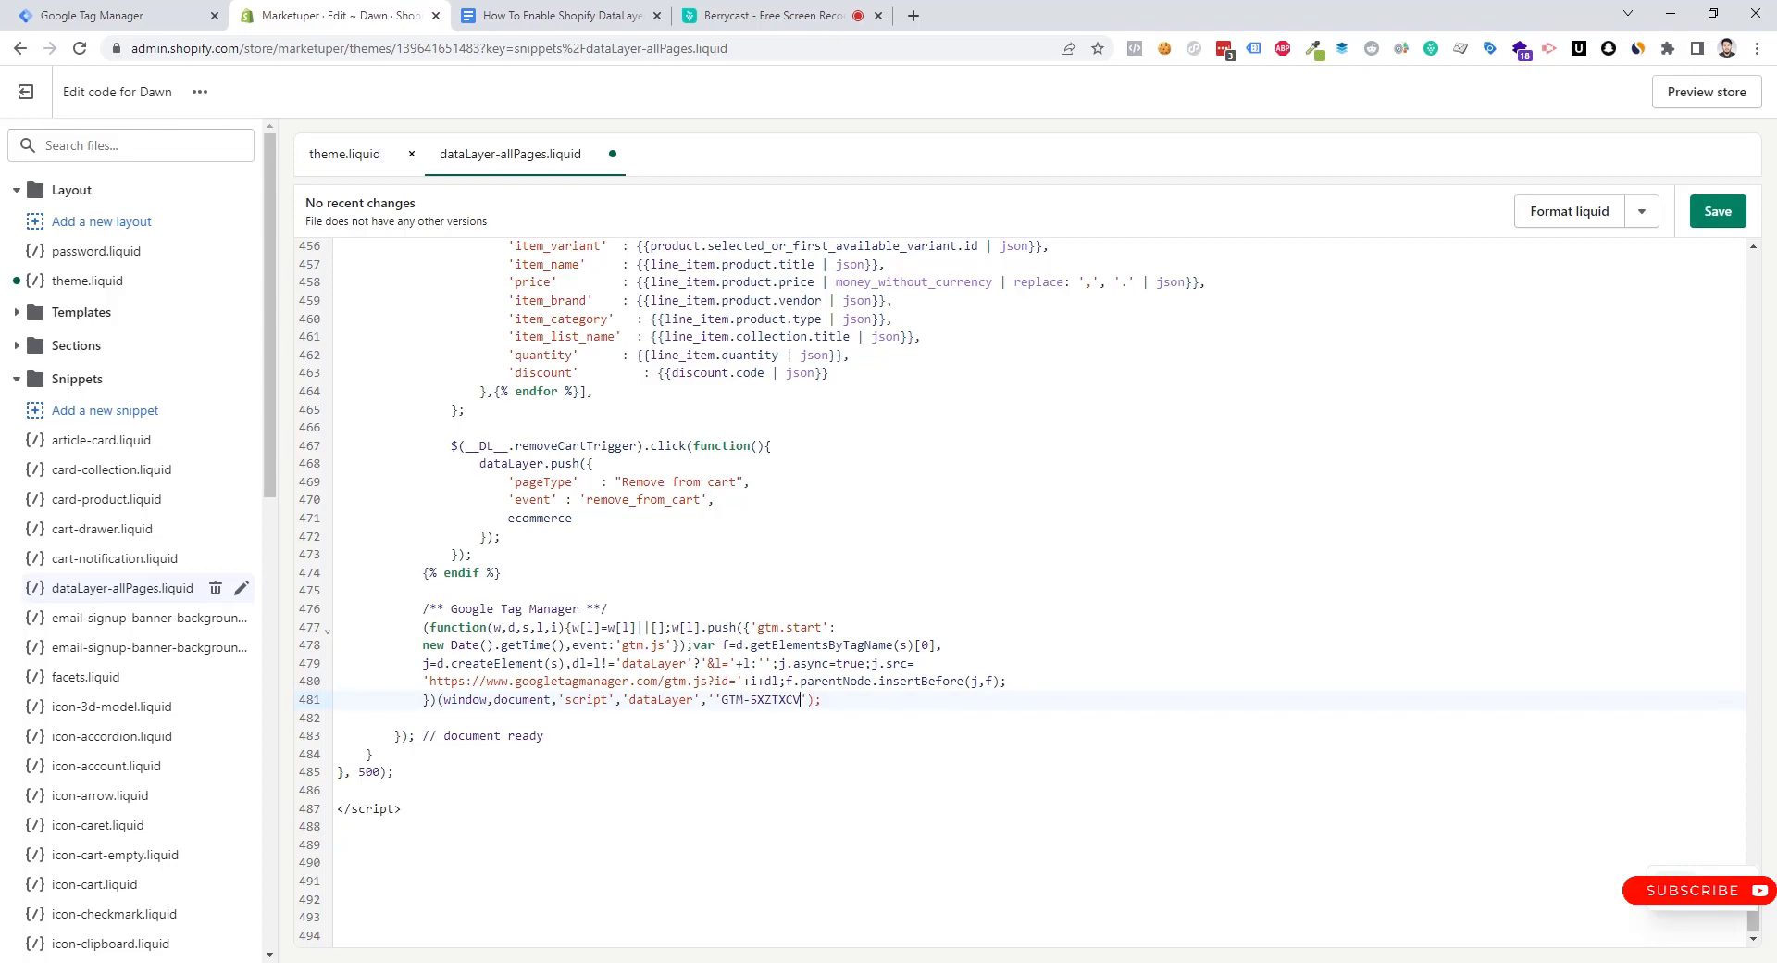
left_click(1723, 220)
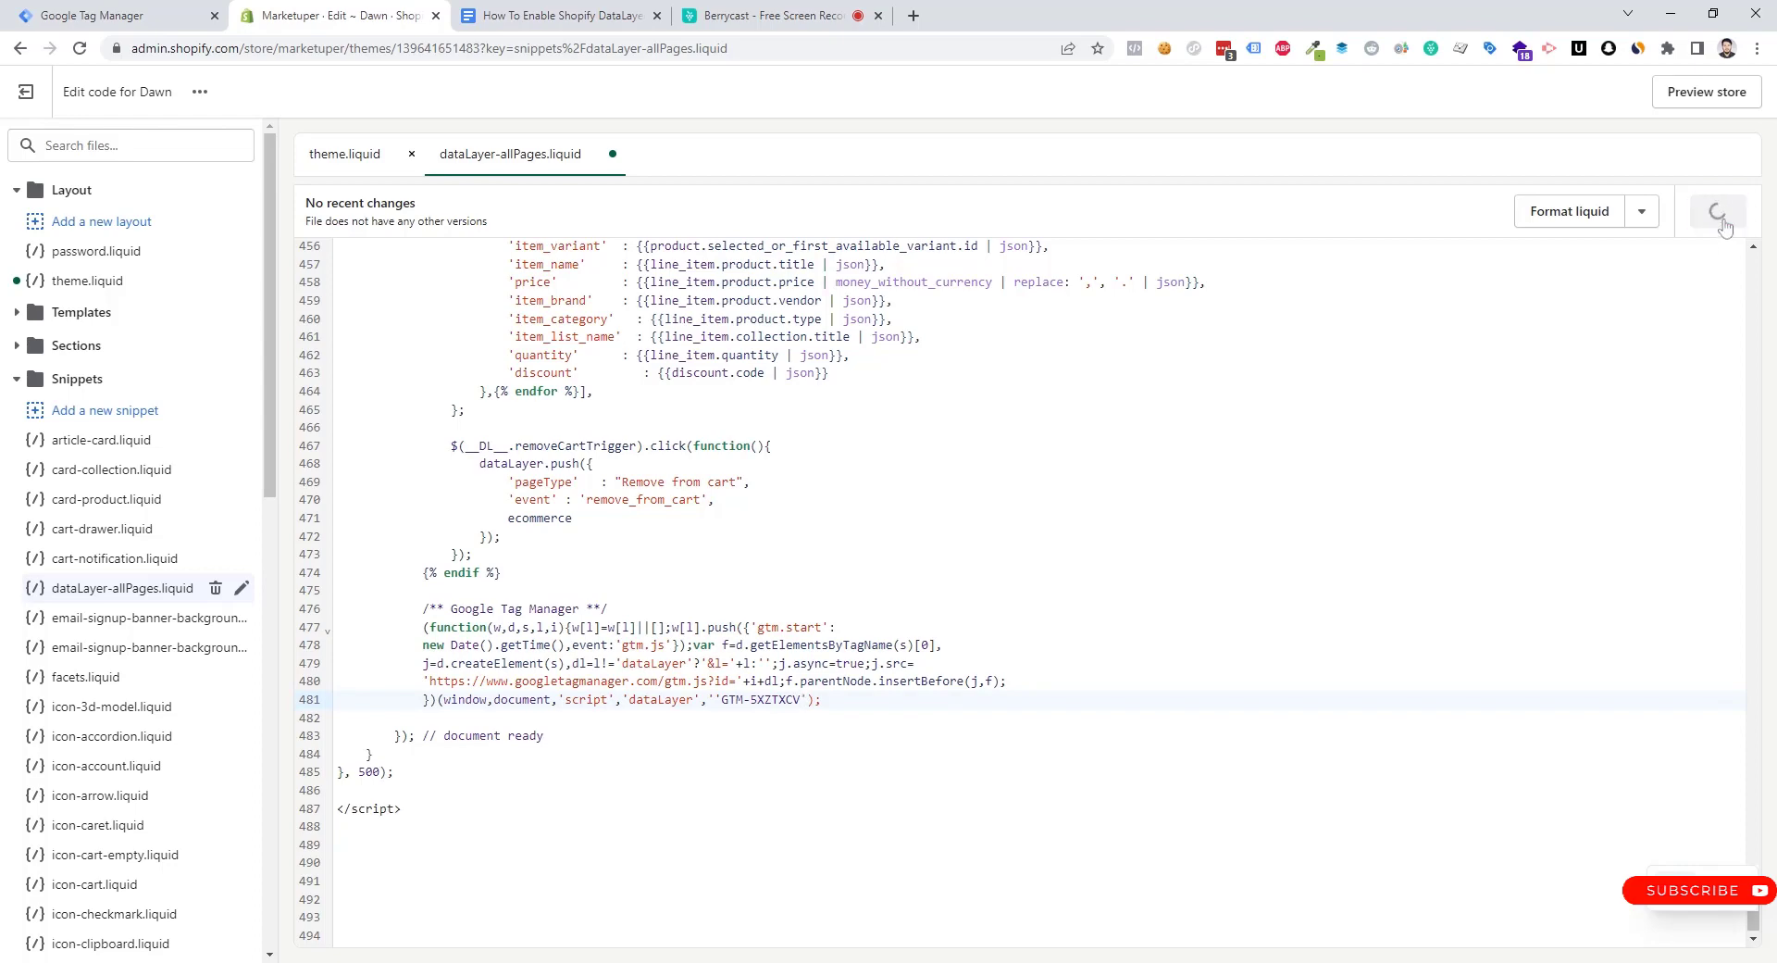
left_click(344, 154)
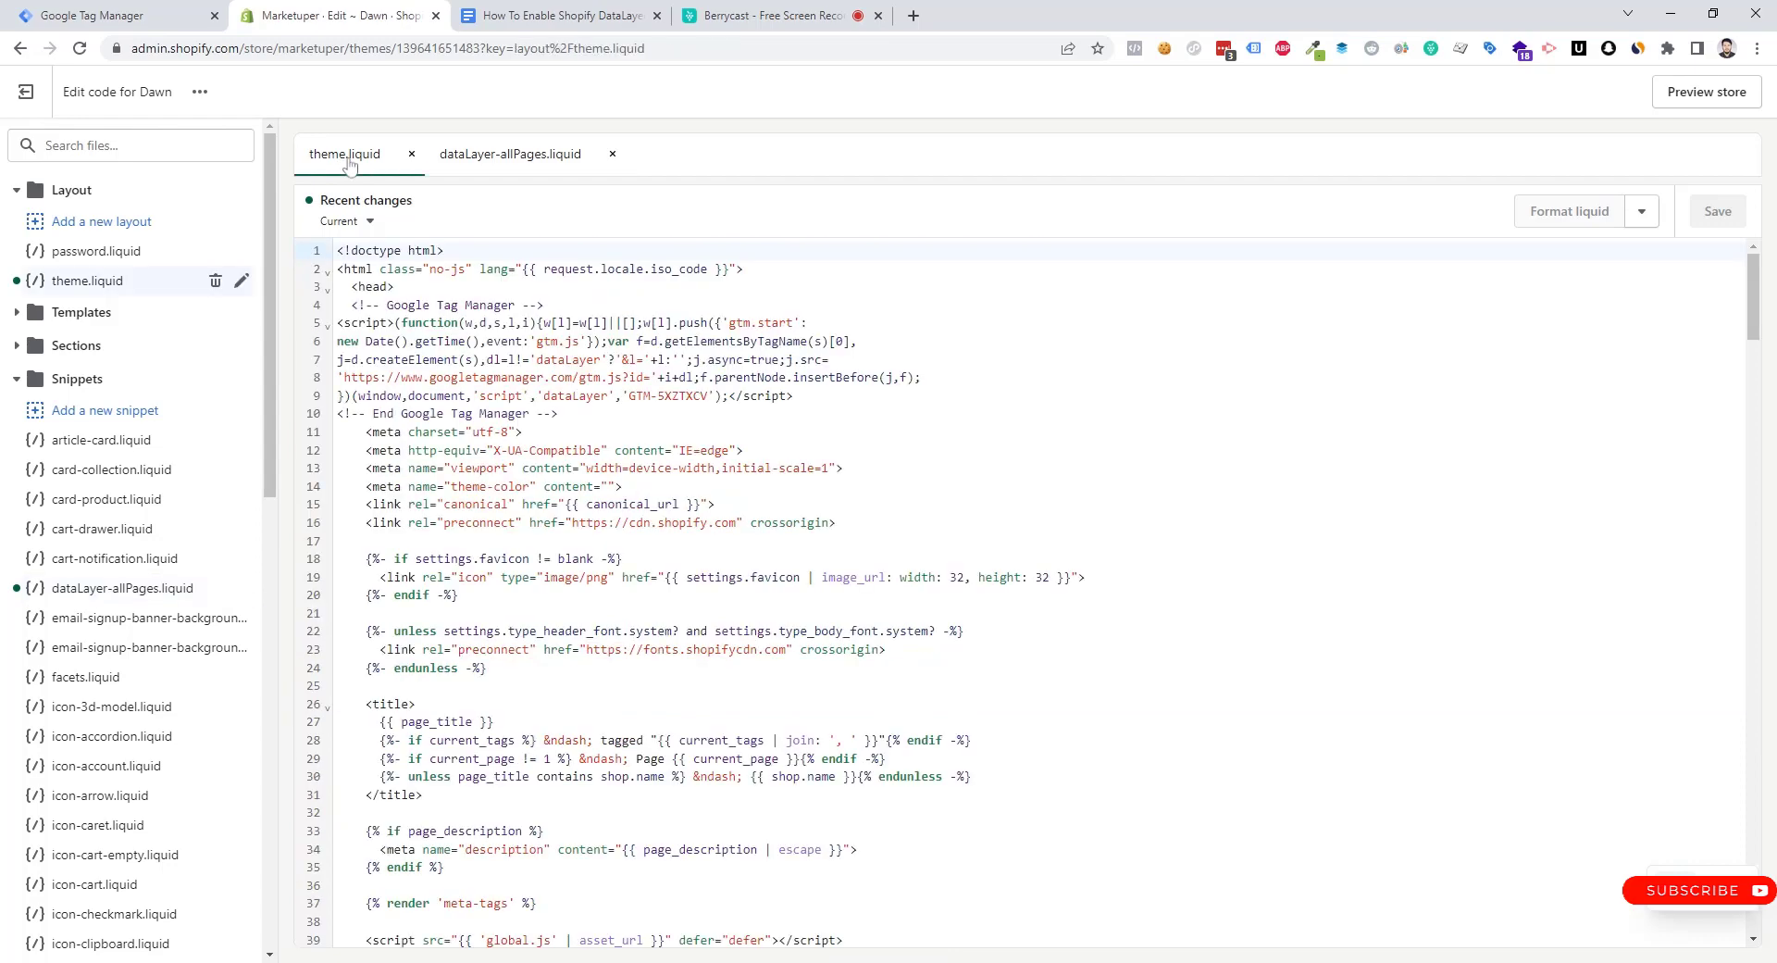
Copy the {% include 'dataLayer-allPages' %} line from the Google Docs DataLayer guide
left_click(561, 16)
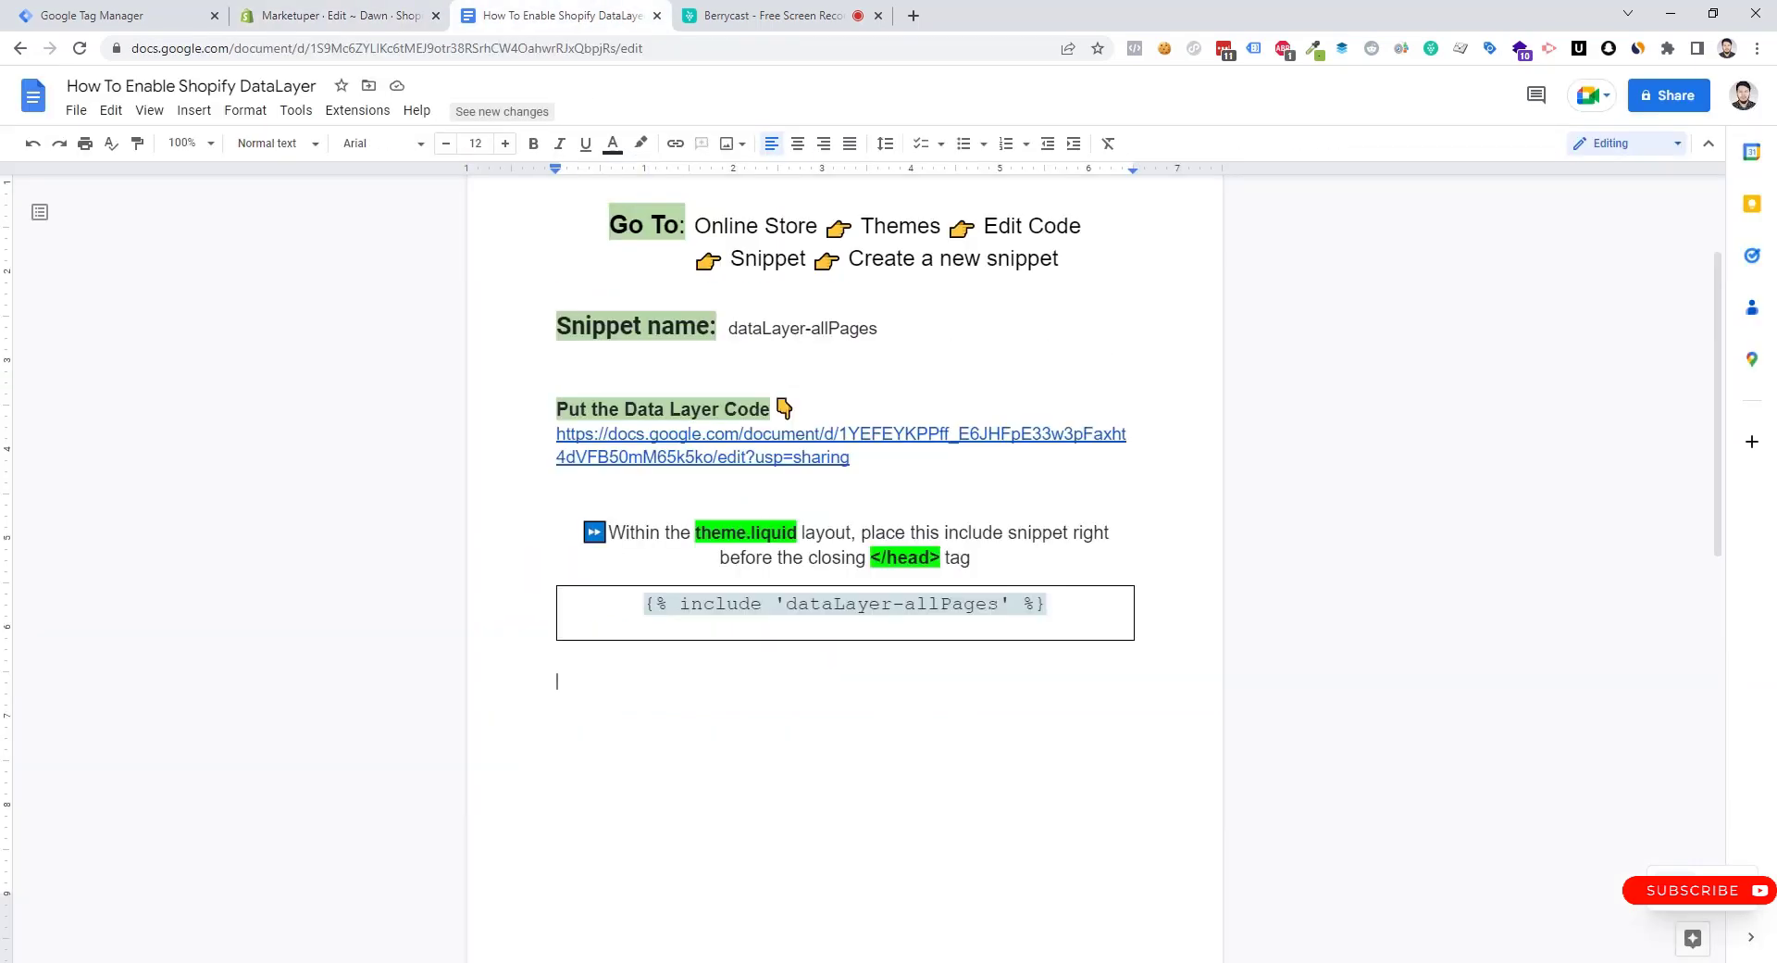
left_click_drag(646, 604, 1047, 611)
key("ctrl+c")
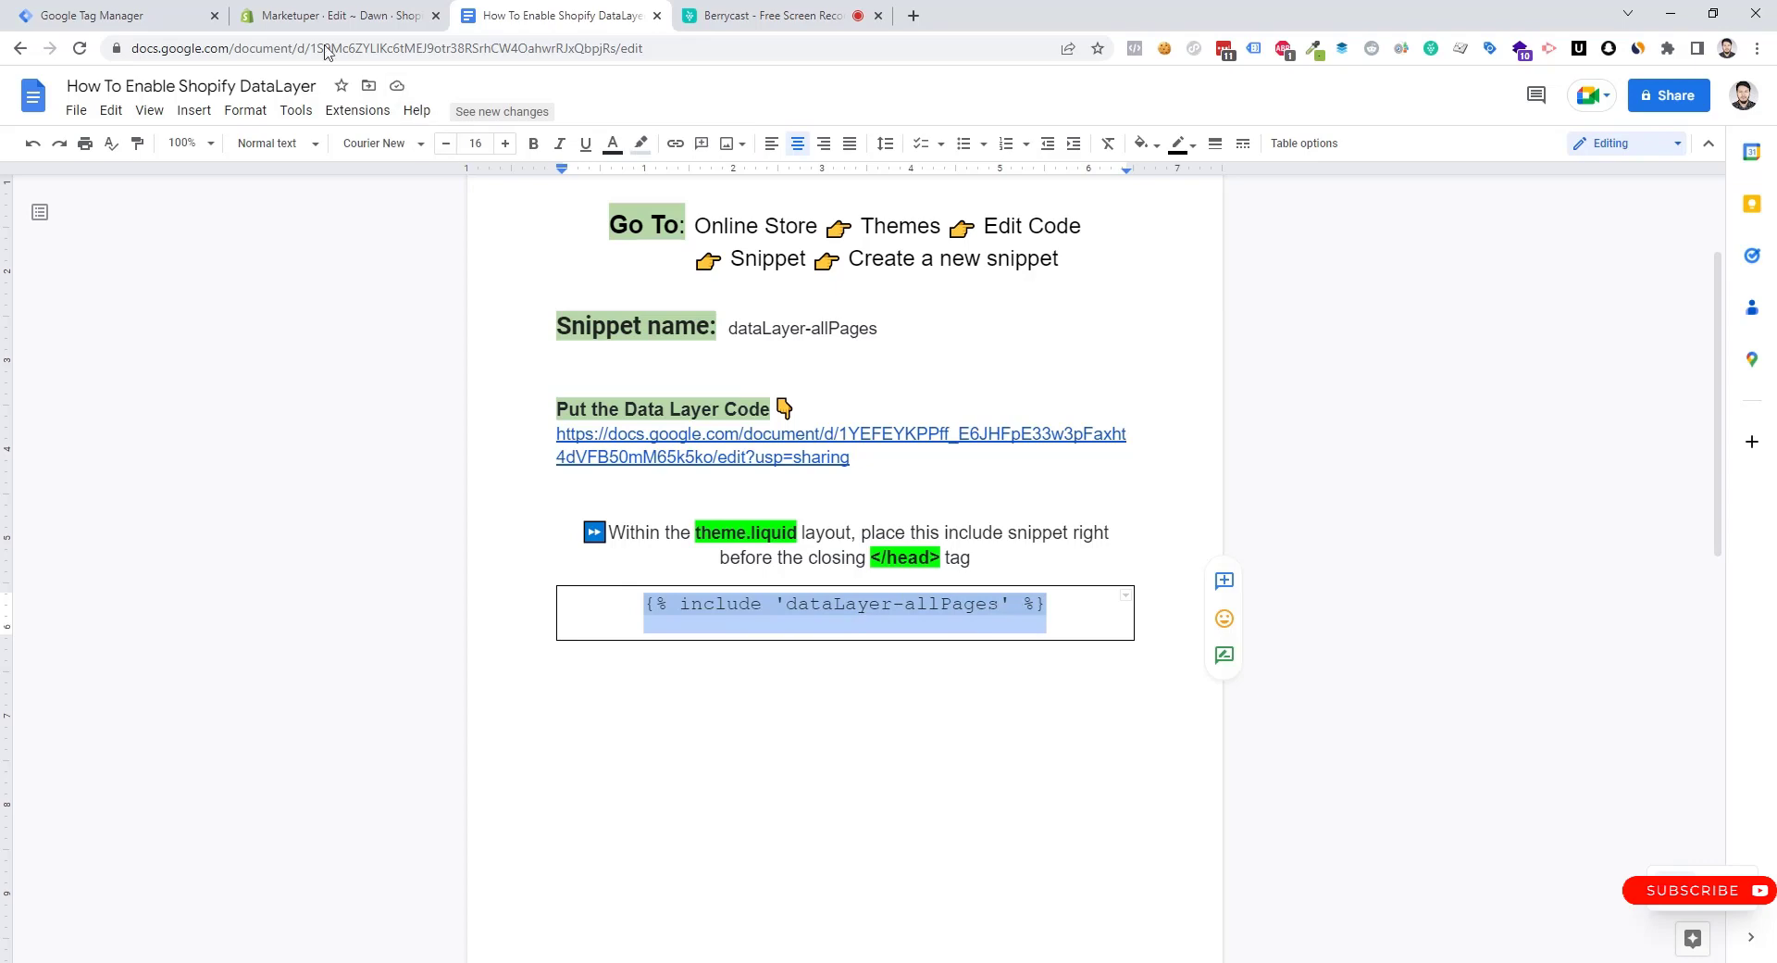
left_click(328, 16)
scroll(1018, 592, "down", 8)
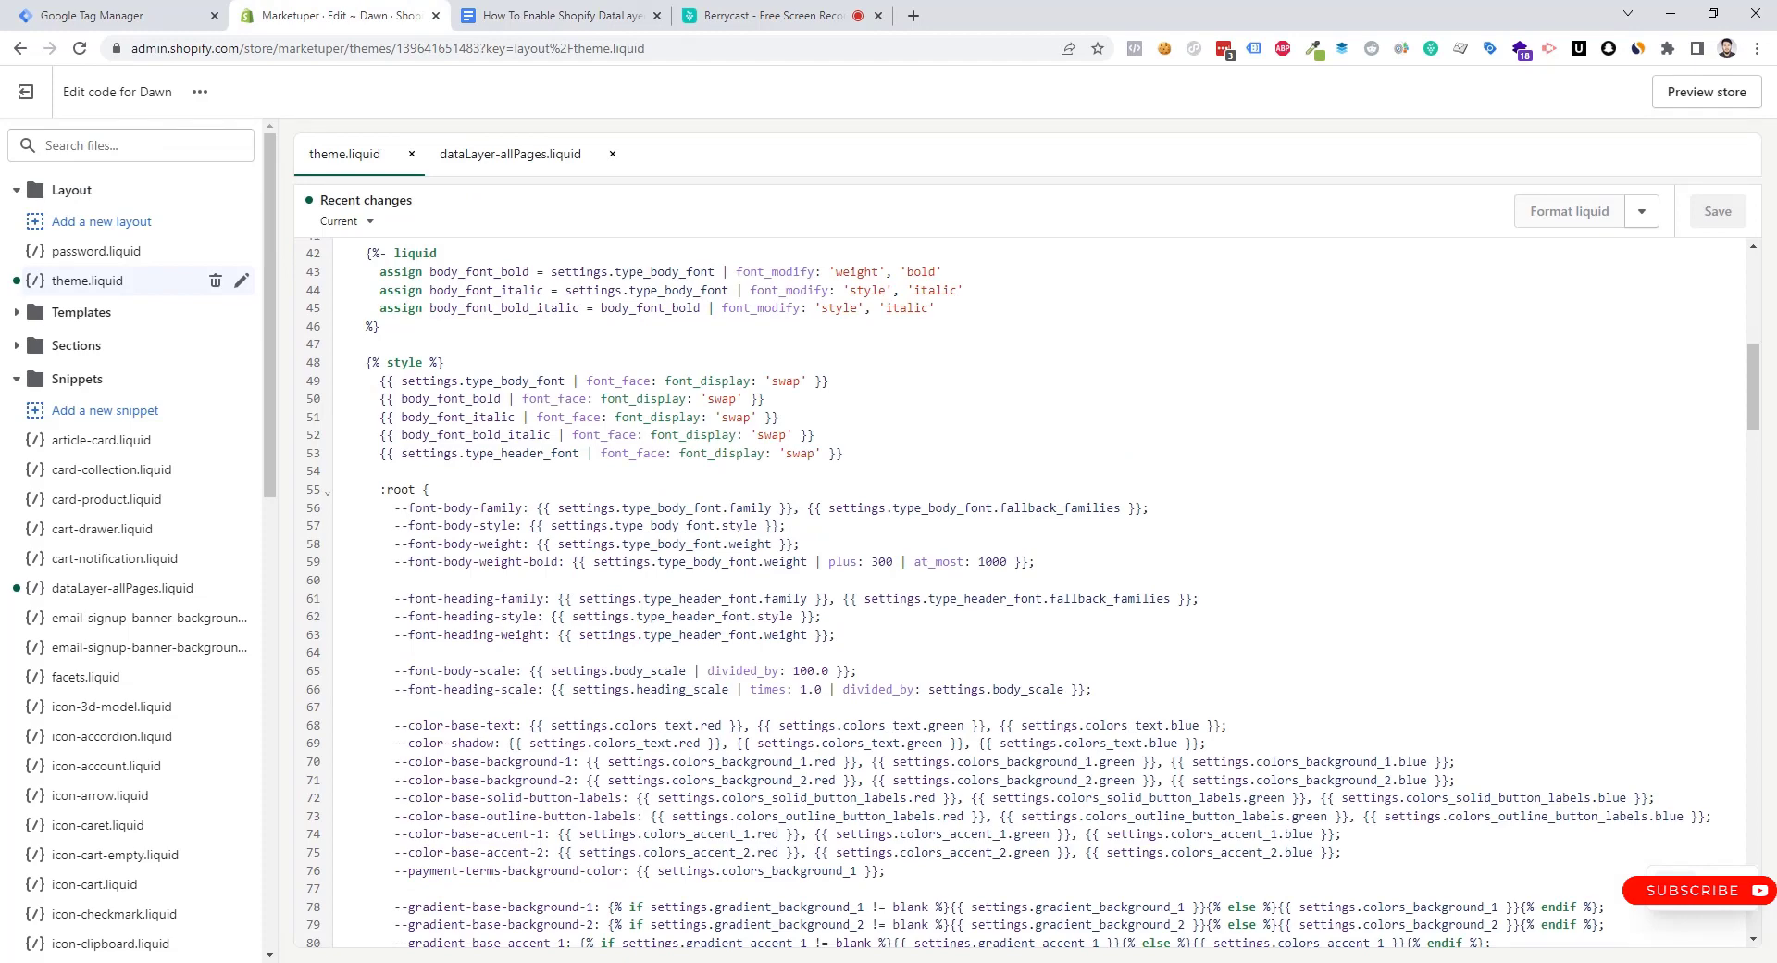
Paste {% include 'dataLayer-allPages' %} on a new line before </head> and save theme.liquid
scroll(1027, 593, "up", 6)
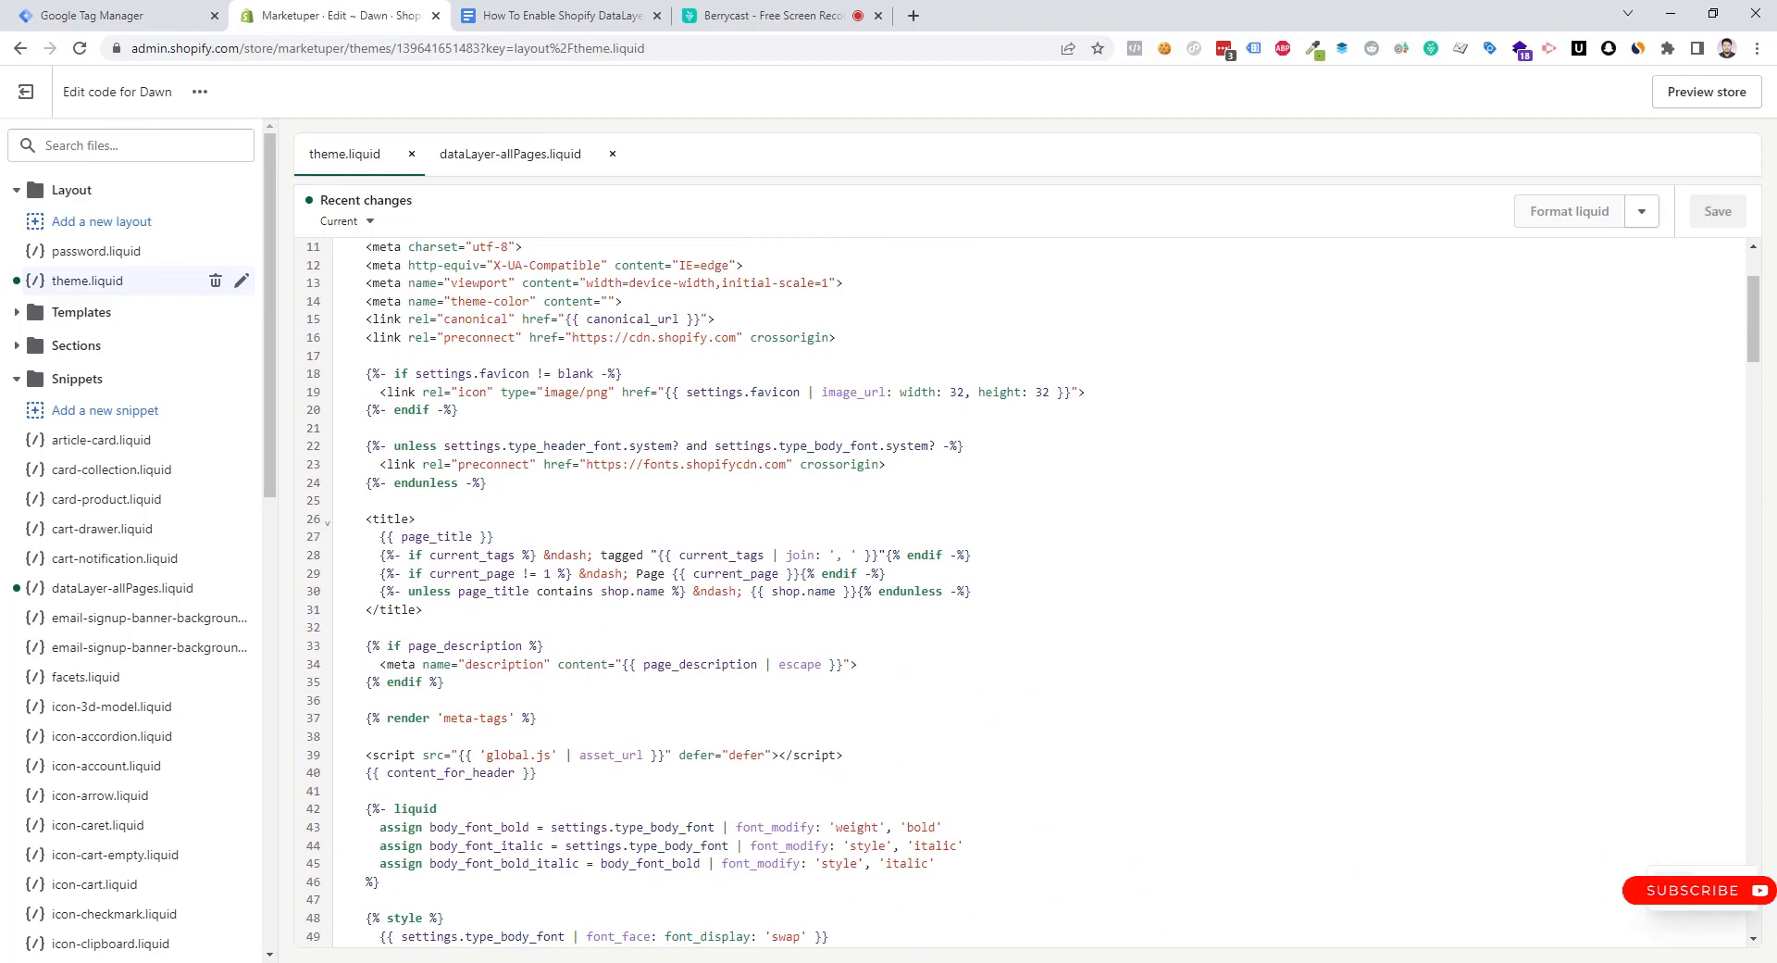
scroll(1018, 592, "down", 20)
left_click(429, 566)
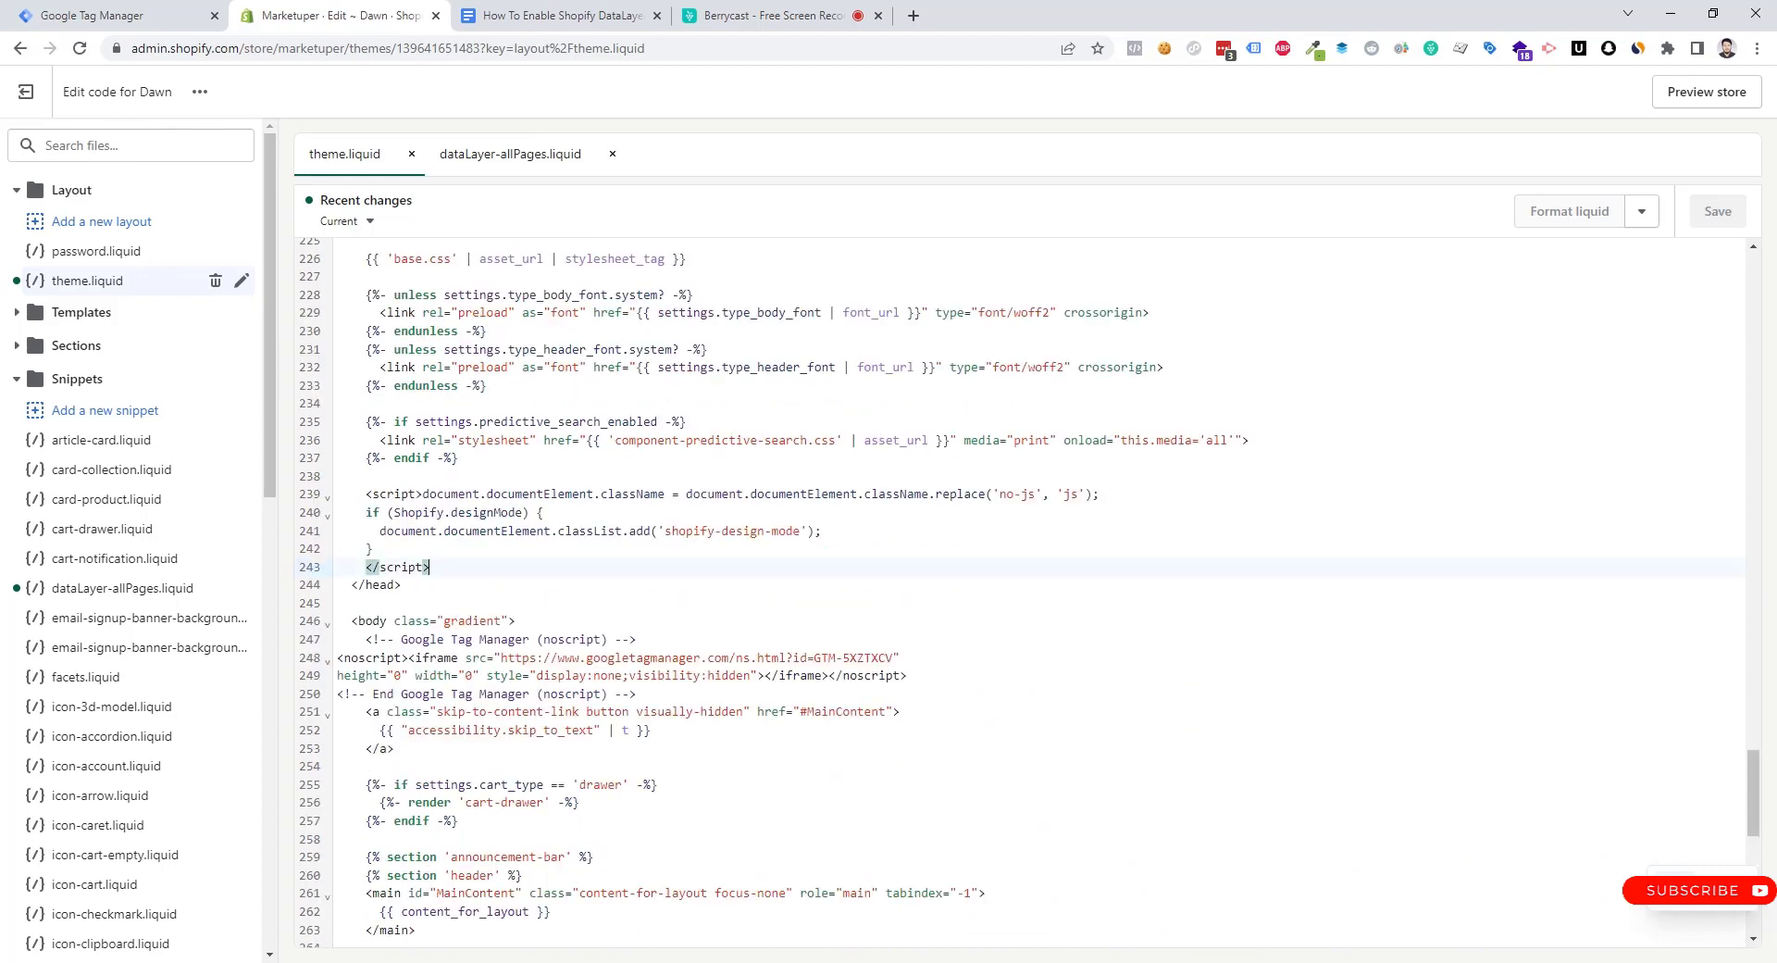
key("Return")
key("Return")
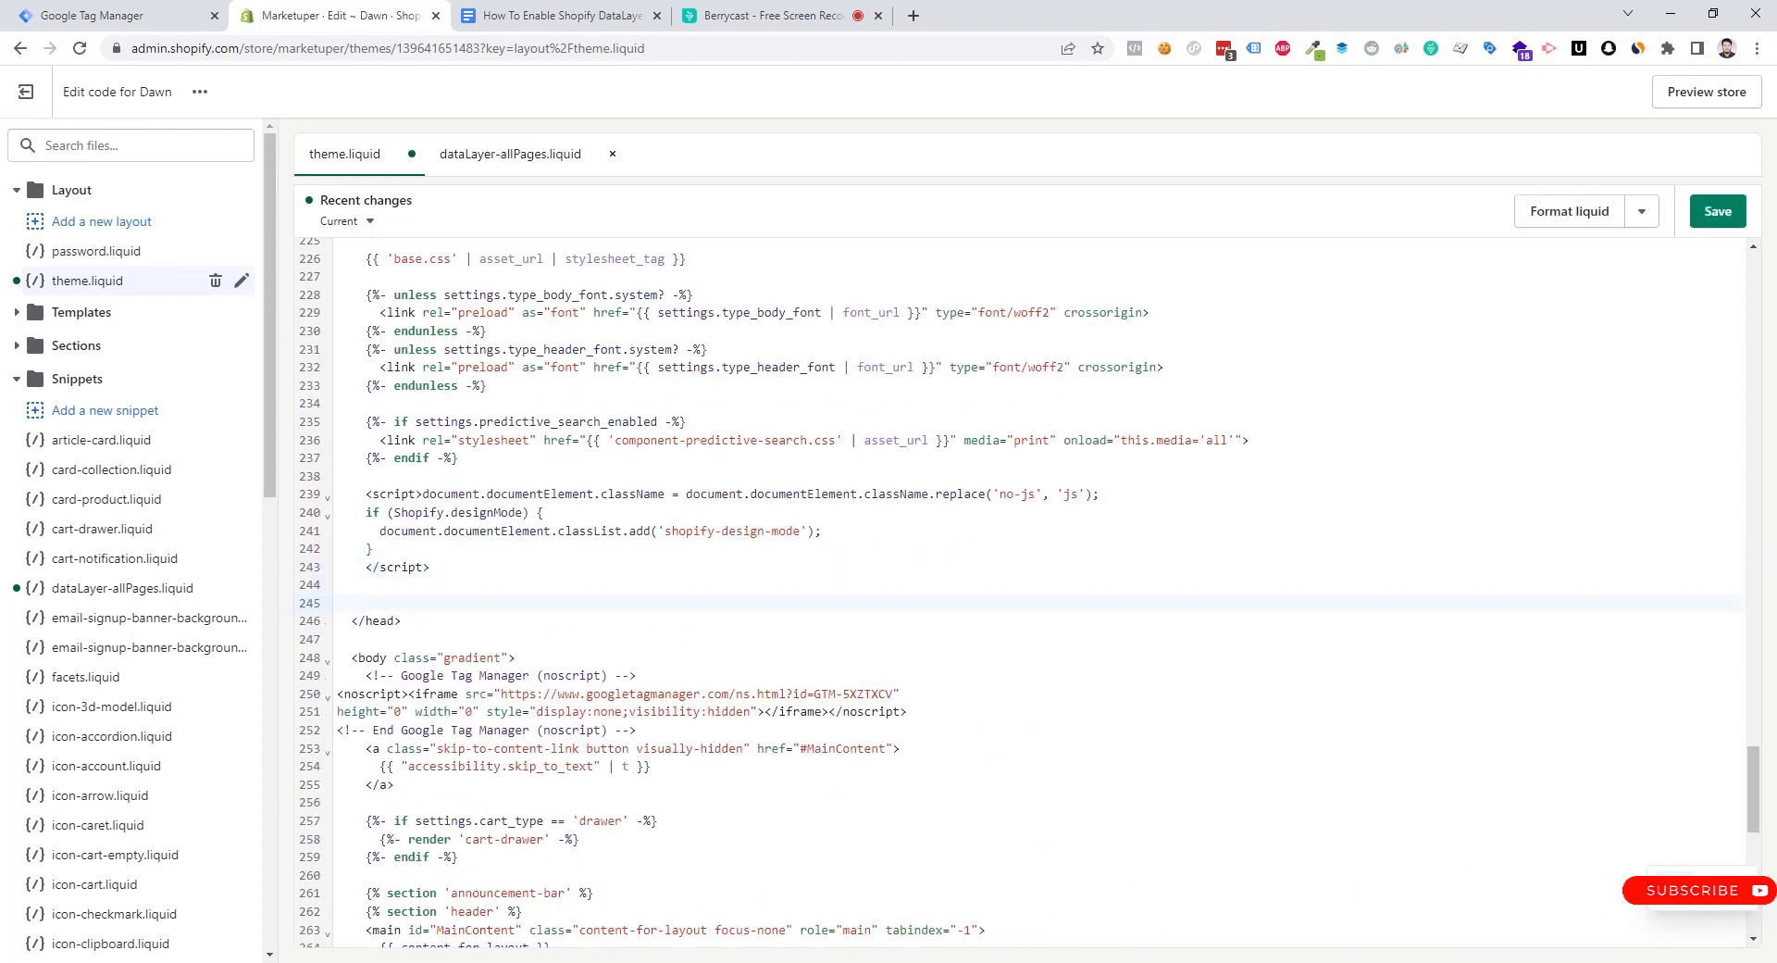
key("ctrl+v")
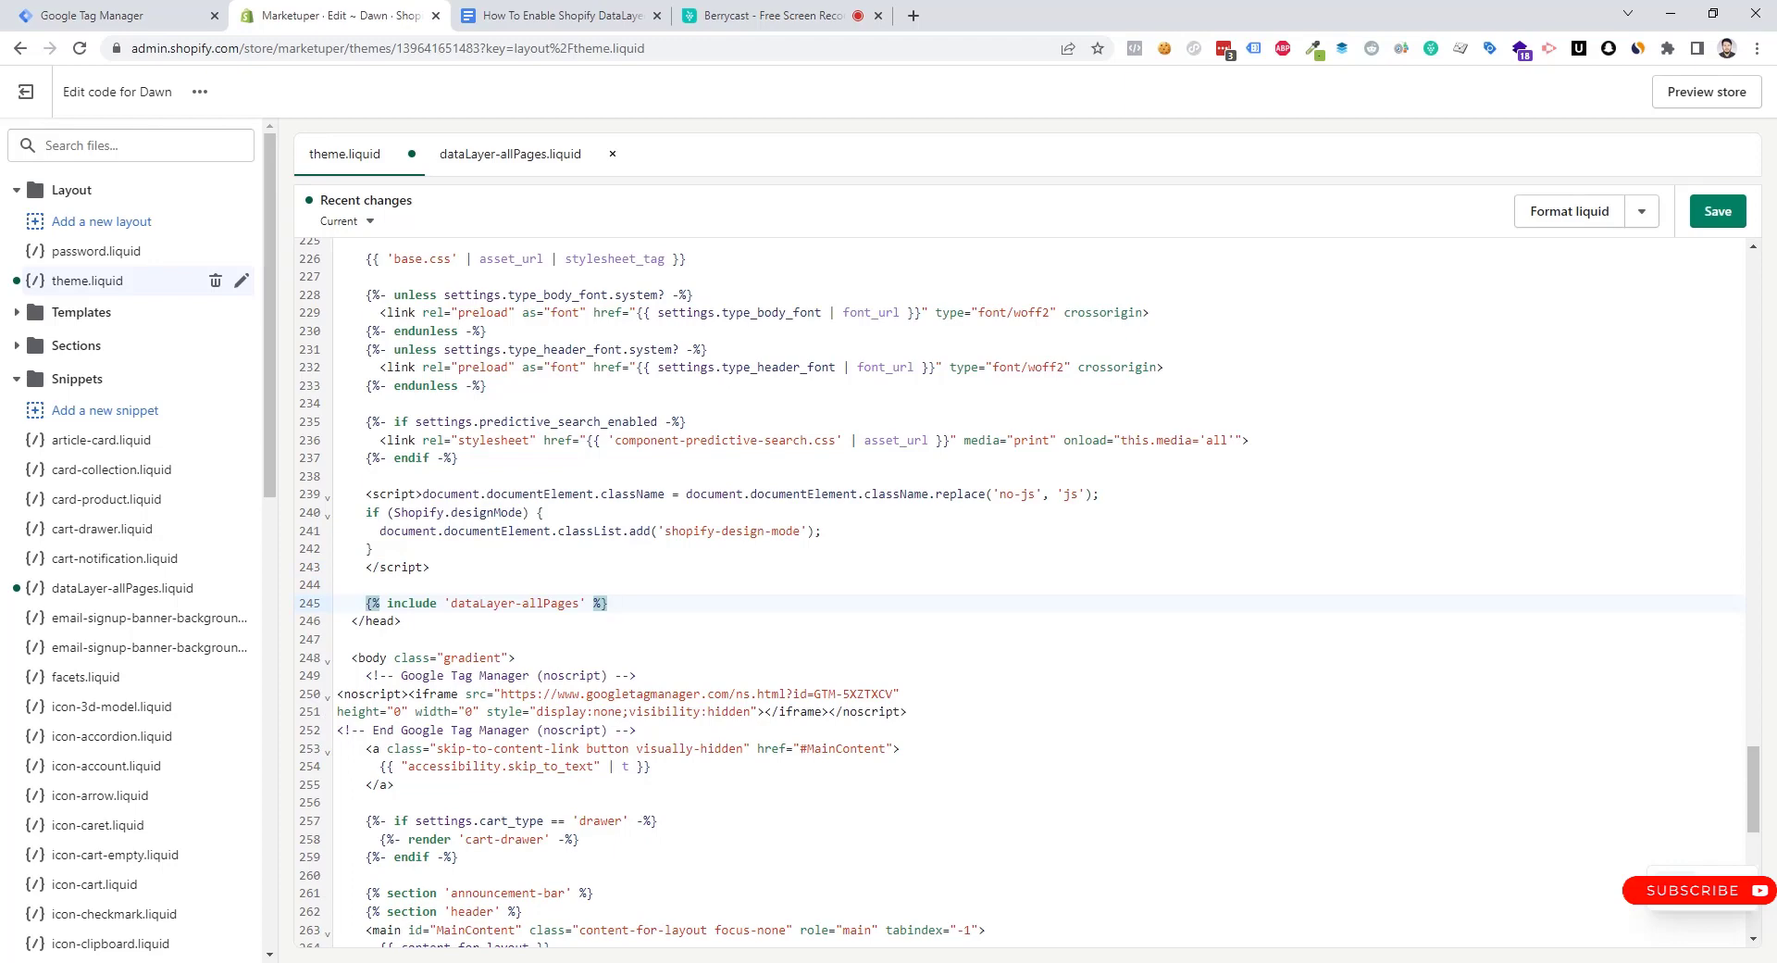
left_click(1718, 218)
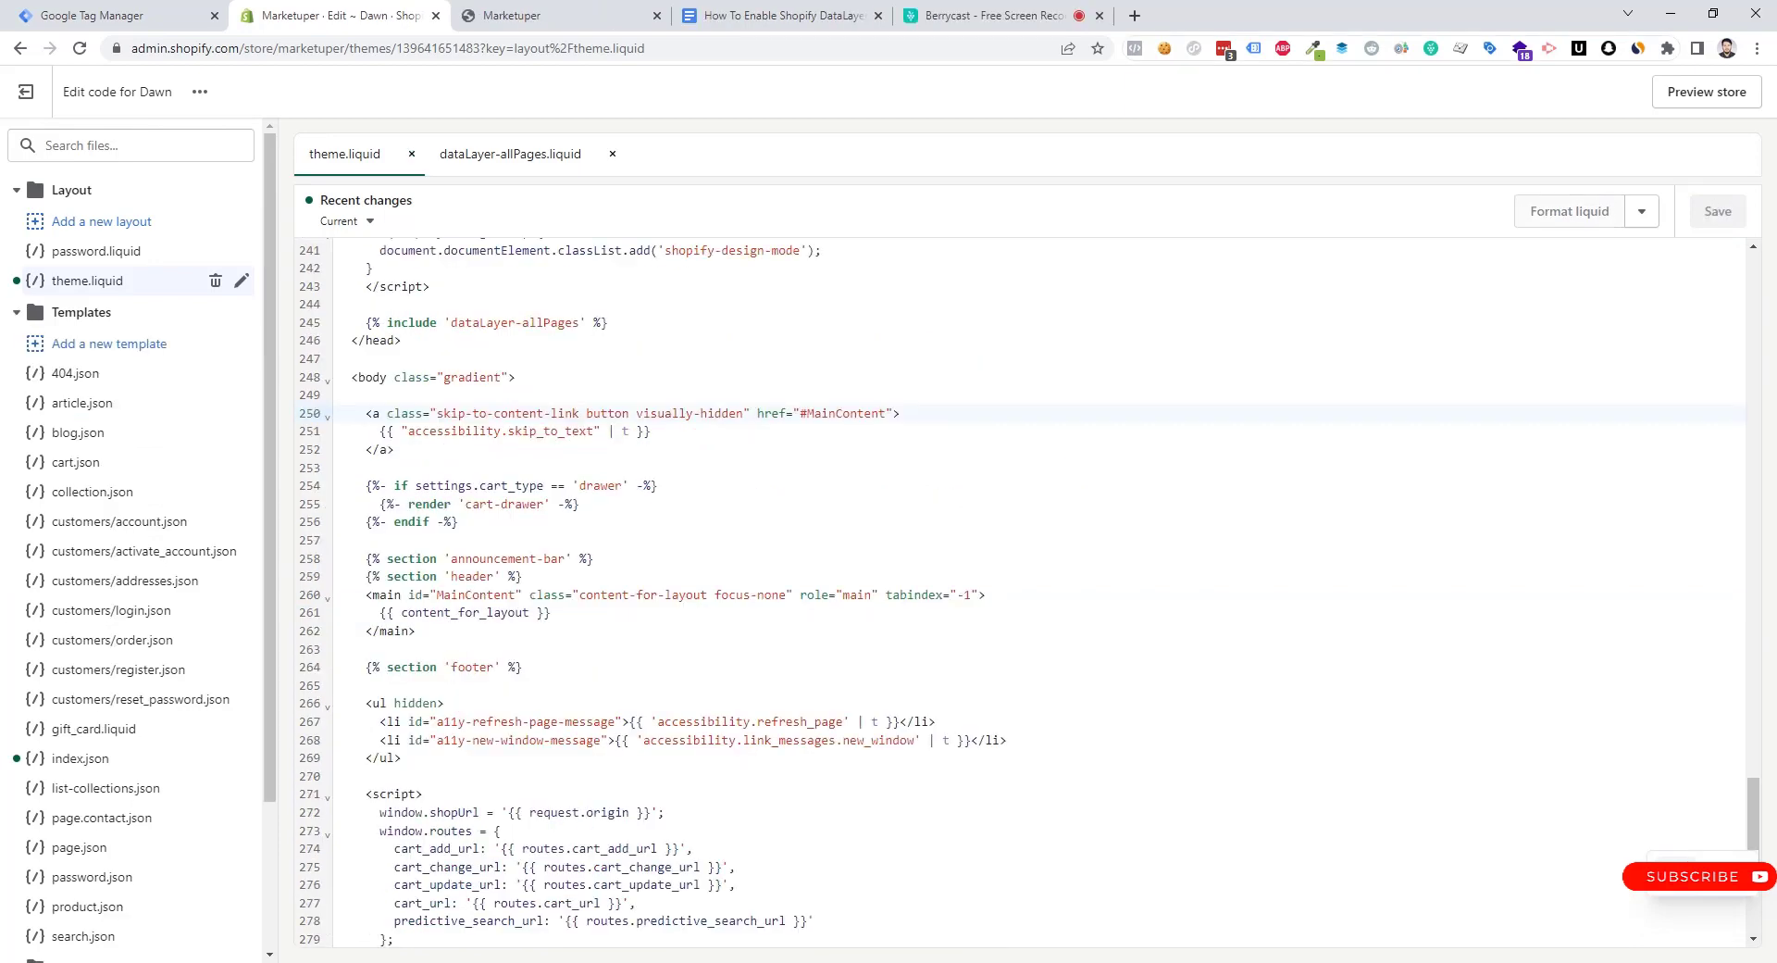
left_click(143, 9)
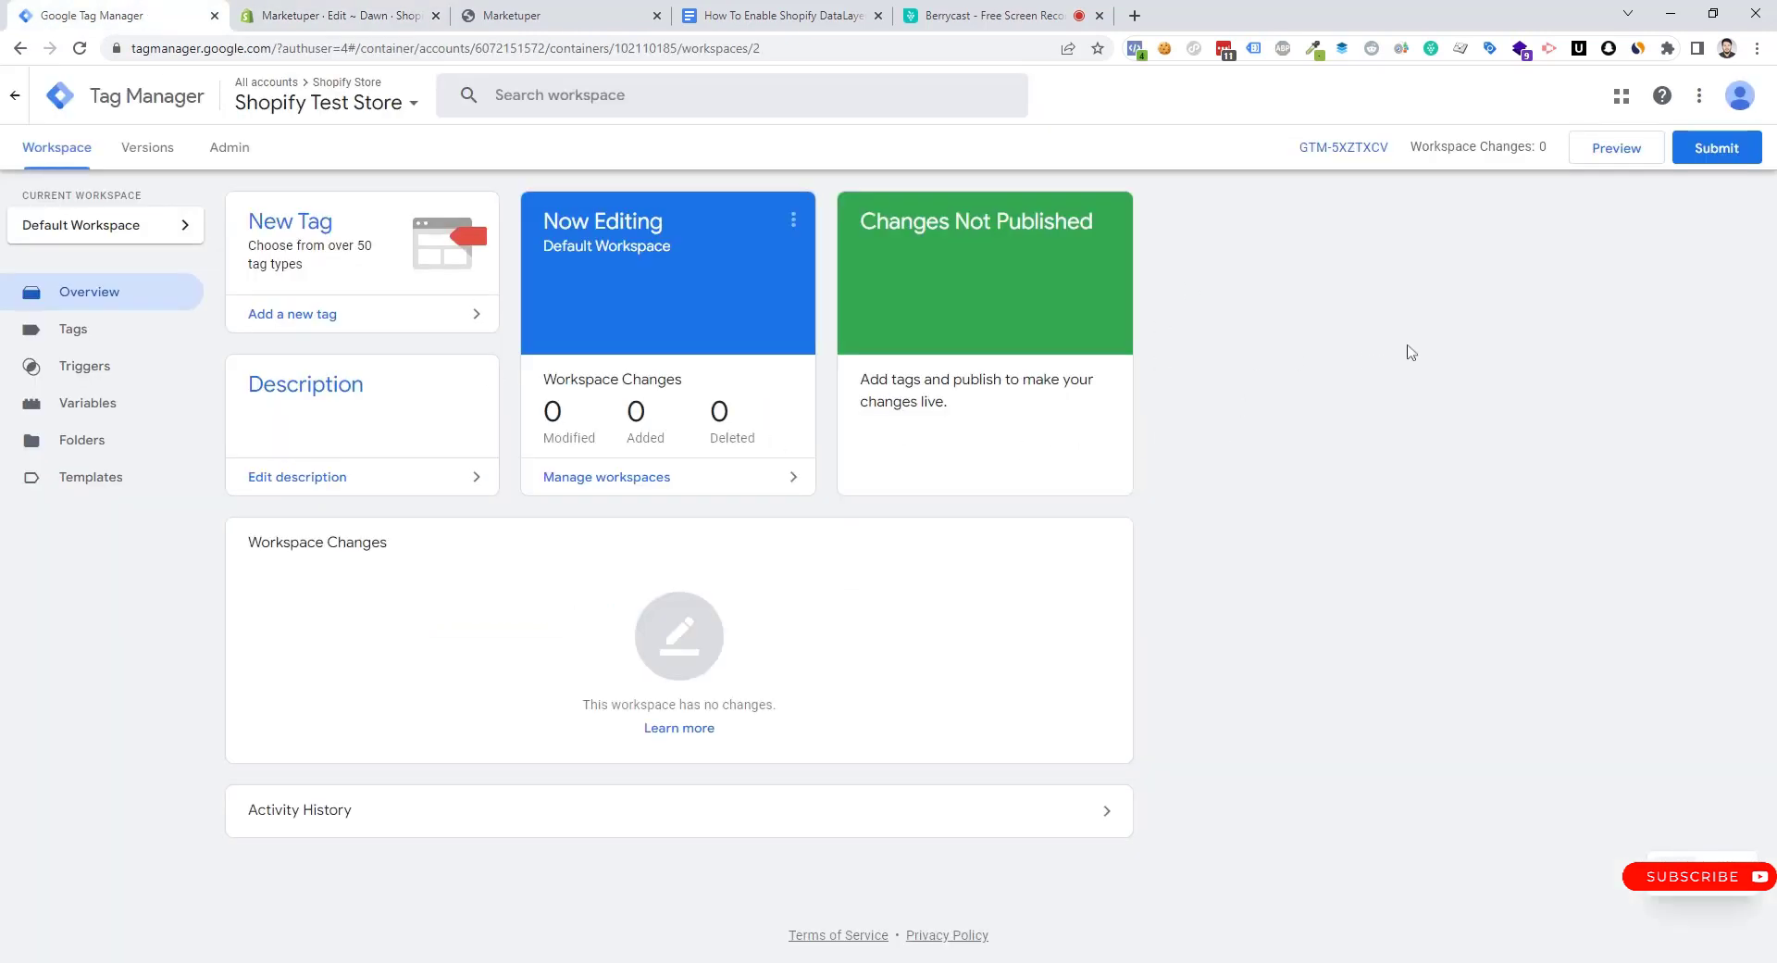
left_click(1608, 156)
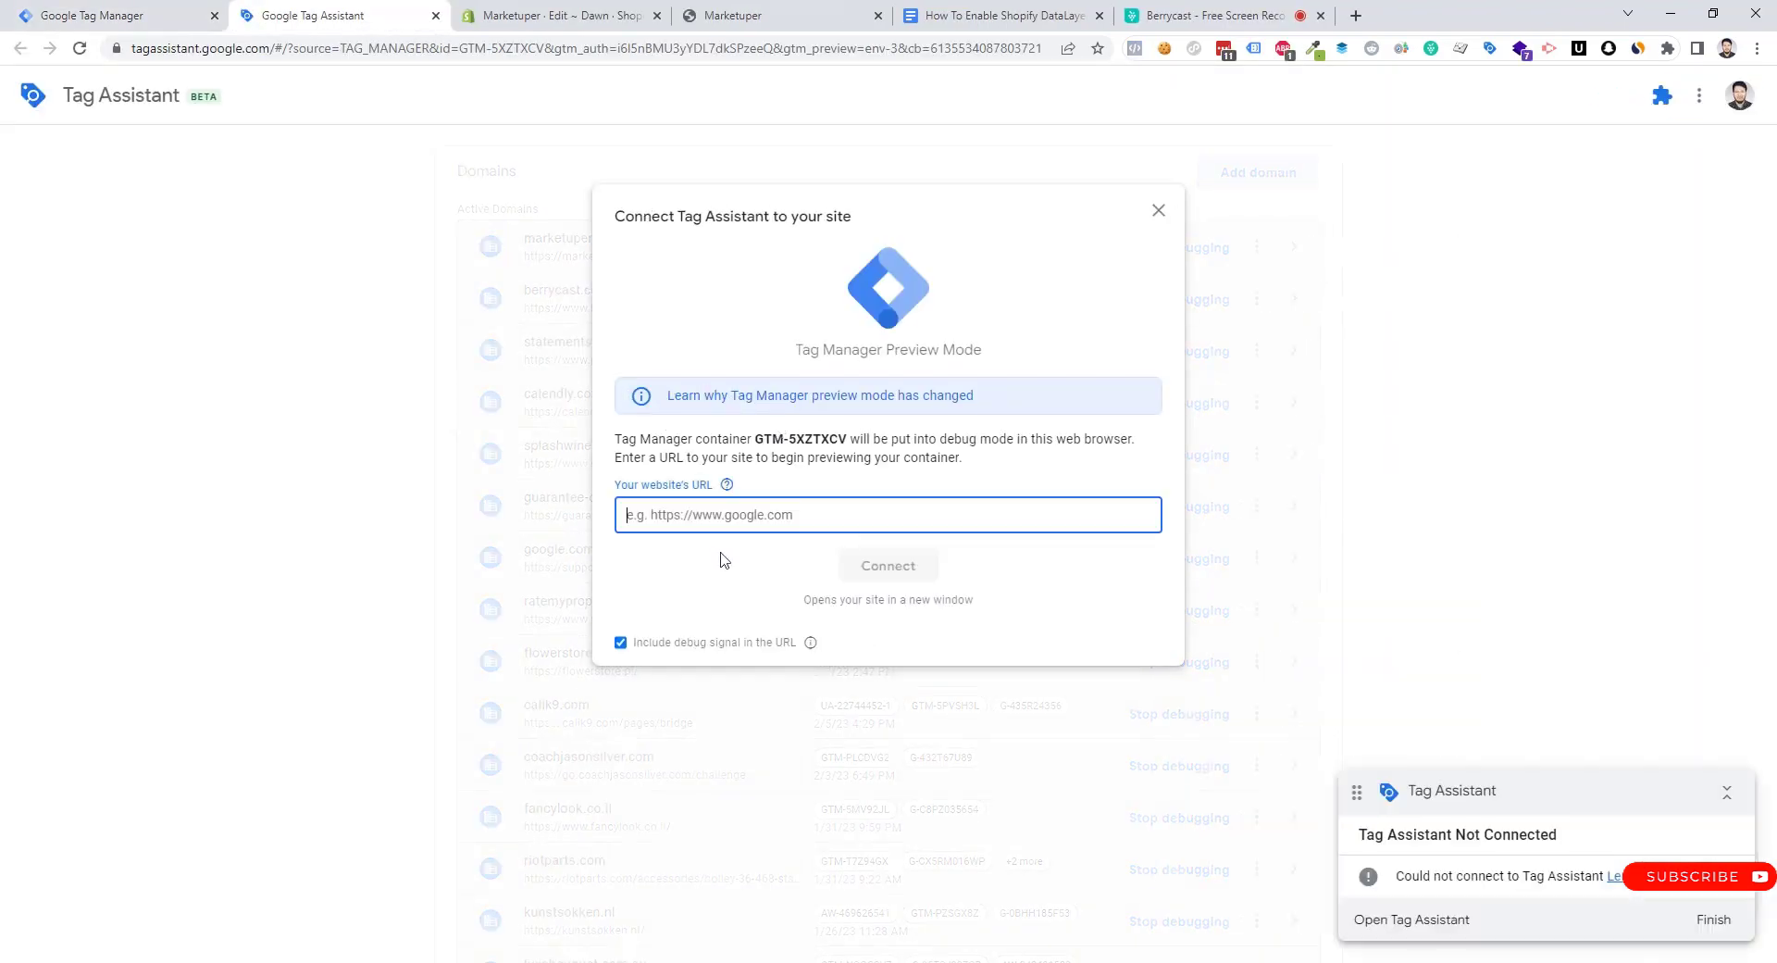
type("https://marketuper.myshopify.com/")
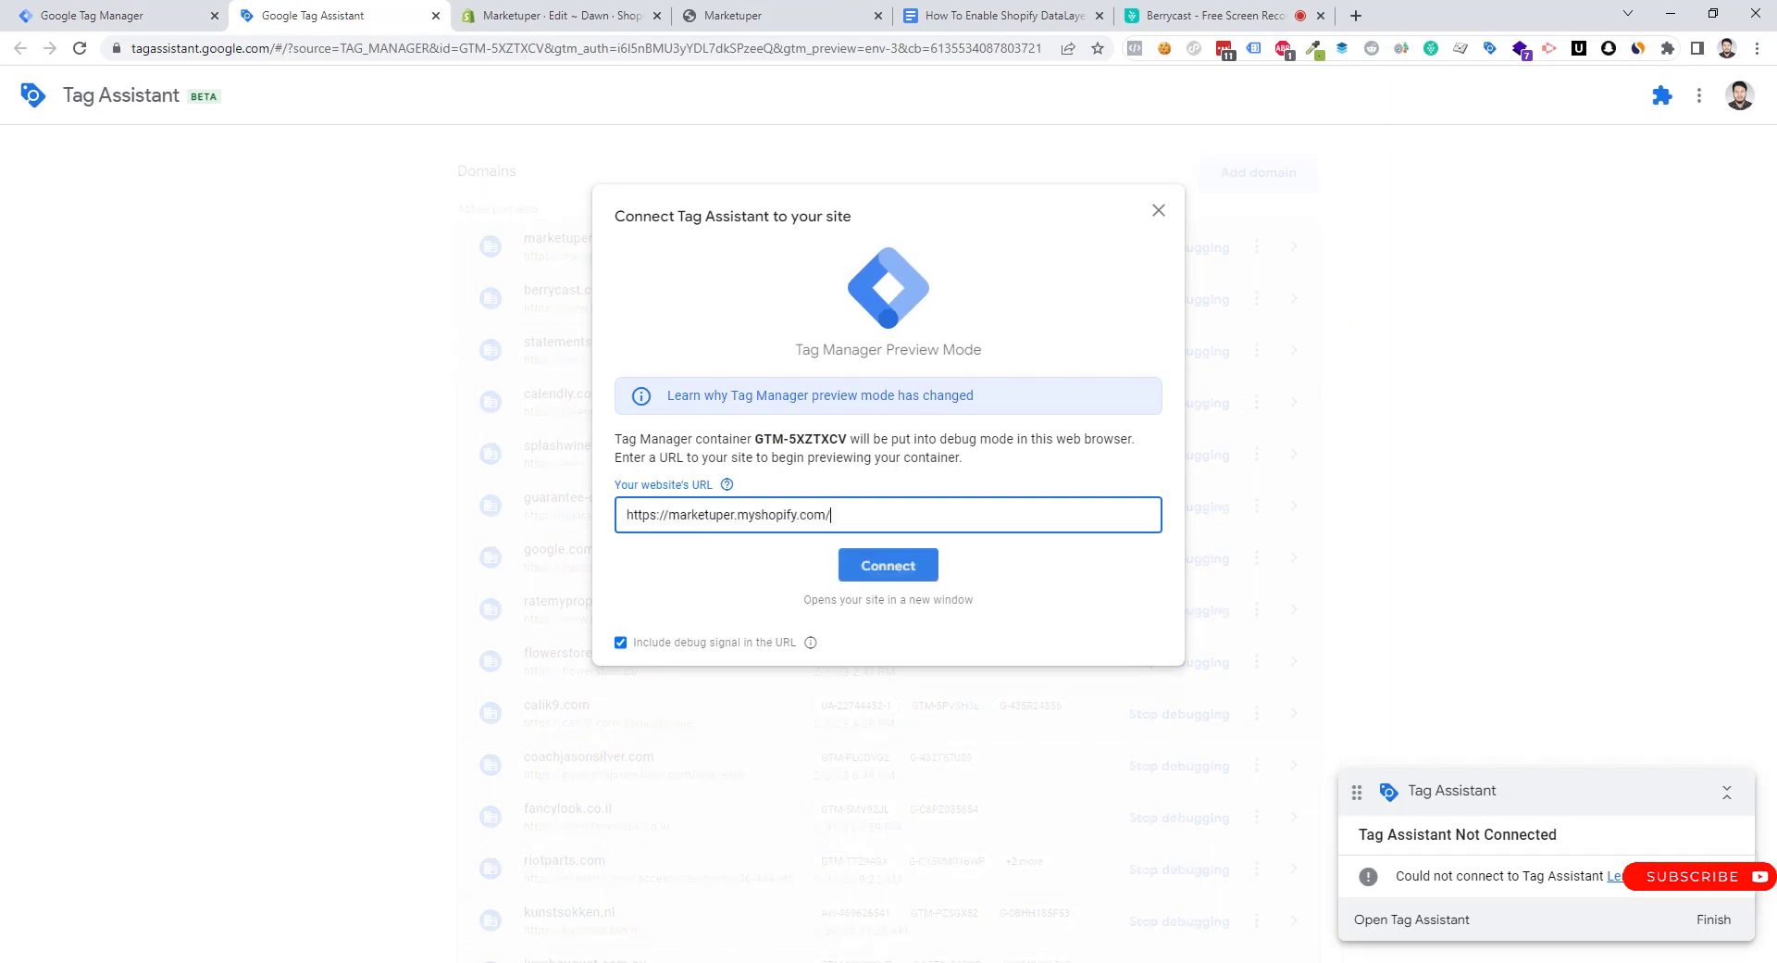
Connect the store to Tag Assistant and open the 3L USB Pet Water Feeder product page
left_click(887, 565)
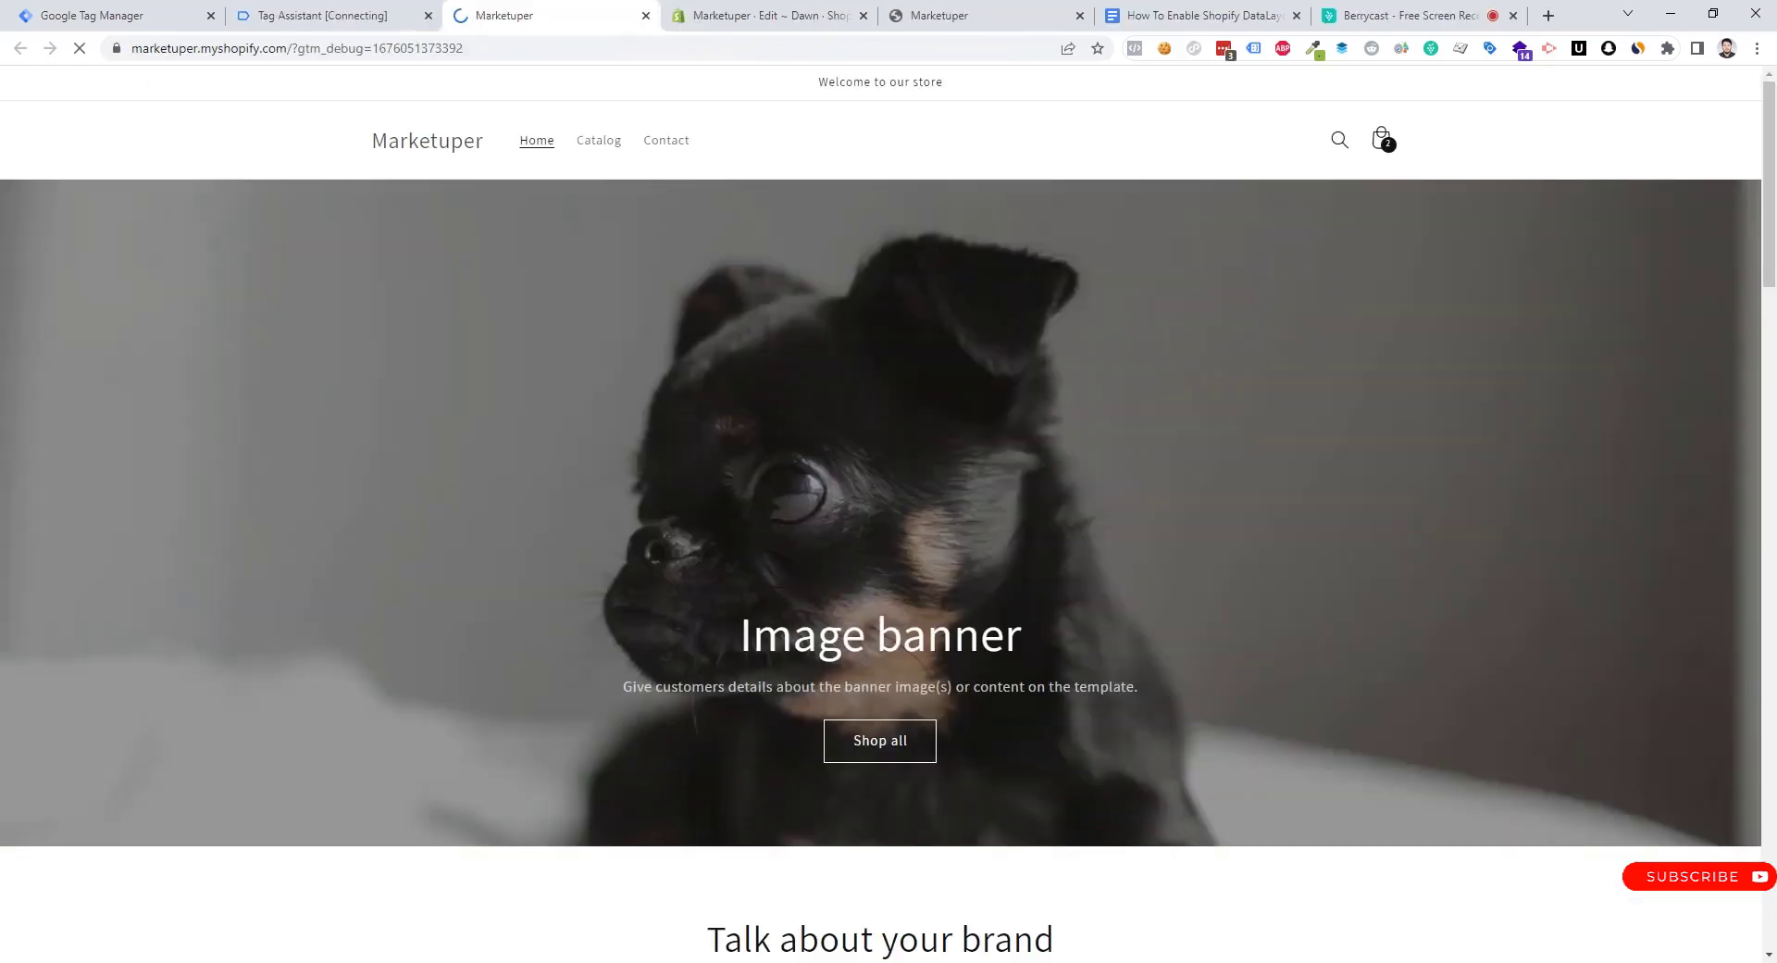
left_click(344, 11)
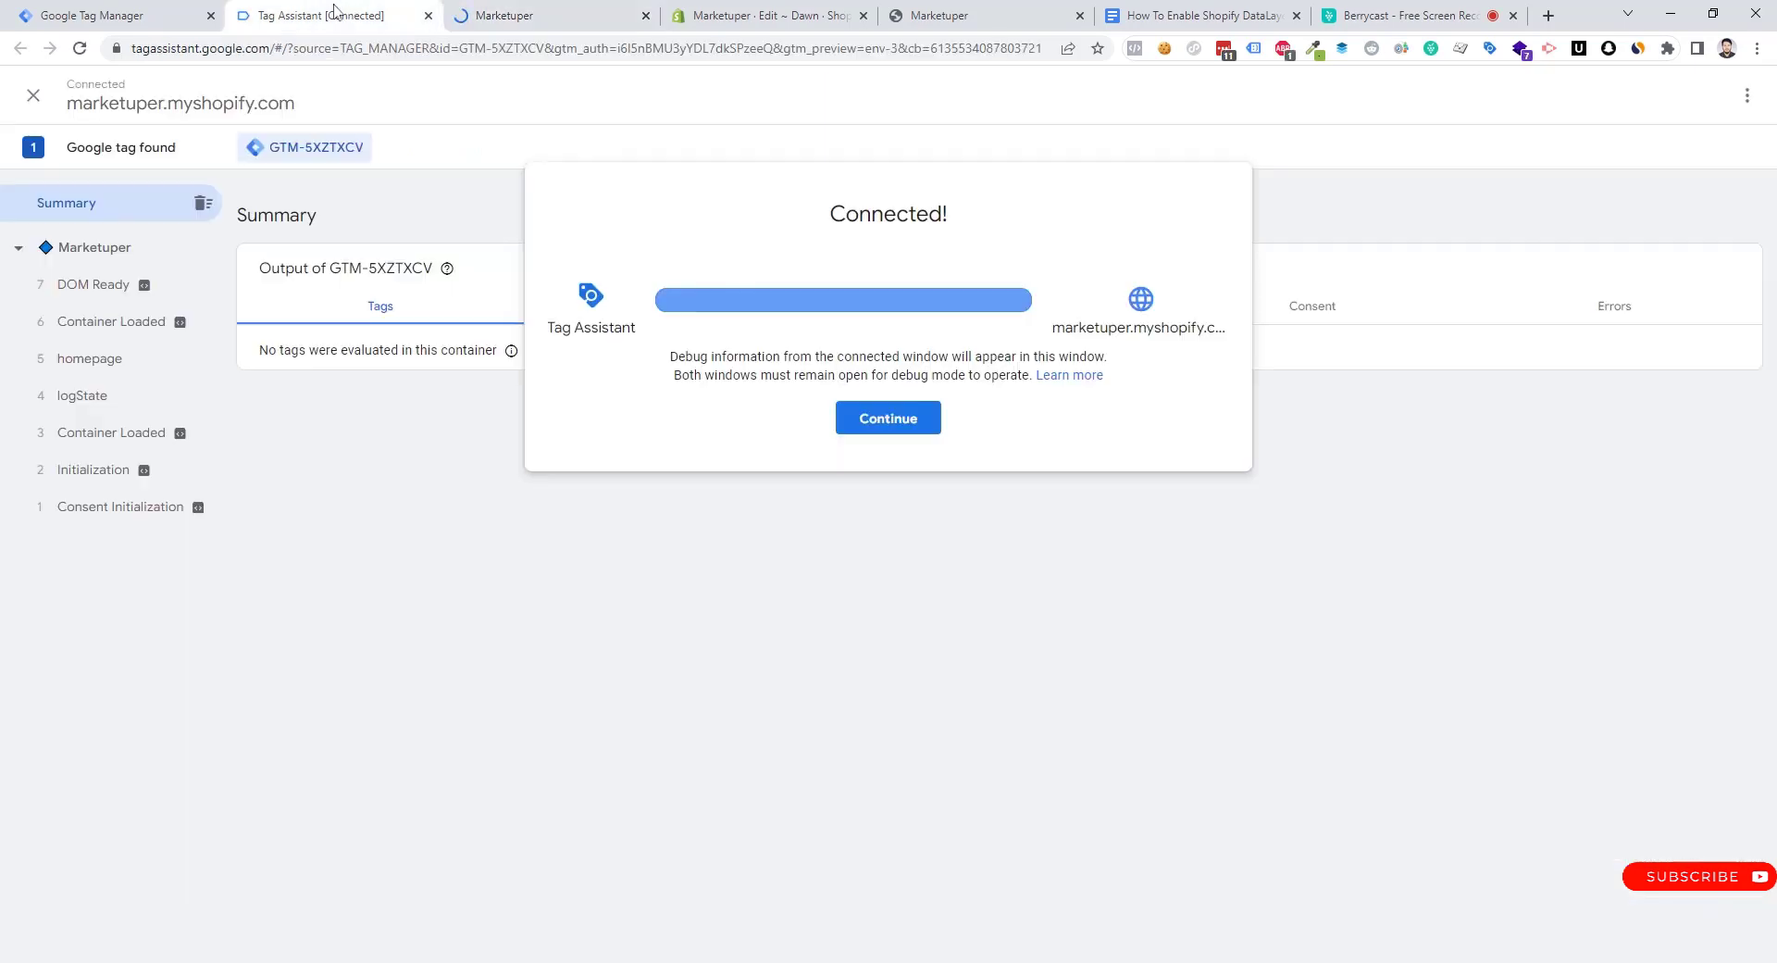
left_click(862, 424)
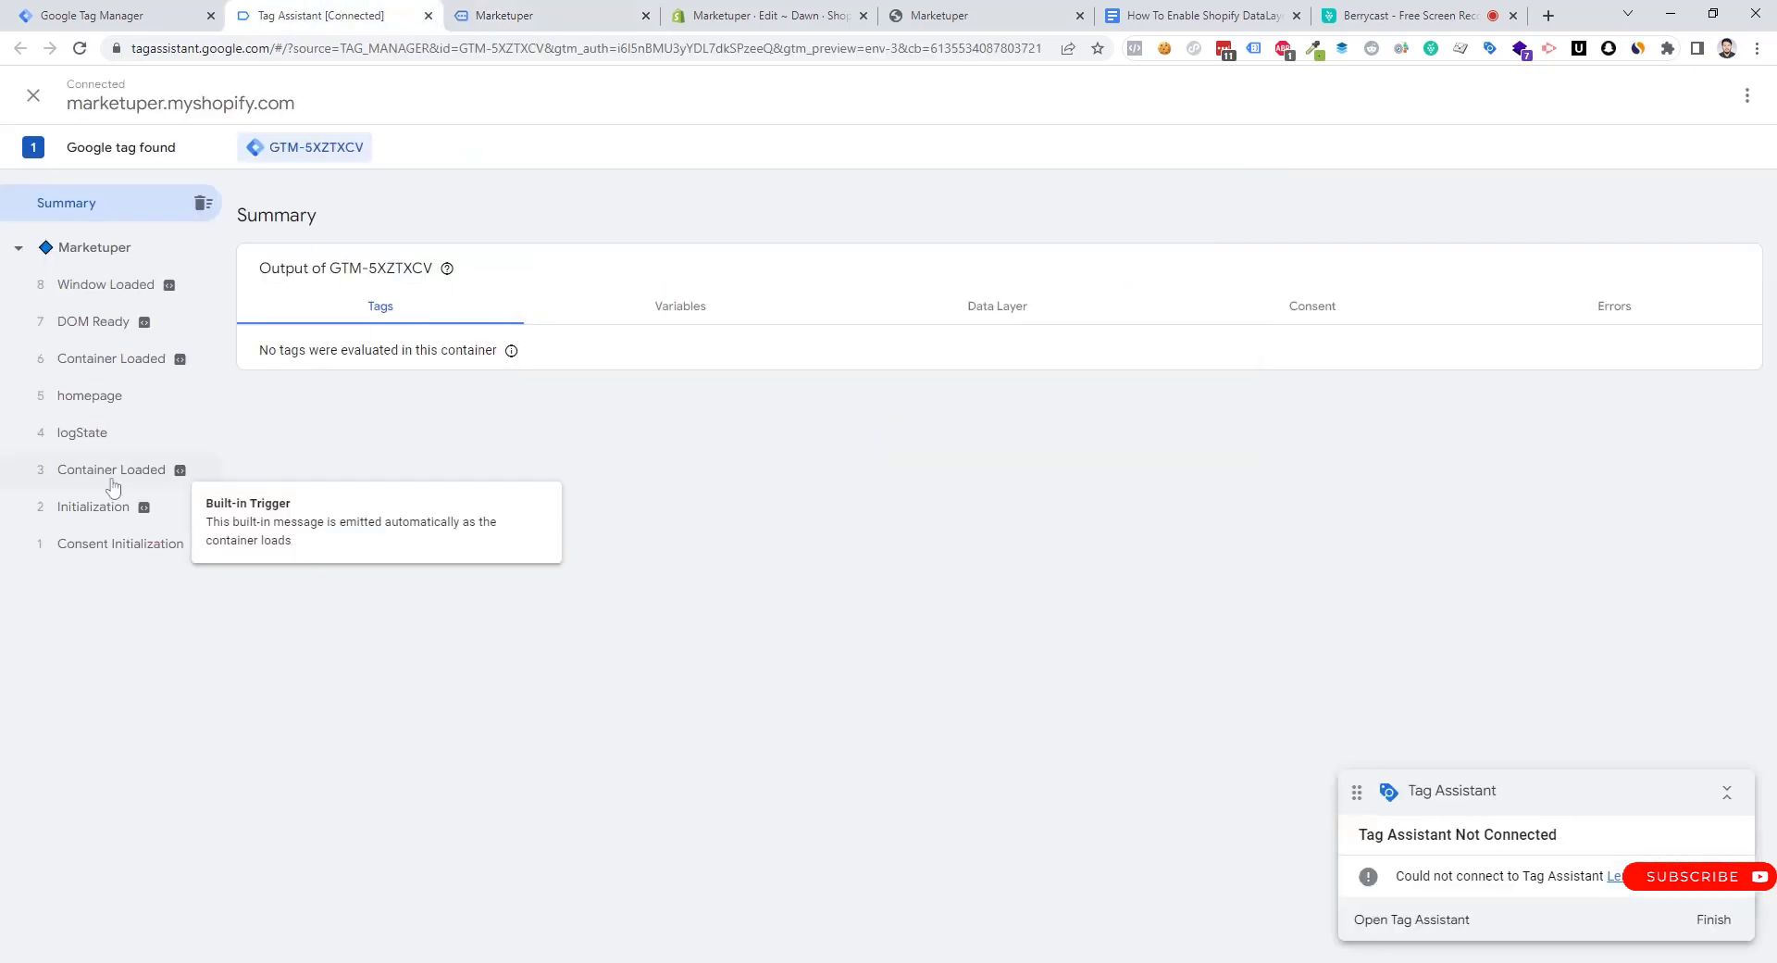
left_click(502, 13)
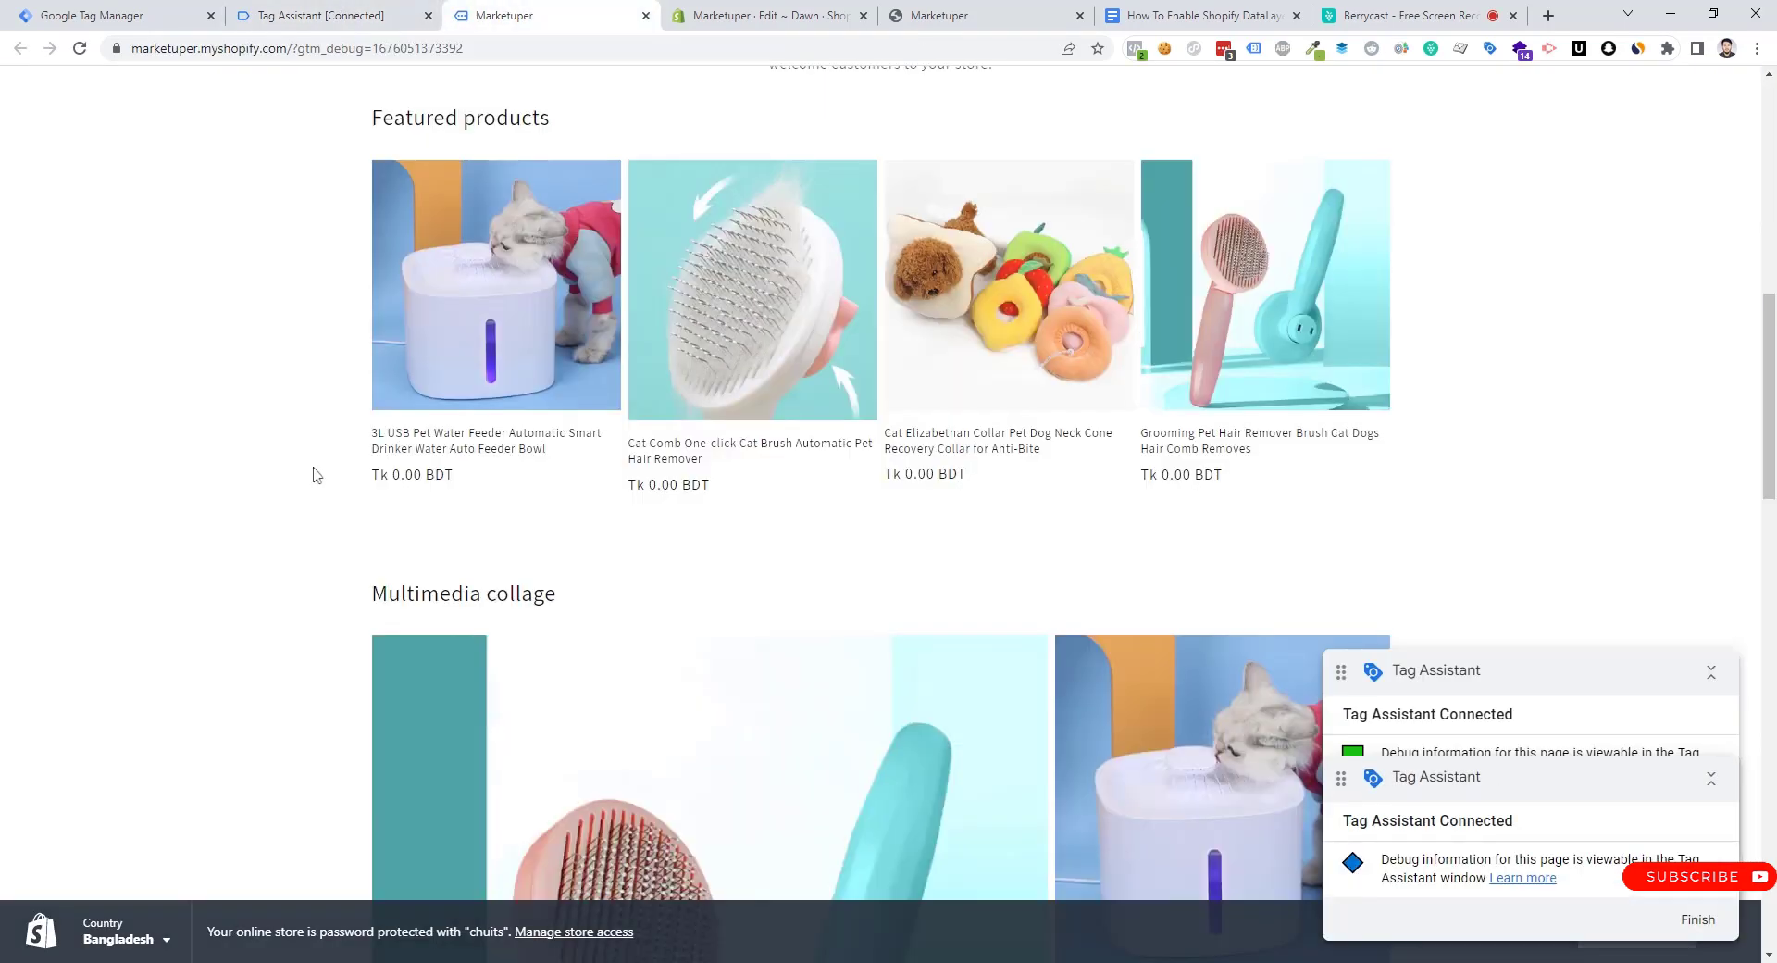
left_click(512, 444)
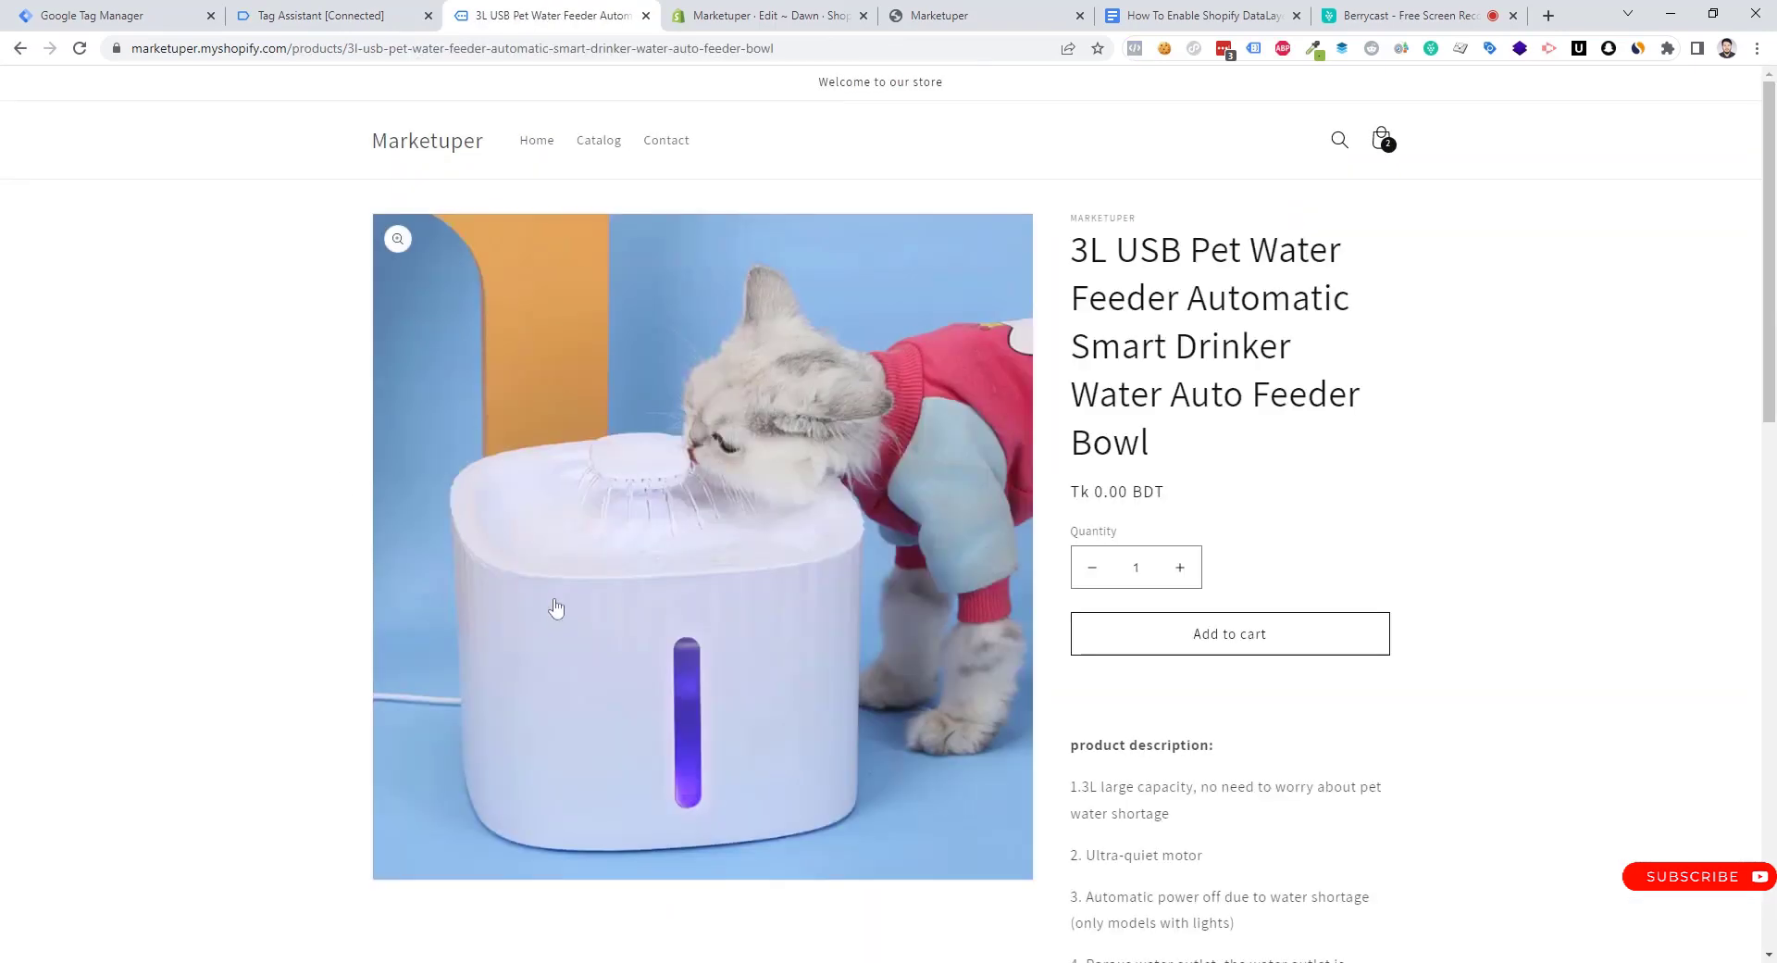
Inspect the view_item event's Data Layer ecommerce item details for the water feeder
left_click(341, 13)
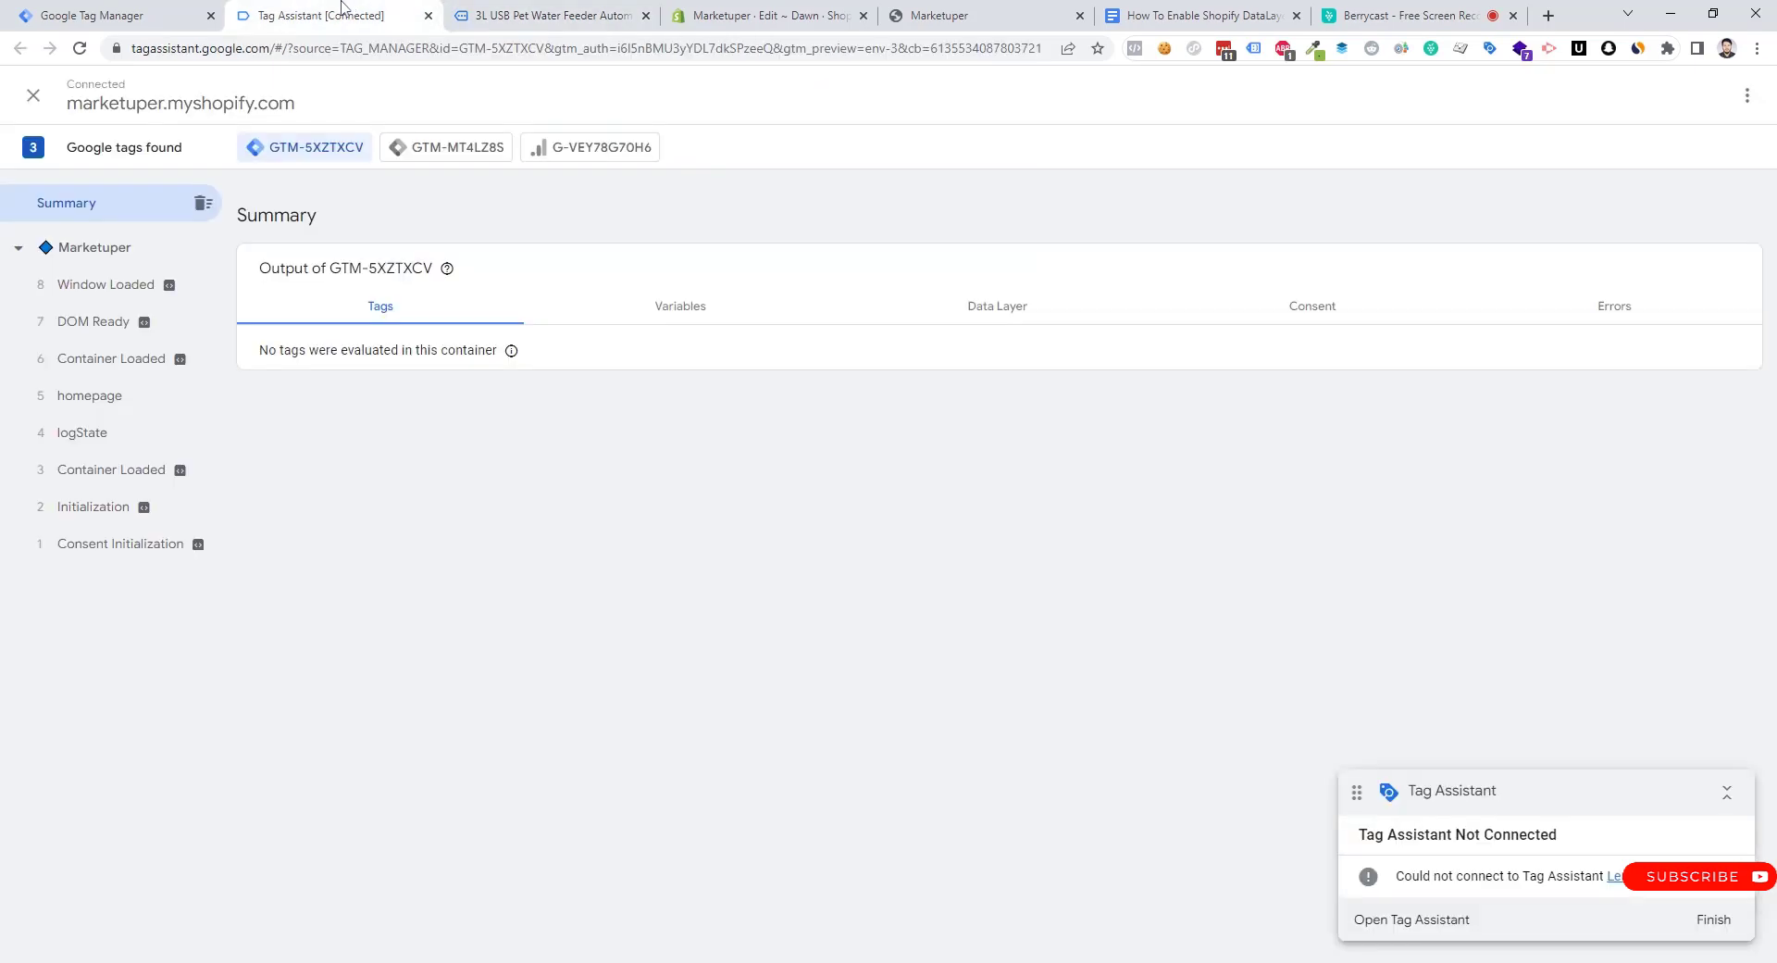
left_click(90, 396)
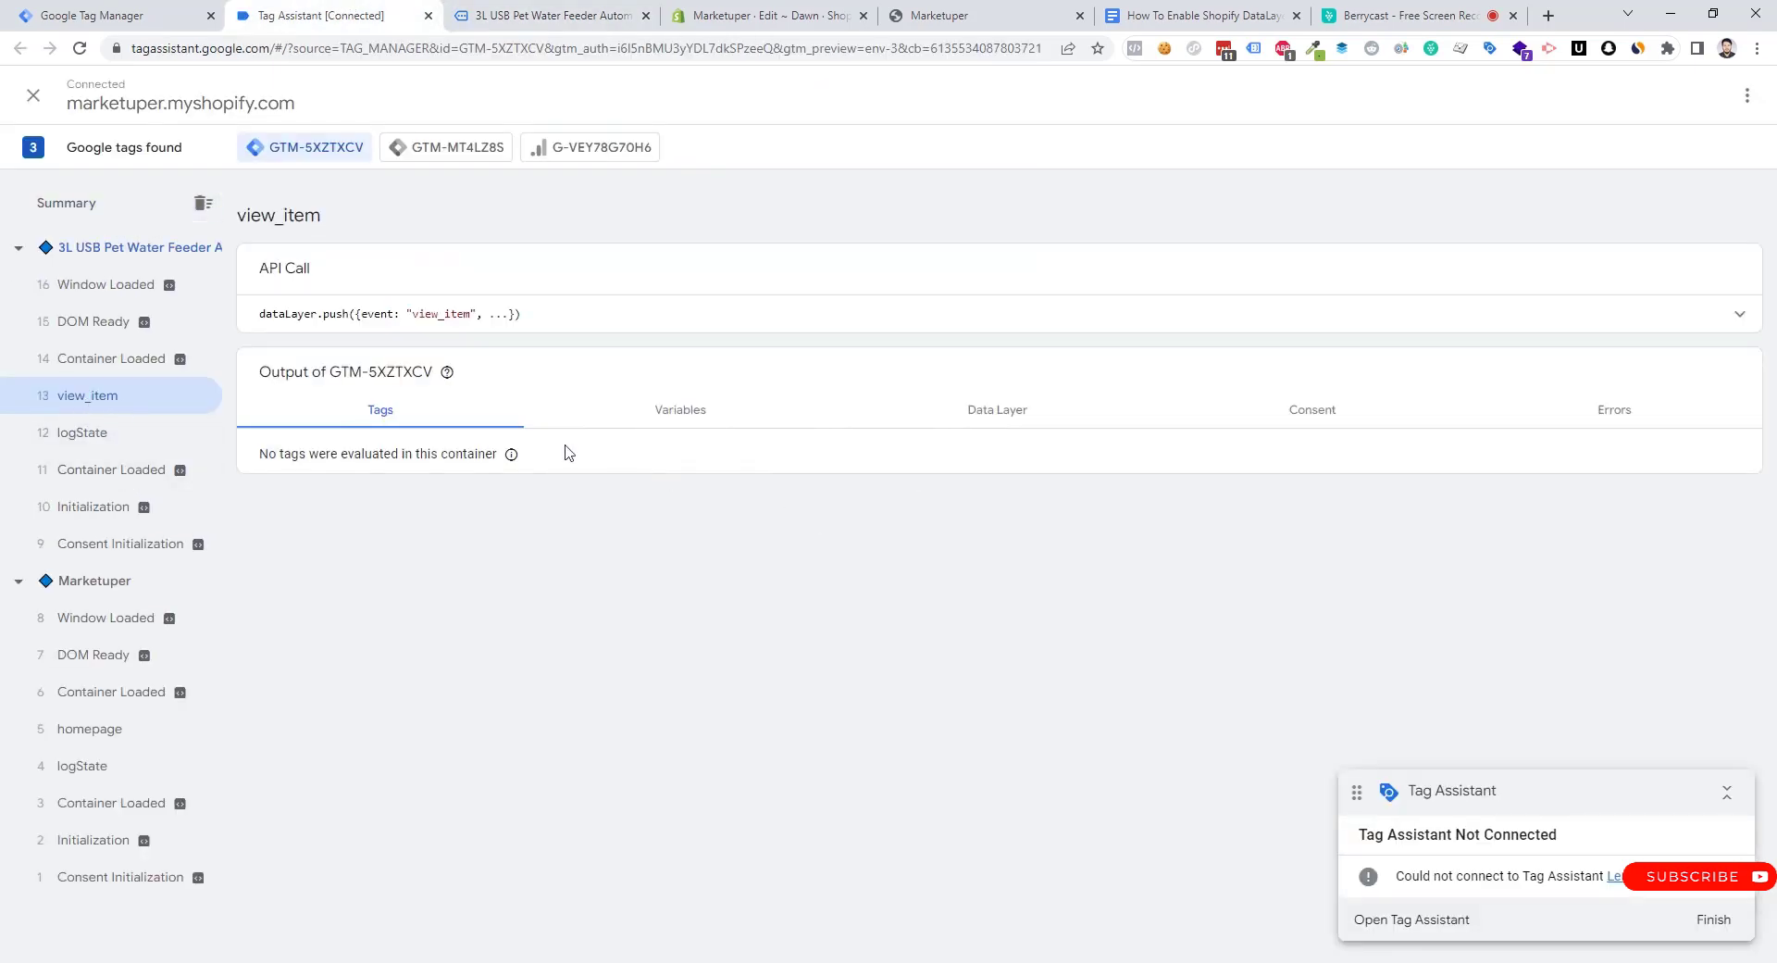
left_click(997, 421)
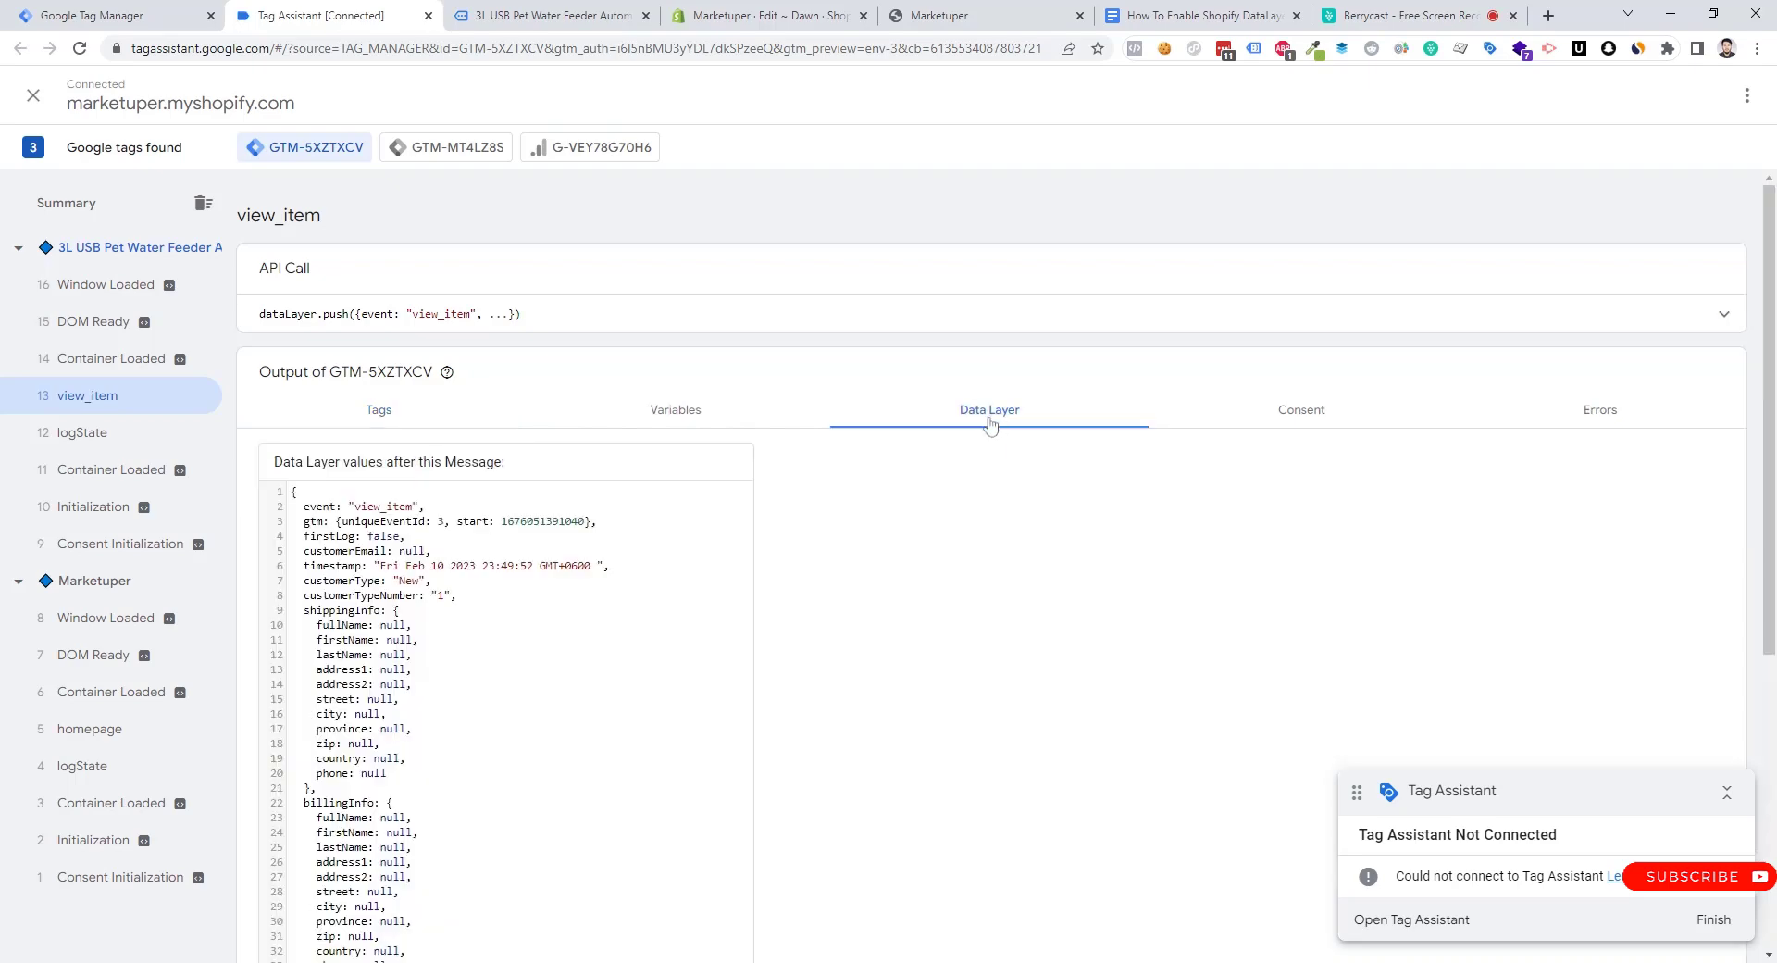
scroll(990, 555, "down", 5)
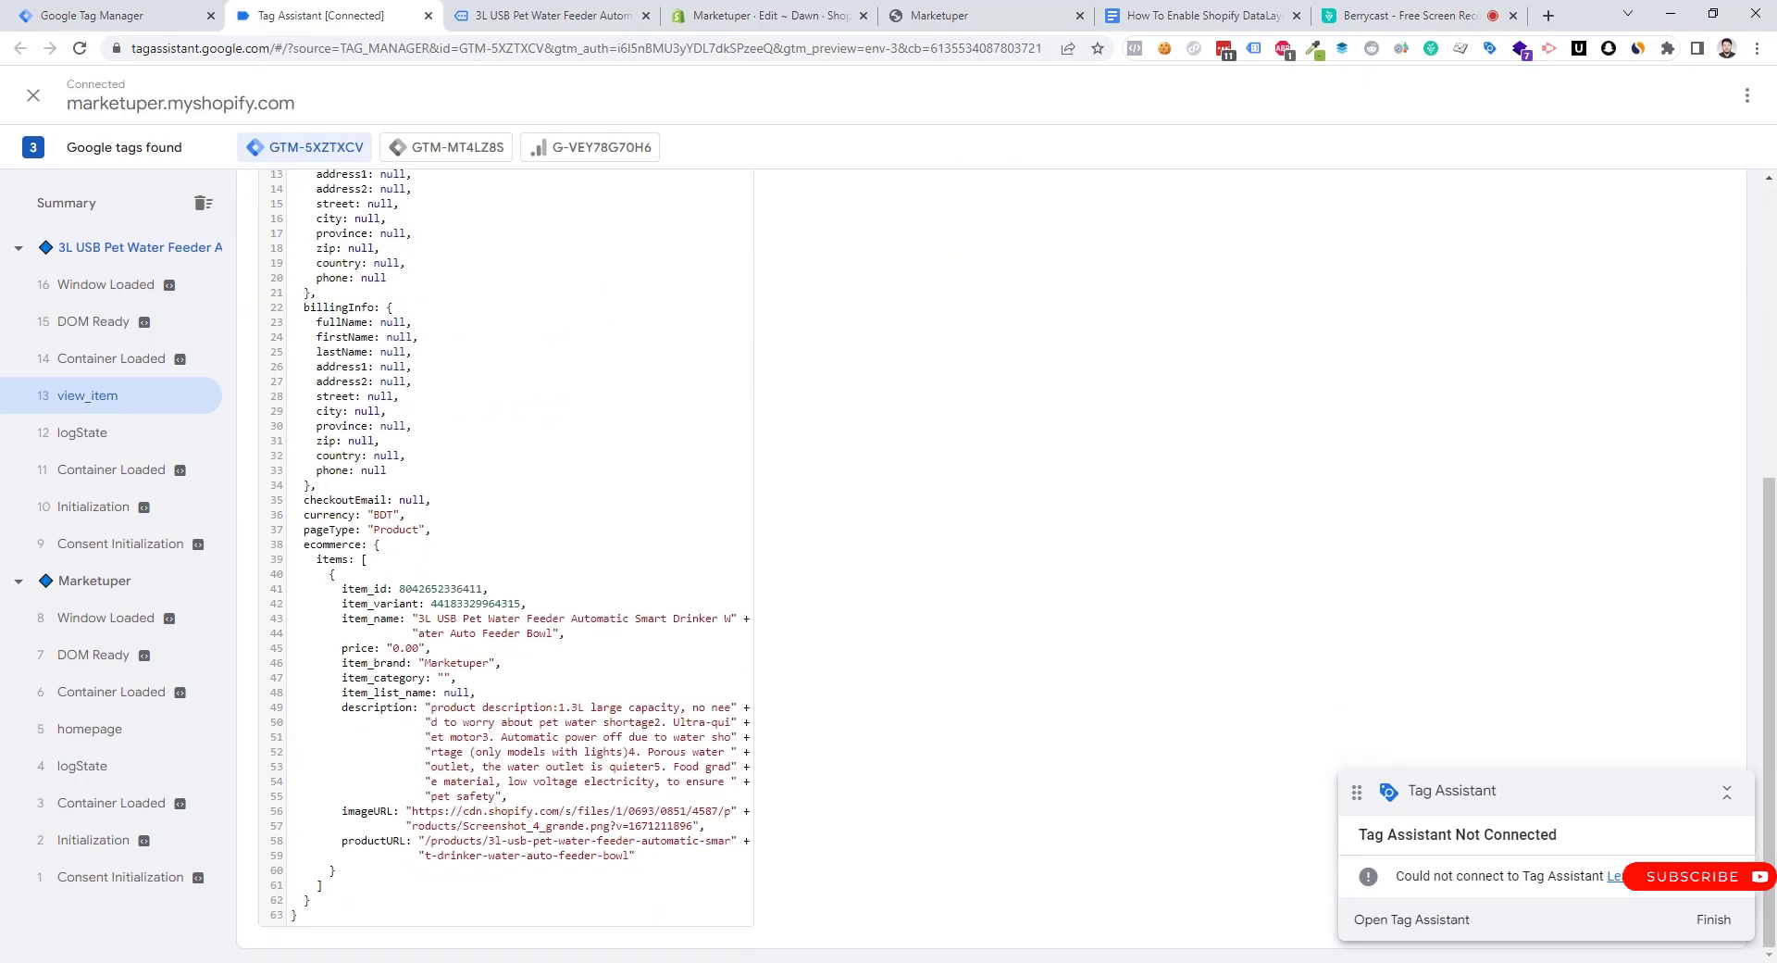
left_click_drag(306, 544, 391, 708)
Add the water feeder to the cart and check the resulting add_to_cart event
left_click(552, 16)
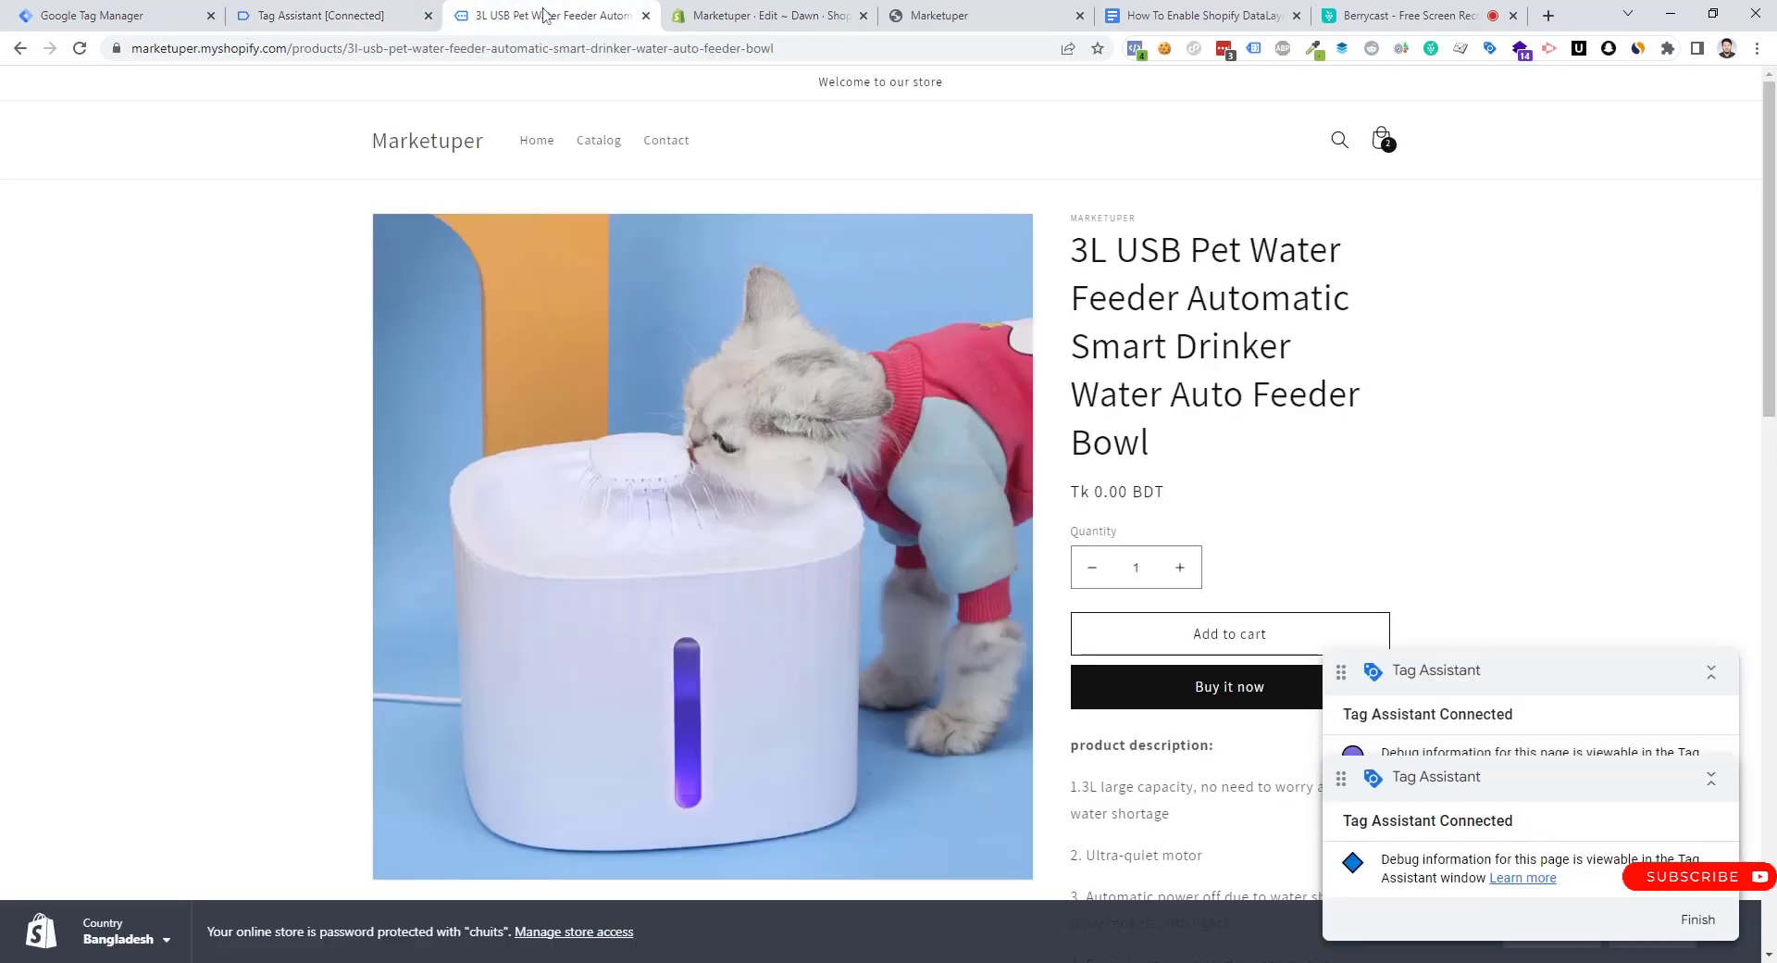
left_click(1206, 636)
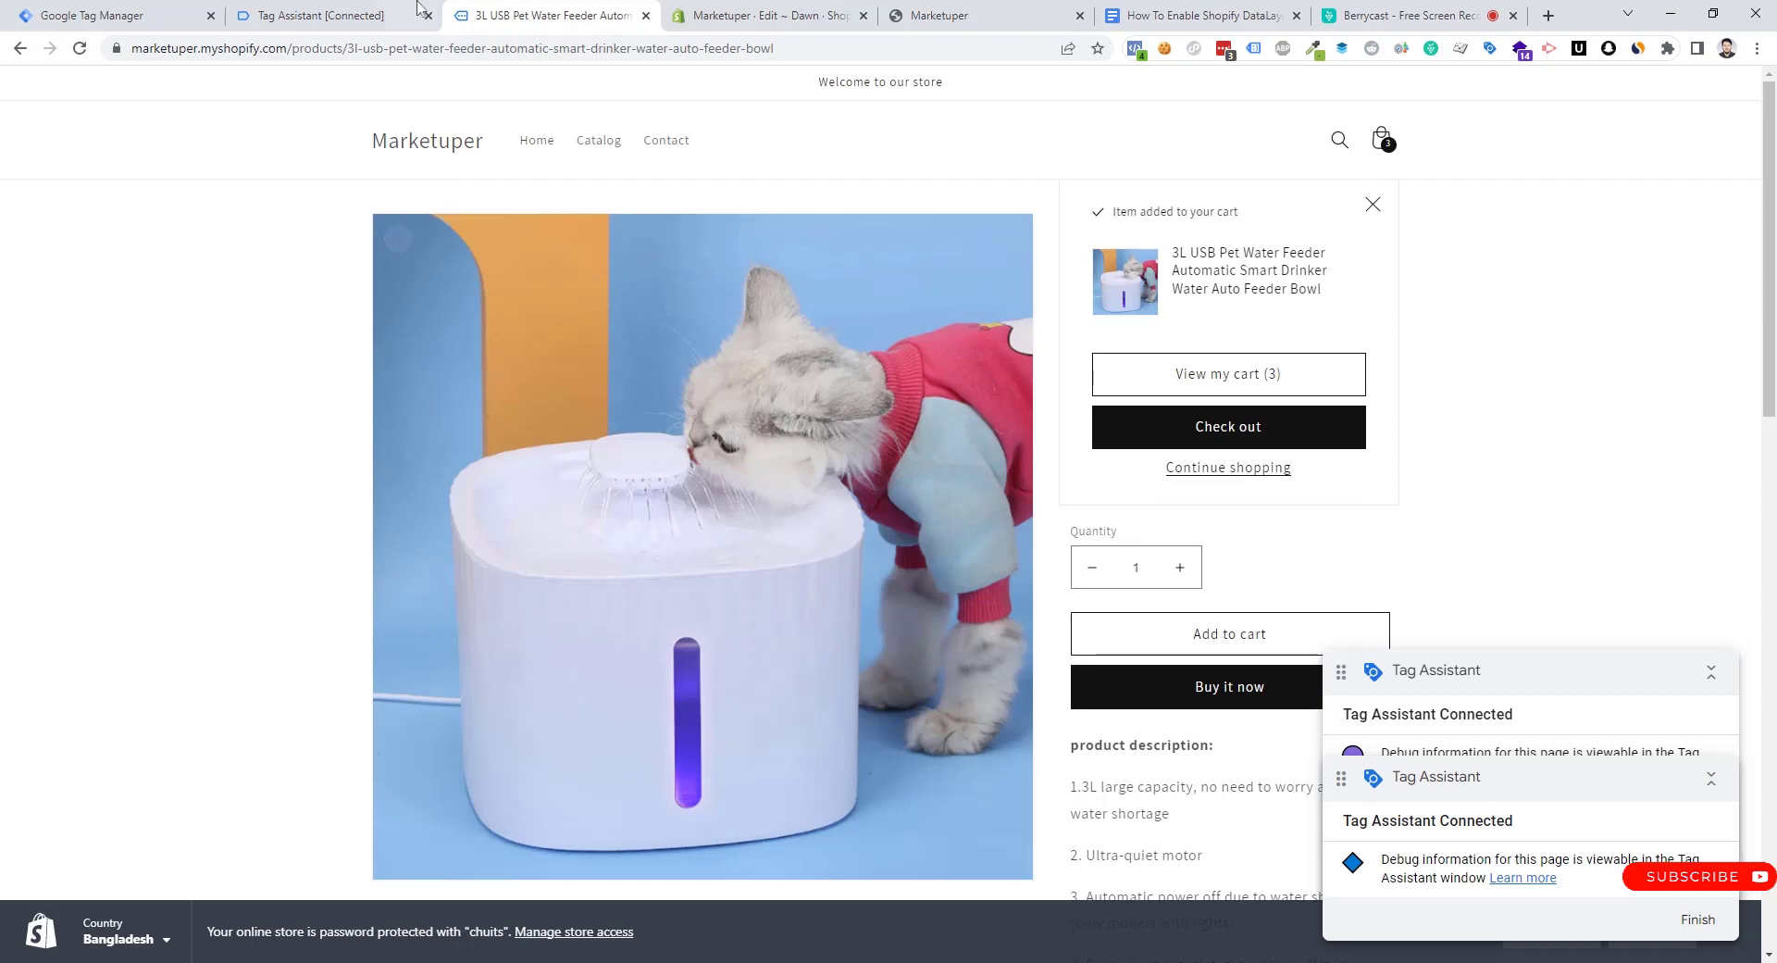
left_click(367, 8)
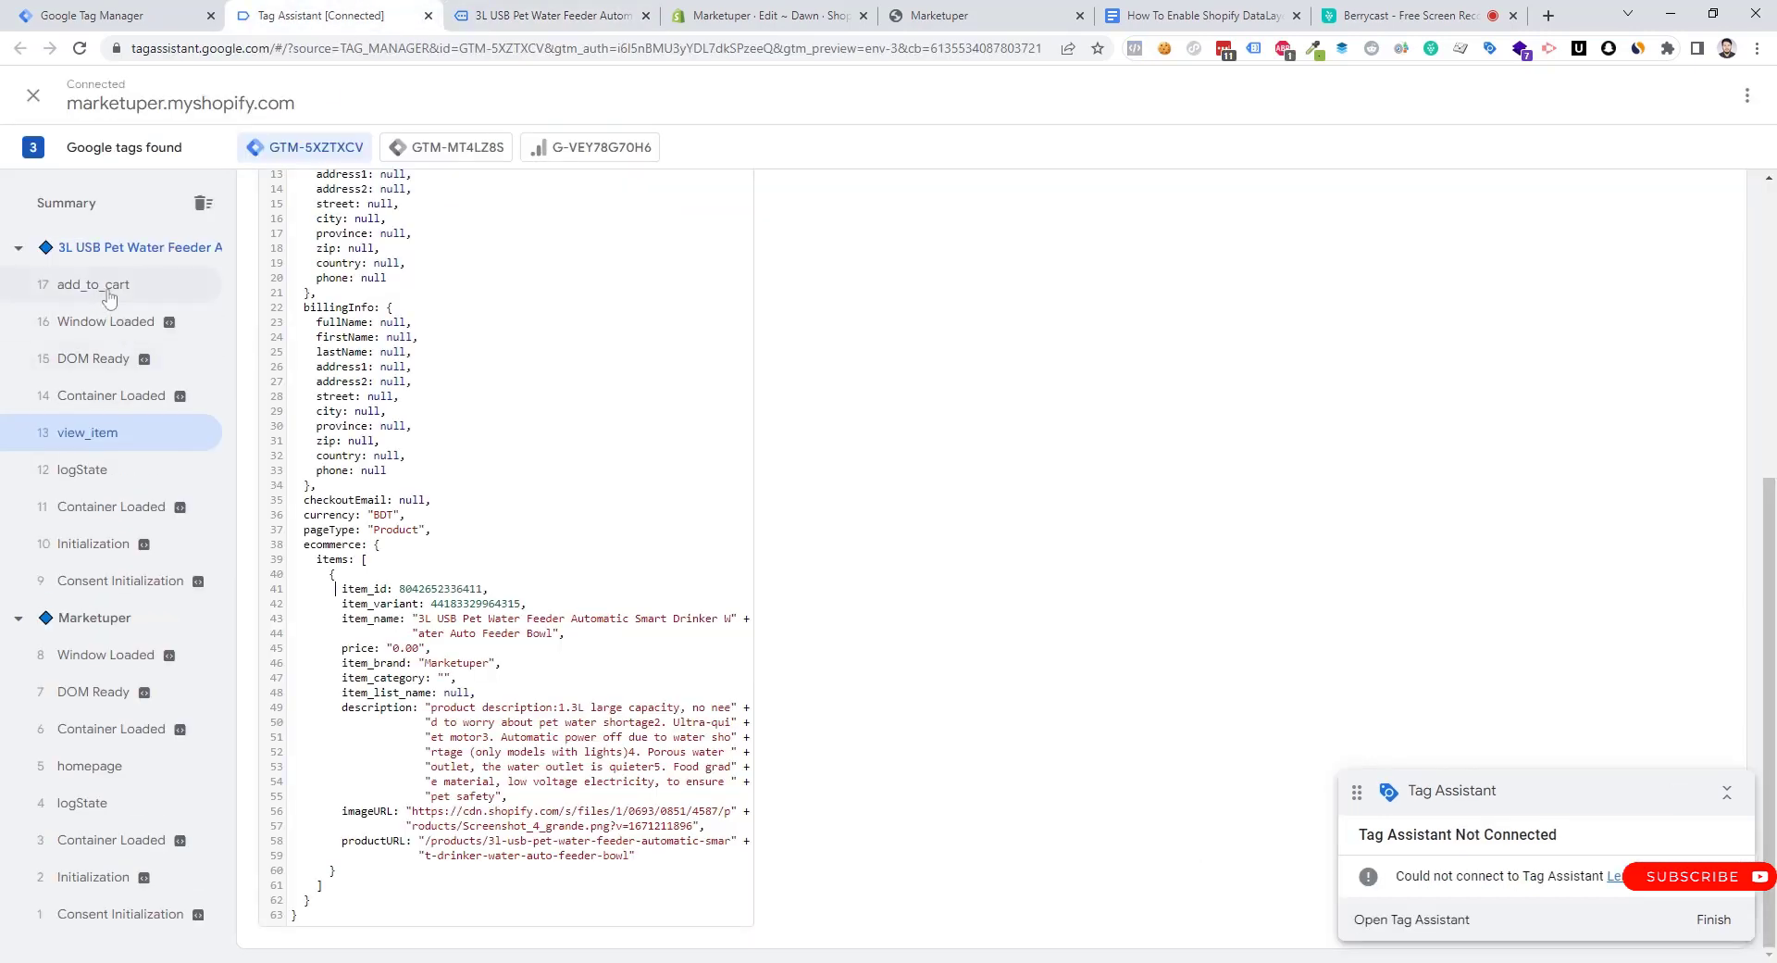
left_click(110, 289)
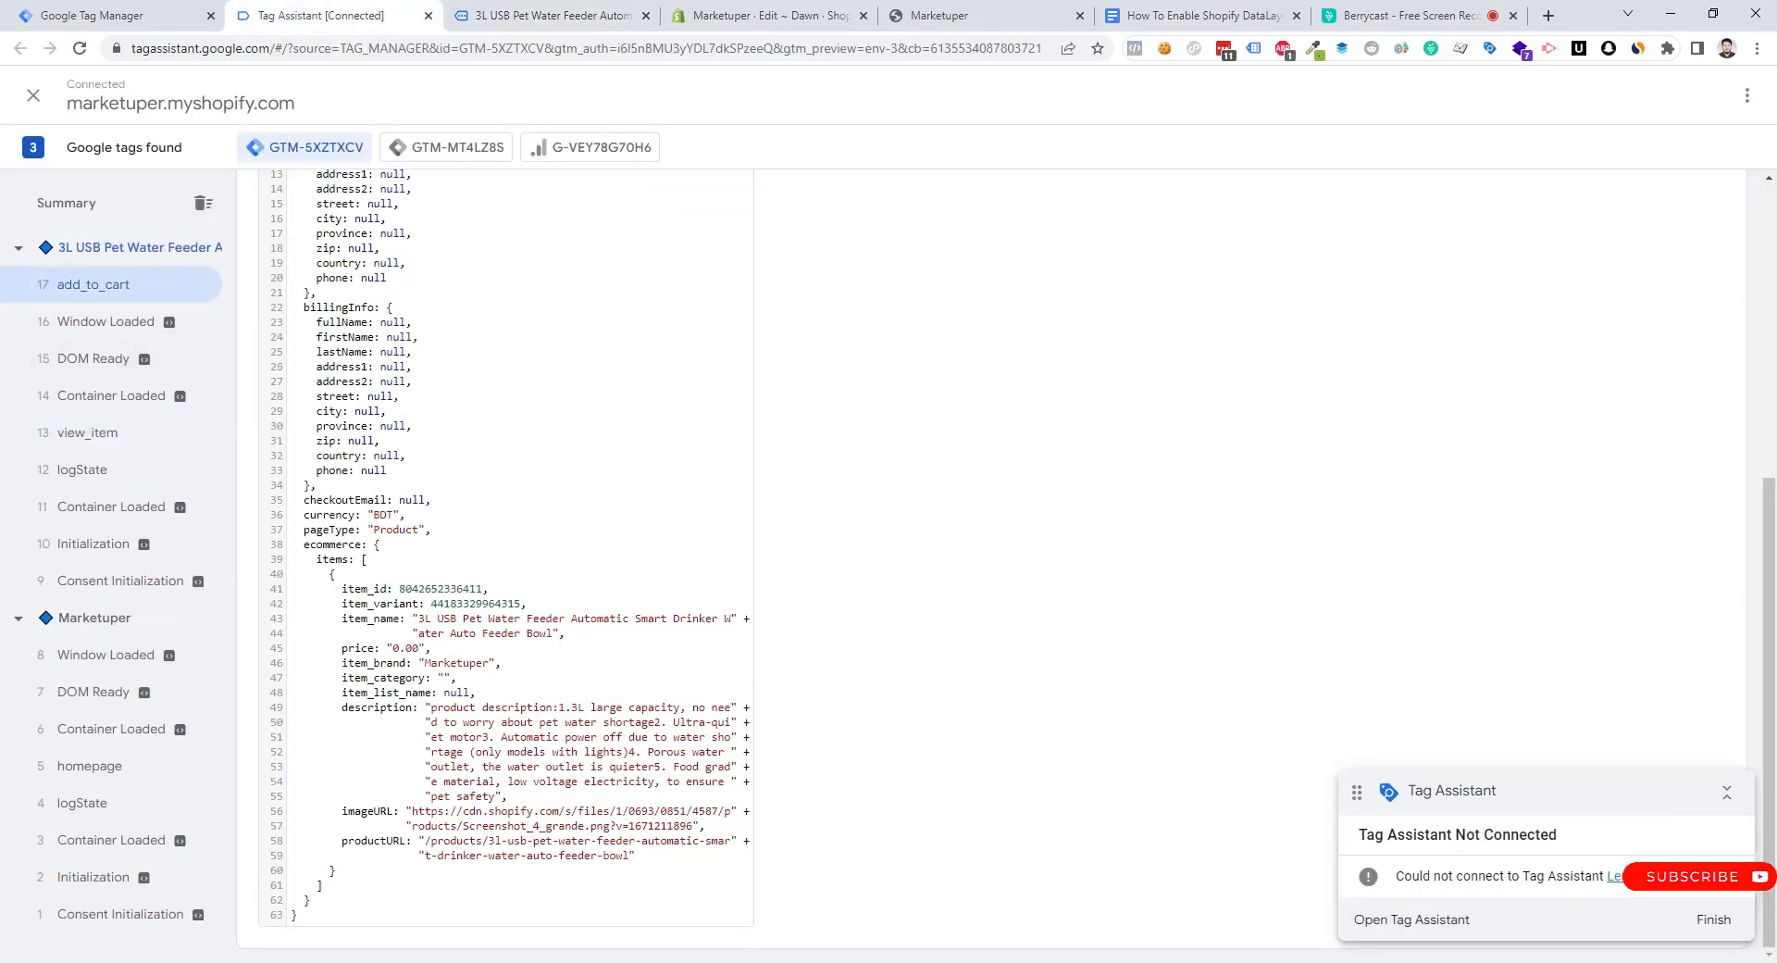
scroll(991, 555, "down", 5)
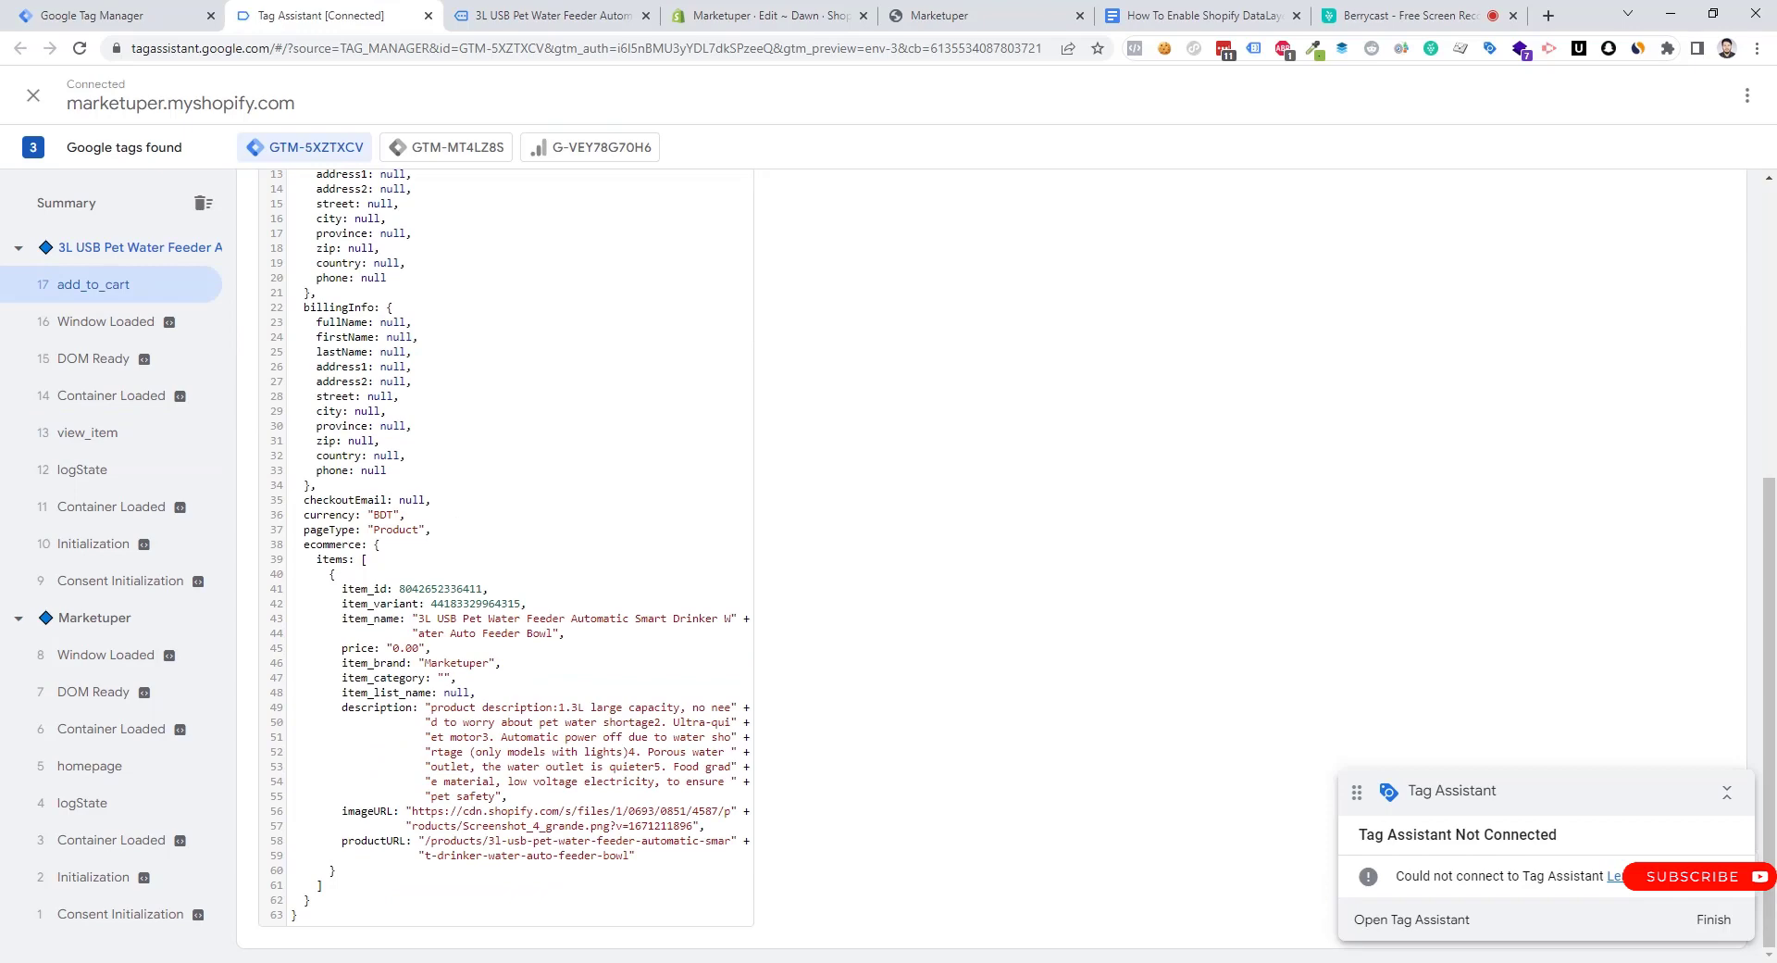